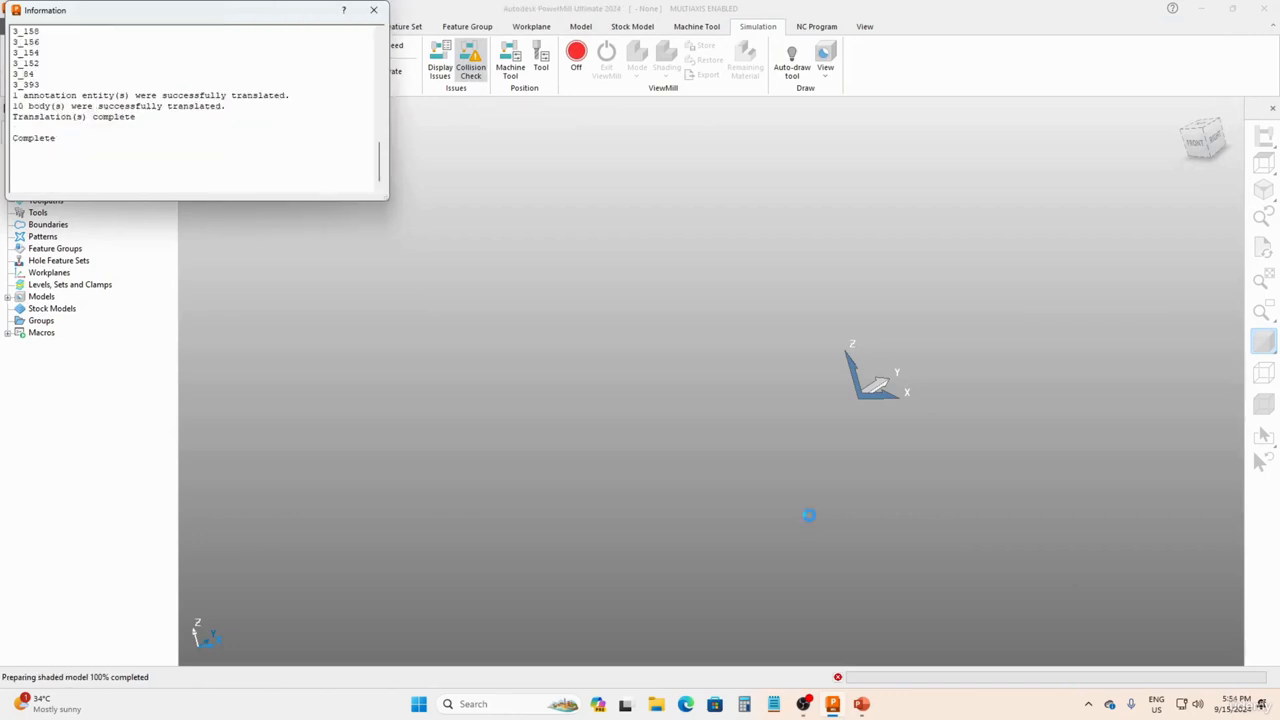
- Close the import report and examine the imported swarf milling model's shape and orientation from several sides
left_click(373, 10)
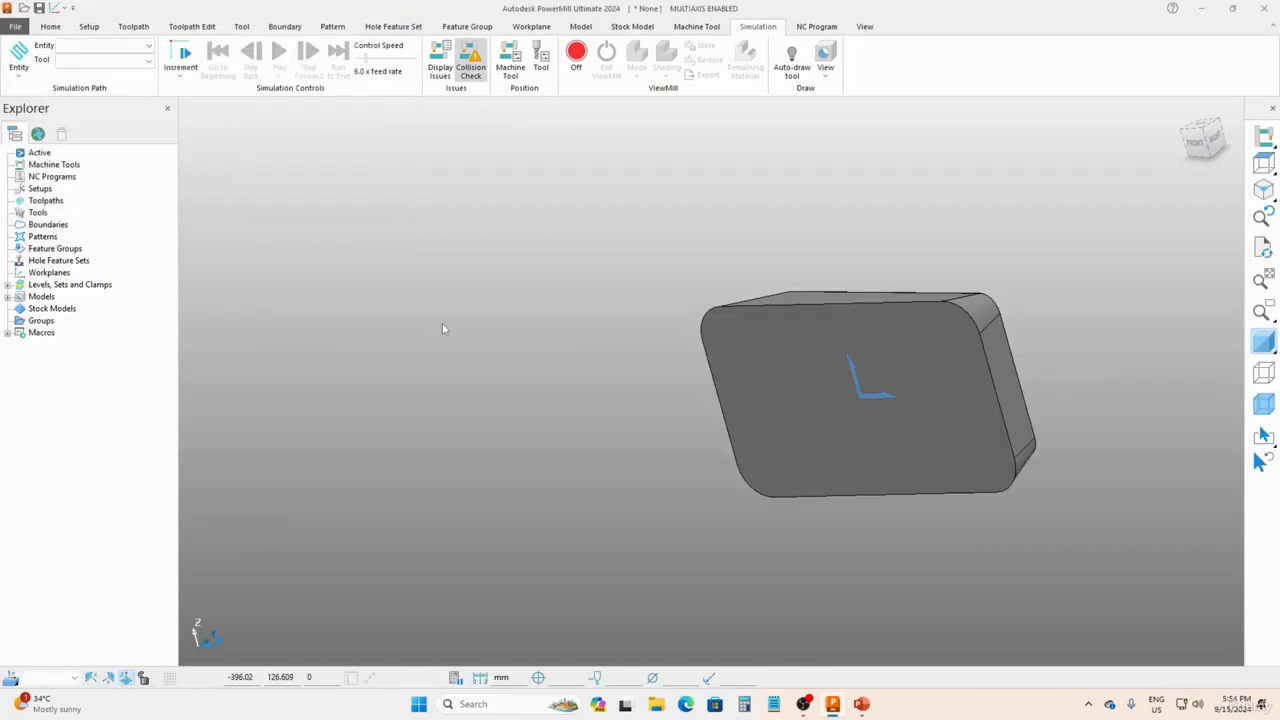
middle_click_drag(589, 263, 491, 517)
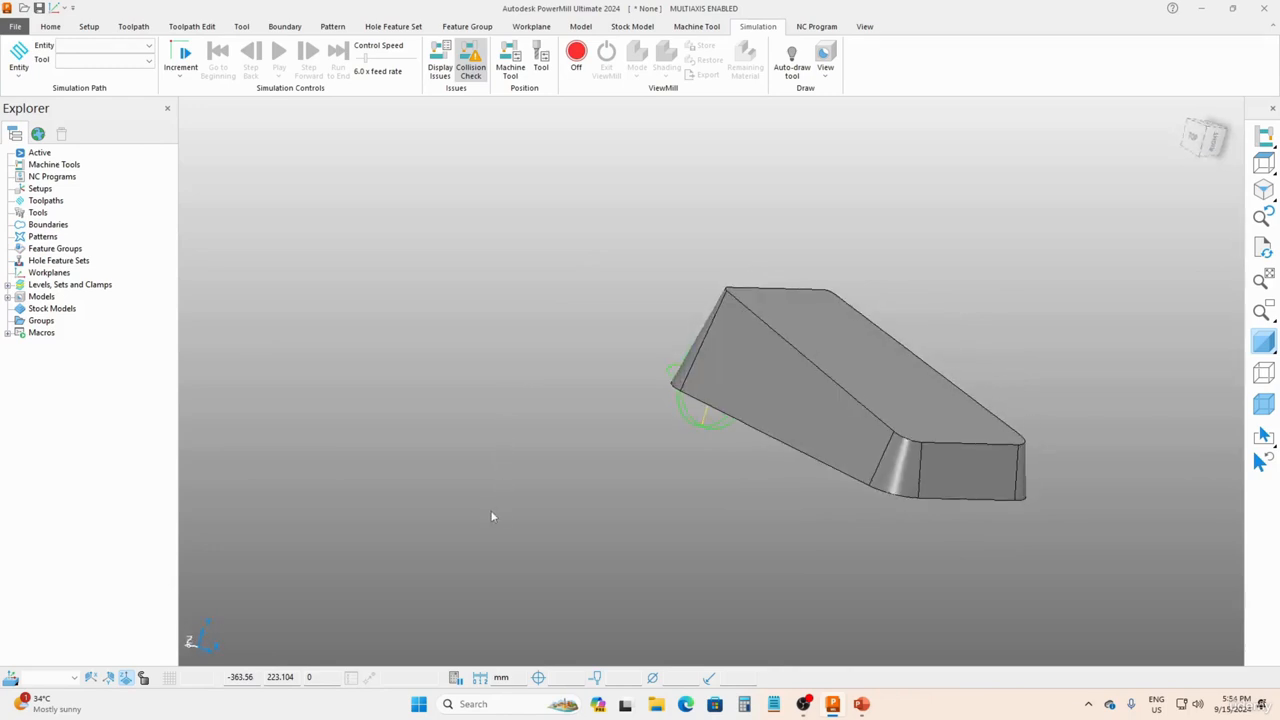
middle_click_drag(692, 482, 400, 380)
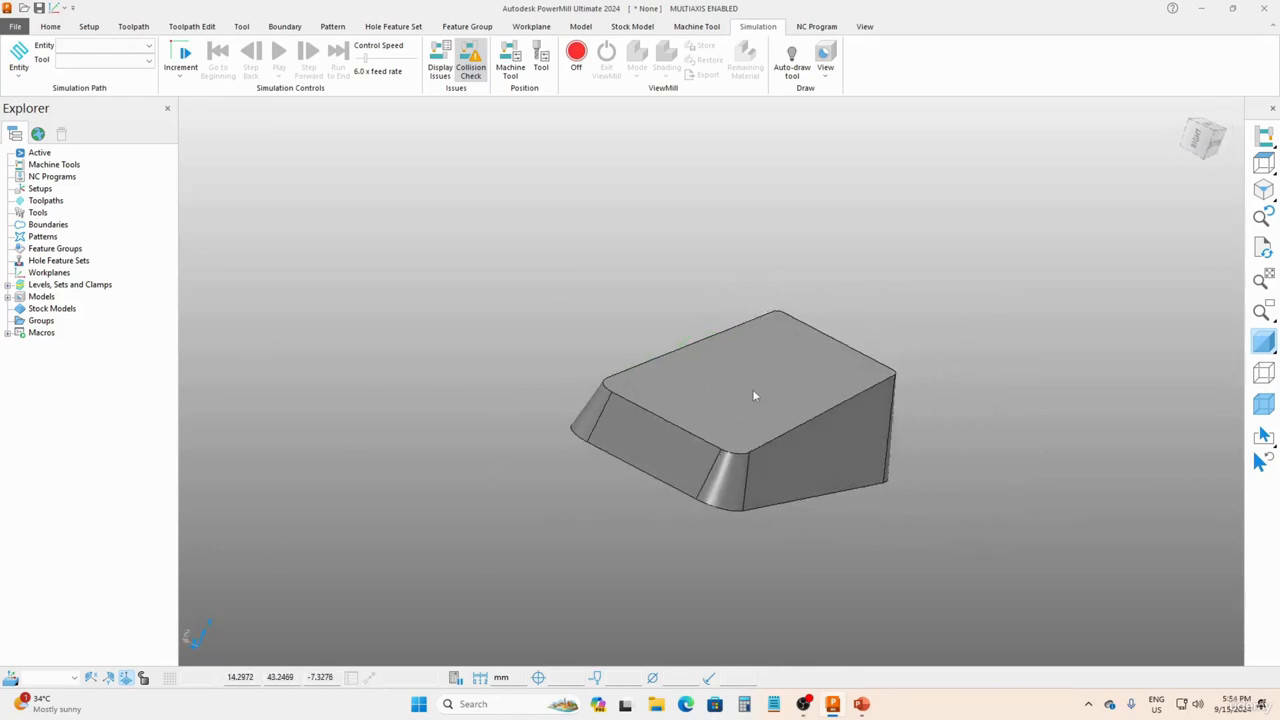
middle_click_drag(655, 362, 516, 393)
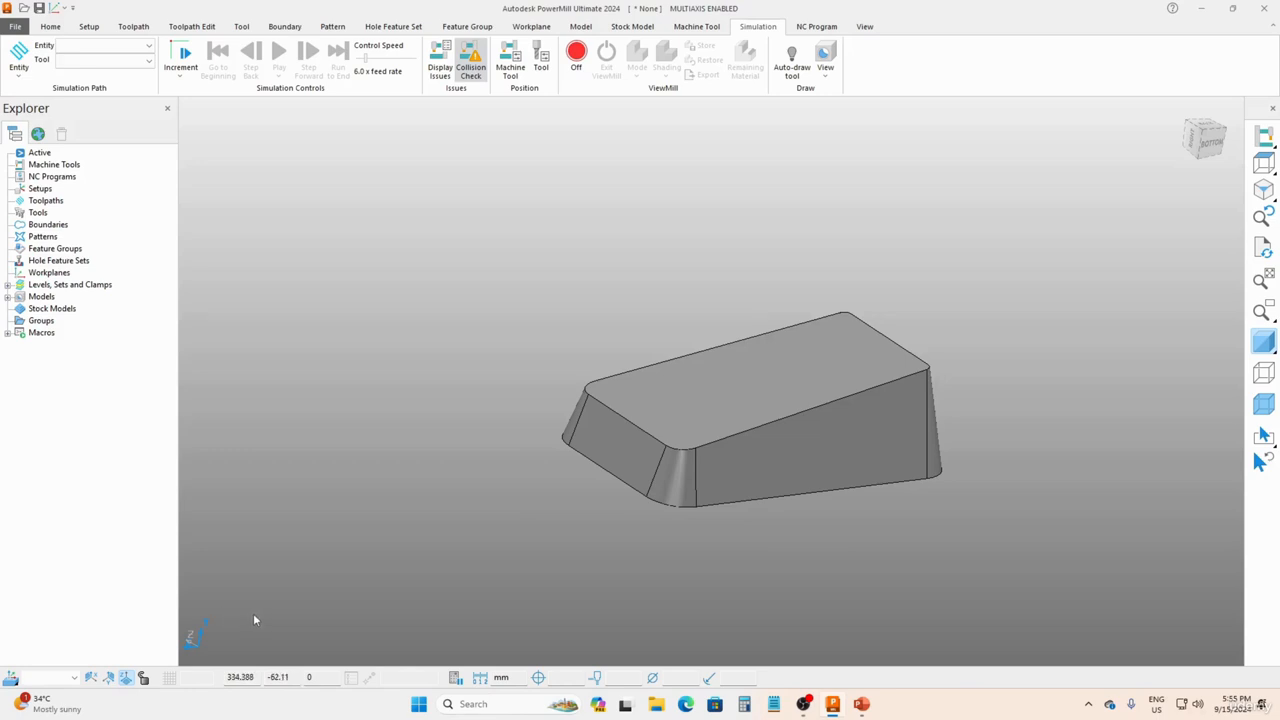
middle_click_drag(254, 616, 412, 585)
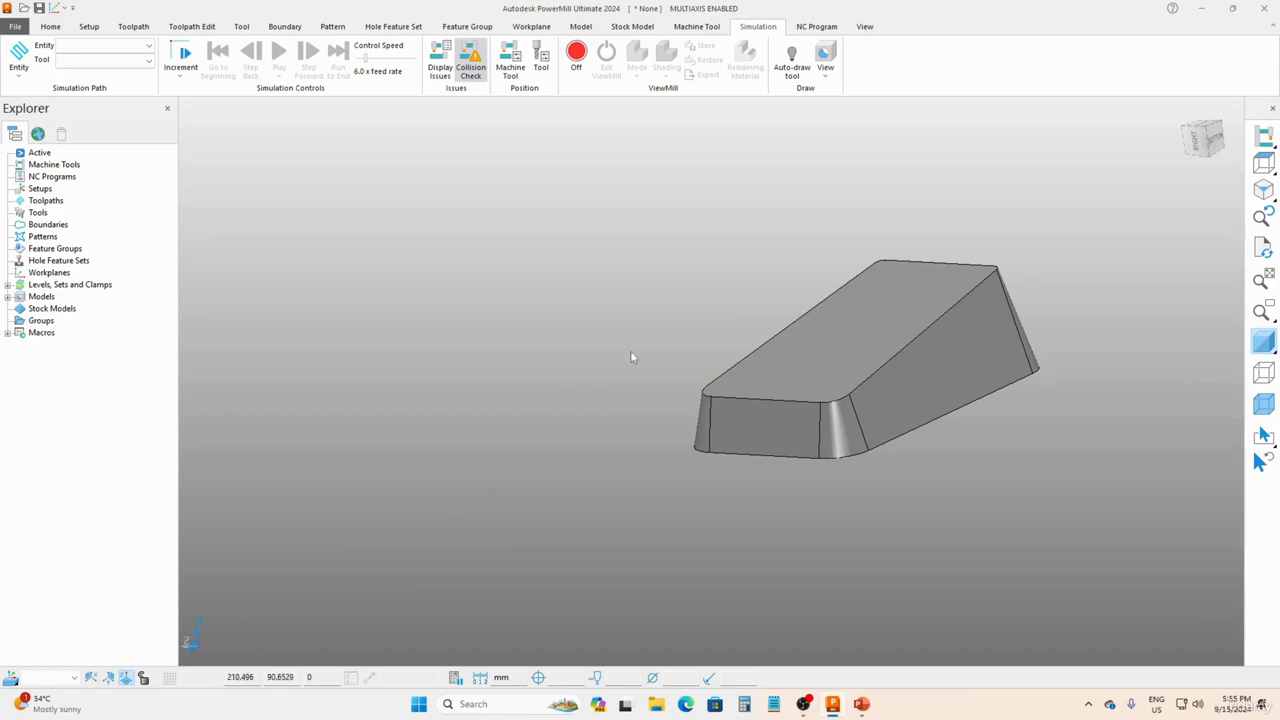
middle_click_drag(711, 311, 786, 229)
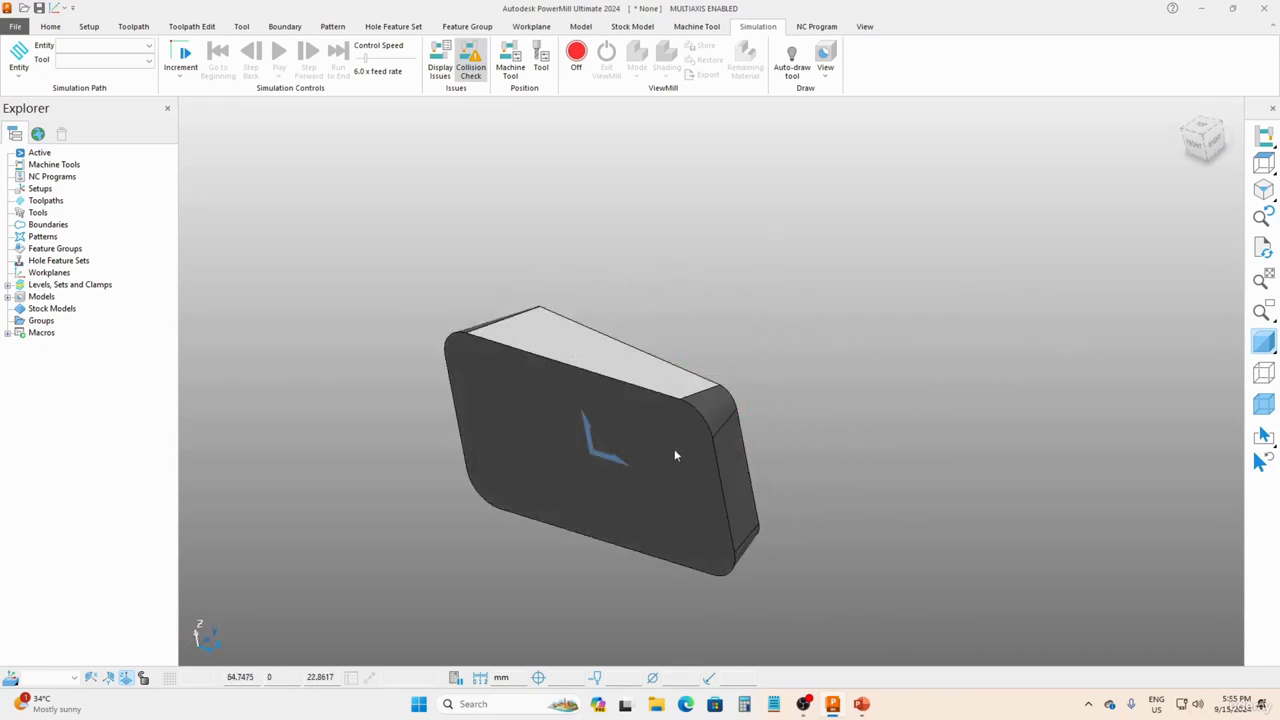
middle_click_drag(677, 451, 546, 429)
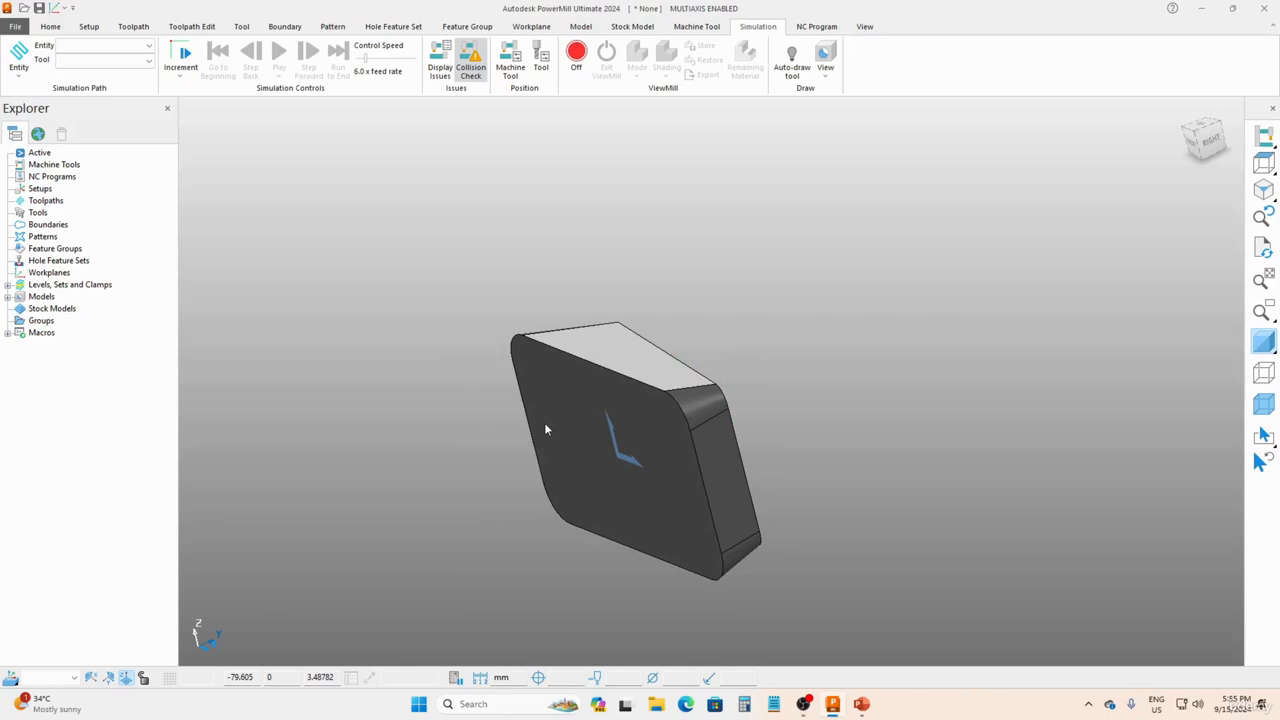
middle_click_drag(707, 426, 637, 459)
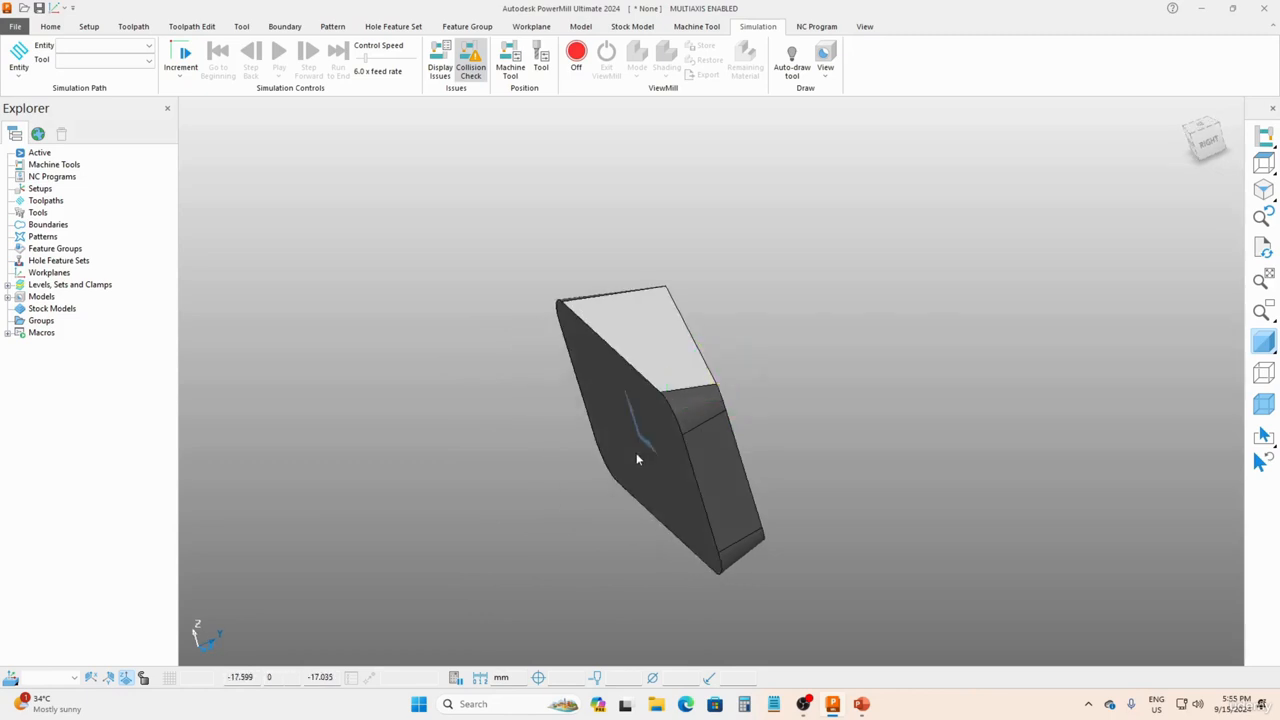
- Try to rotate the SWARF MILLING model 90 degrees around the X axis with Transform Model
left_click(42, 297)
left_click(8, 297)
right_click(38, 310)
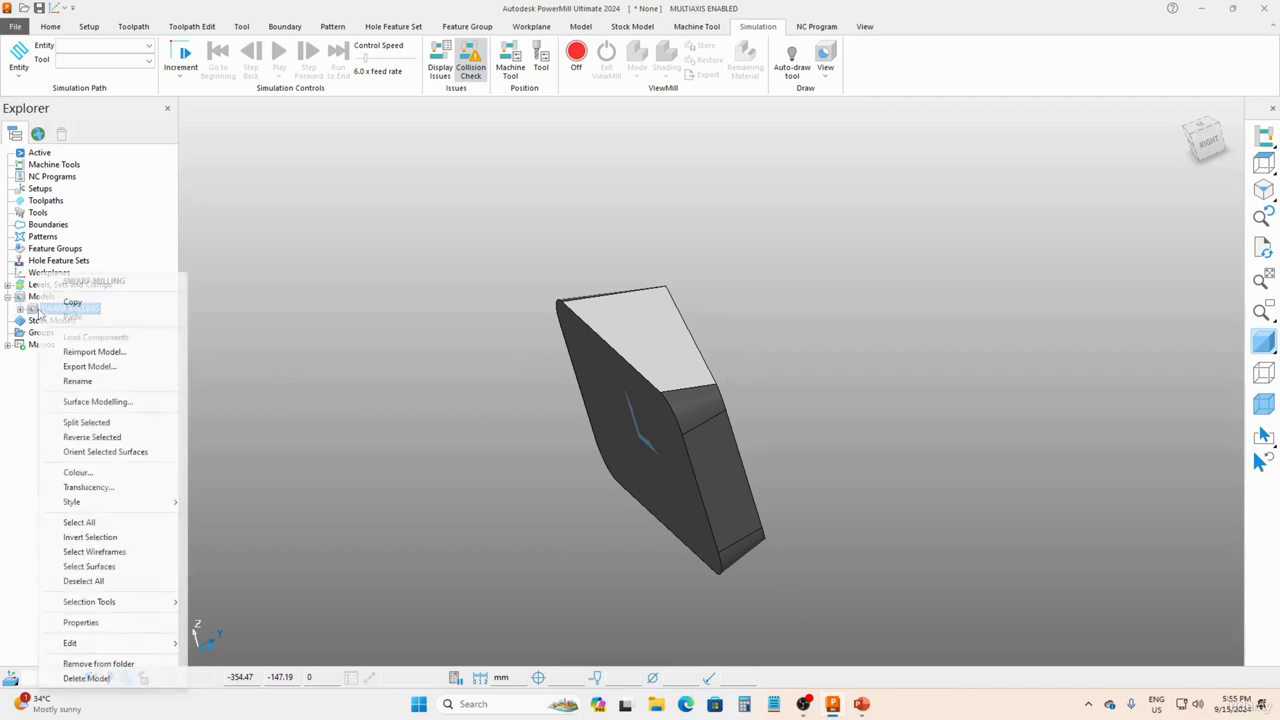
mouse_move(147, 645)
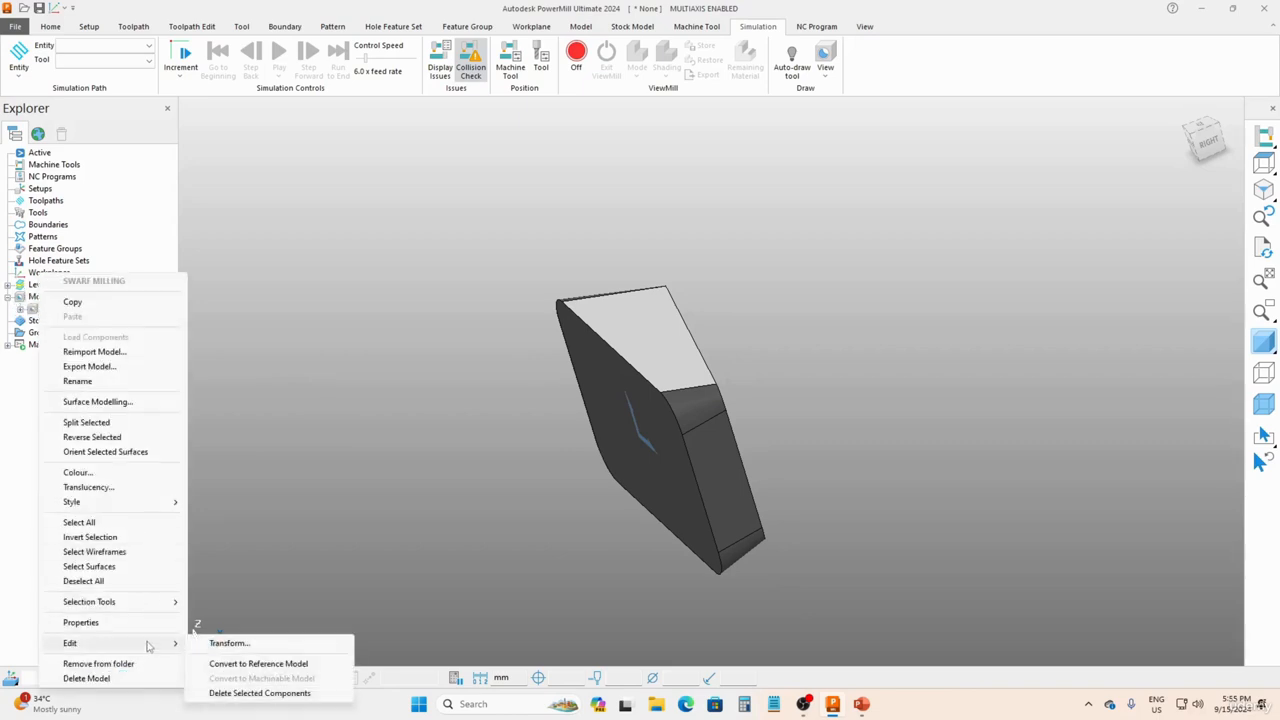
left_click(216, 646)
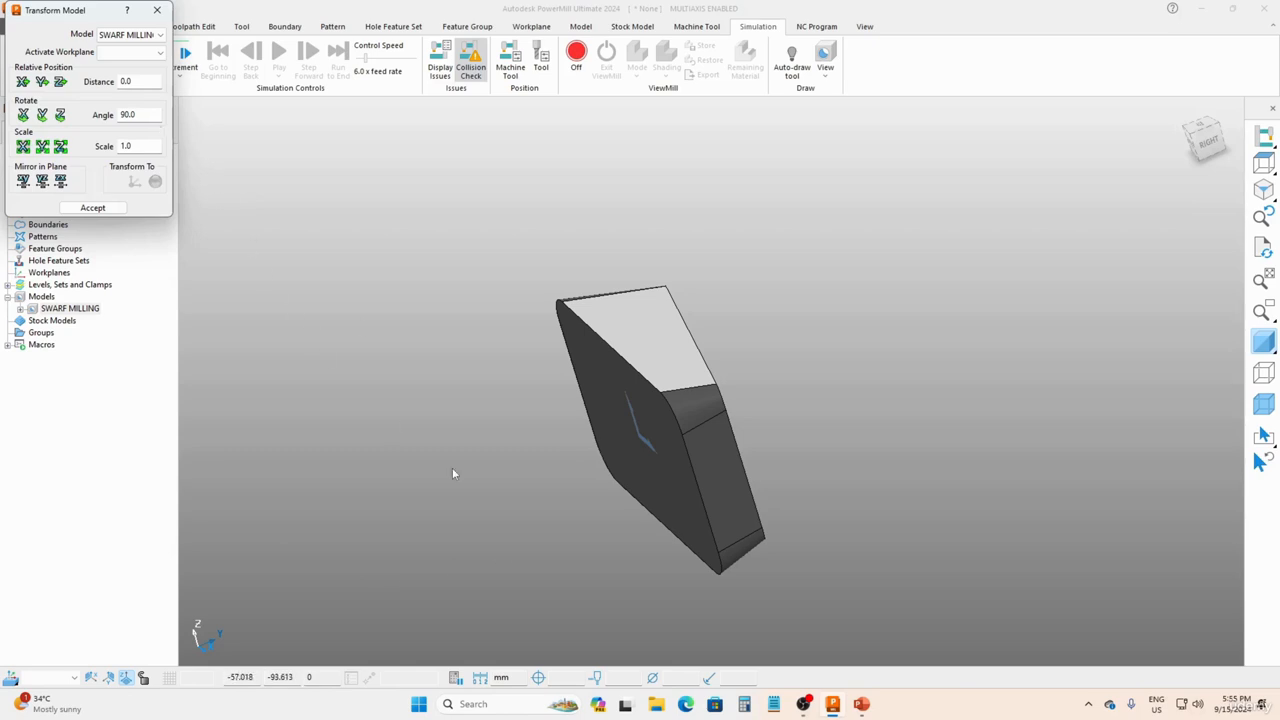
double_click(128, 114)
mouse_move(713, 385)
middle_mouse_down()
mouse_move(713, 398)
mouse_move(600, 469)
mouse_move(737, 377)
middle_mouse_up()
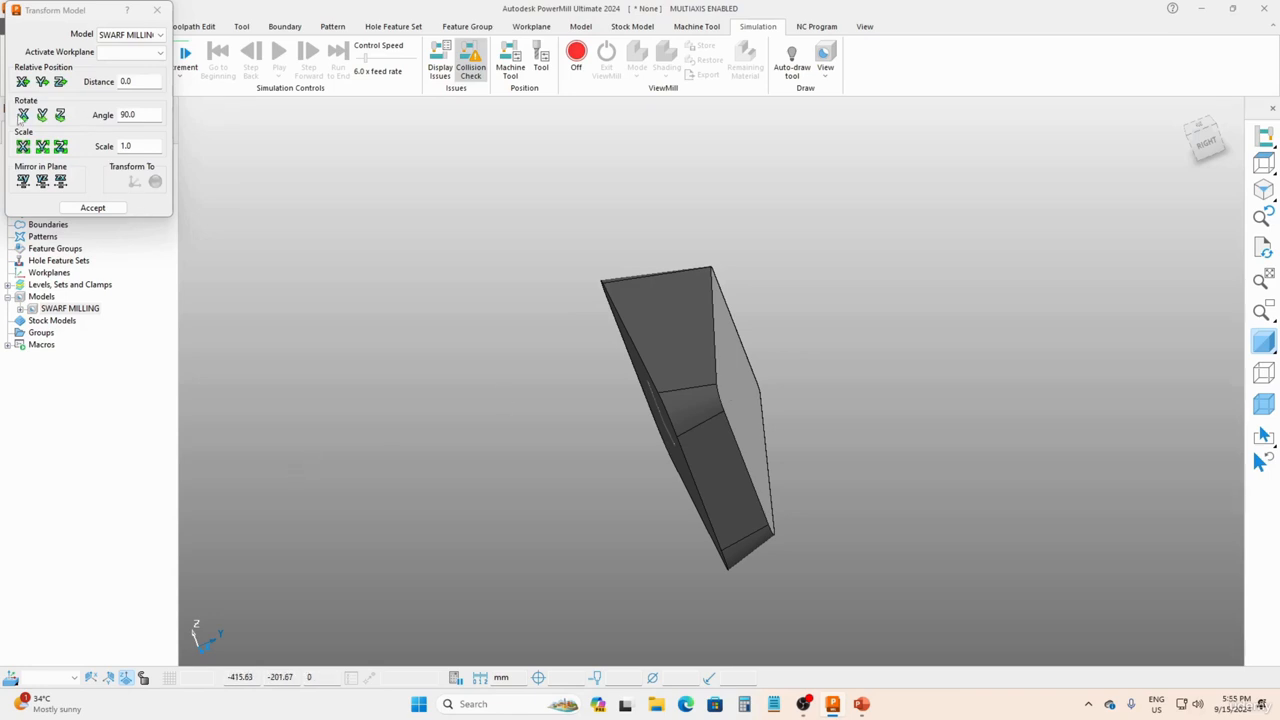
double_click(154, 116)
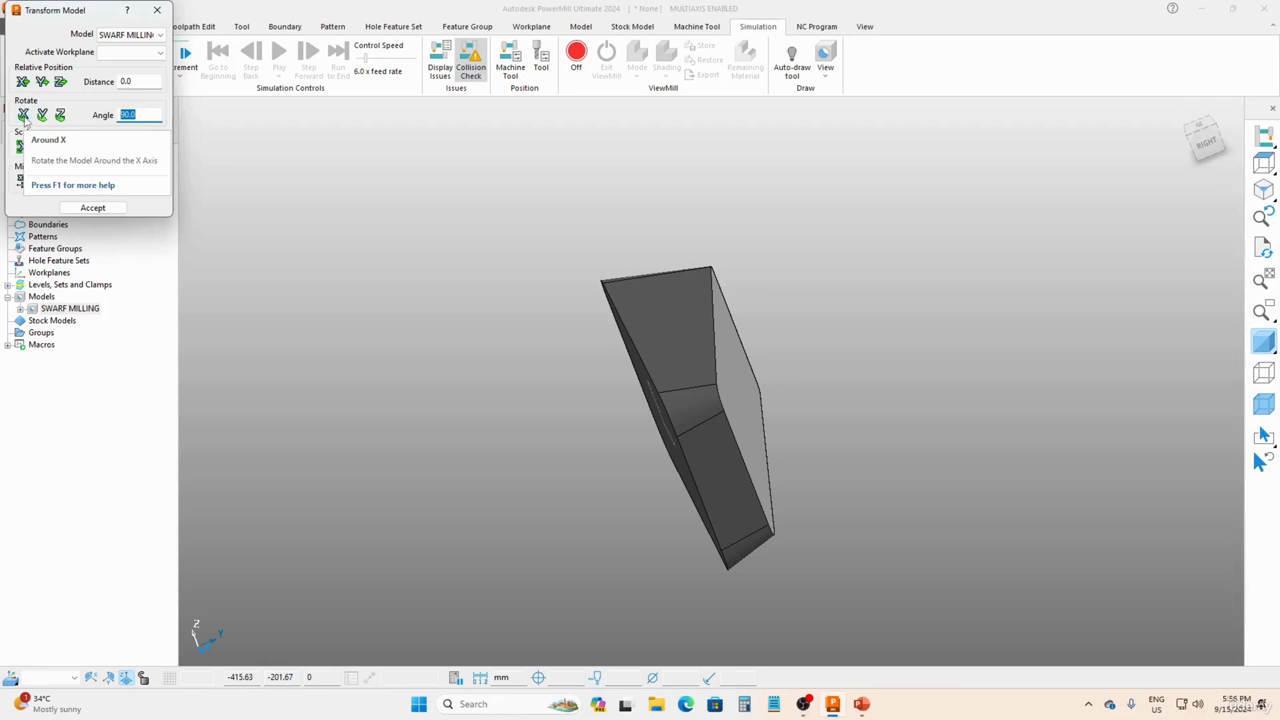
left_click(24, 116)
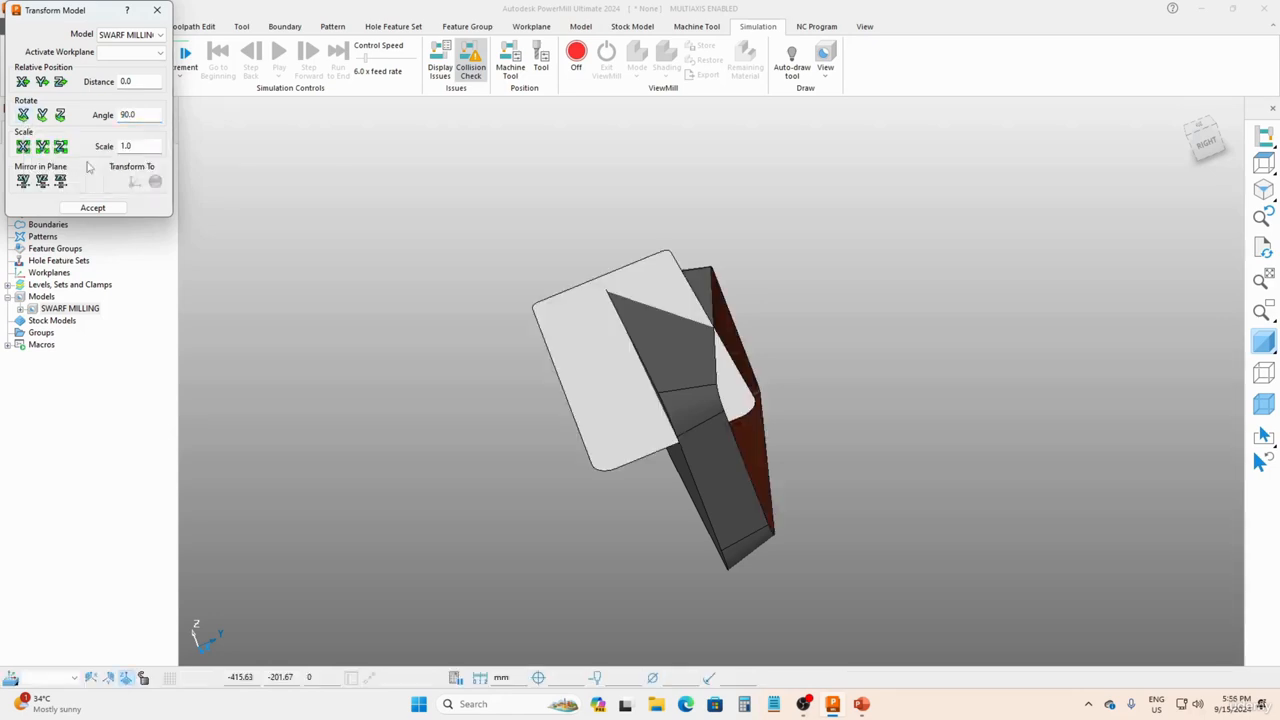
middle_click_drag(477, 506, 560, 535)
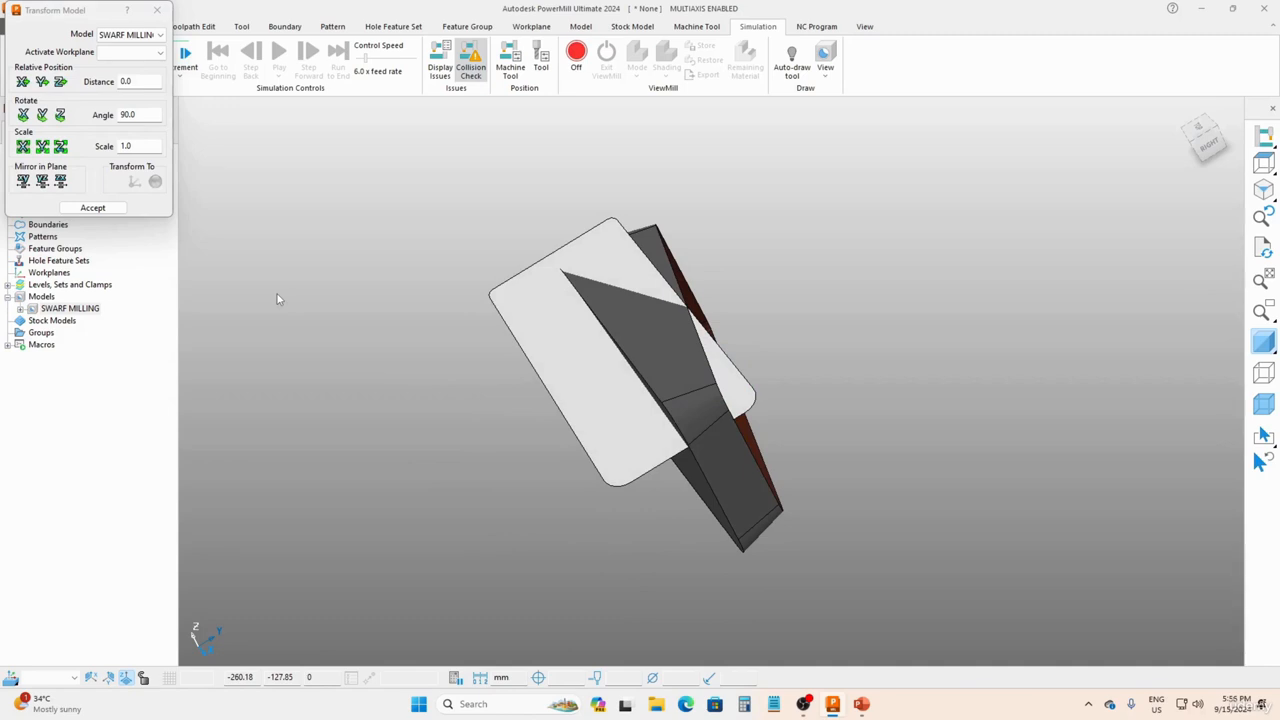
left_click(156, 10)
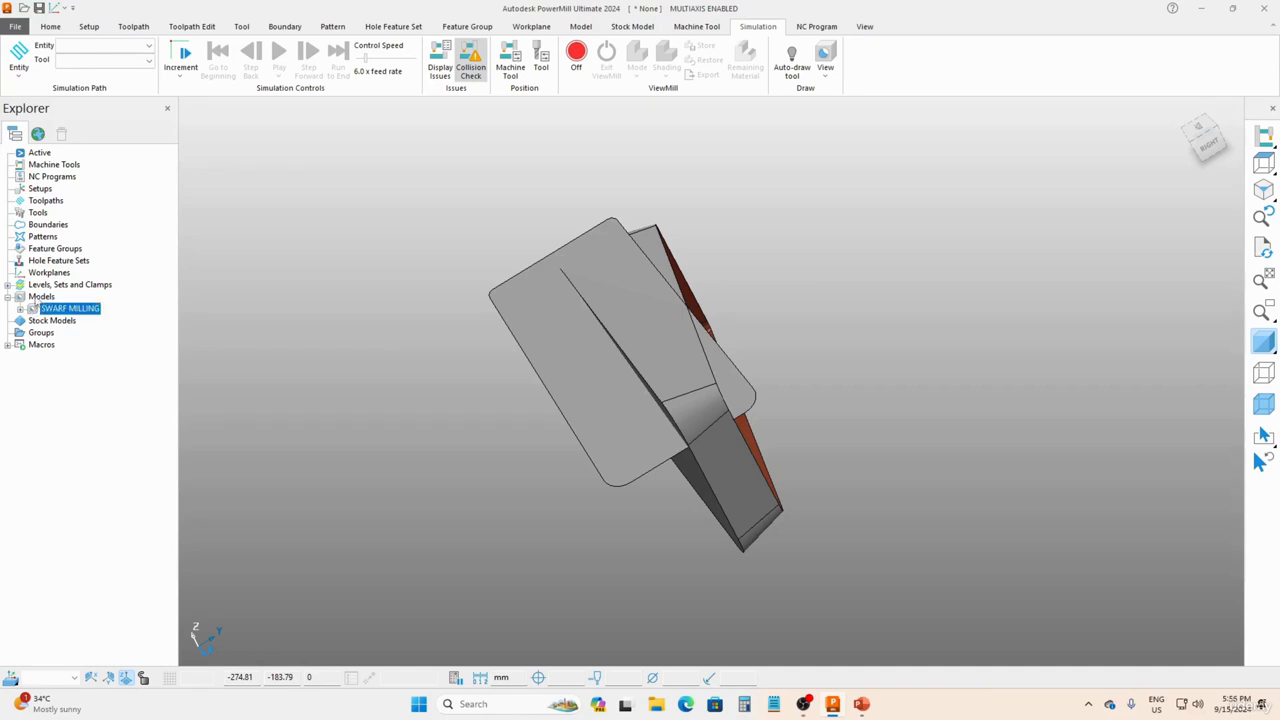
- Import the SWARF MILLING.x_t file from the Desktop again as a fresh model and dismiss the translation report
right_click(40, 298)
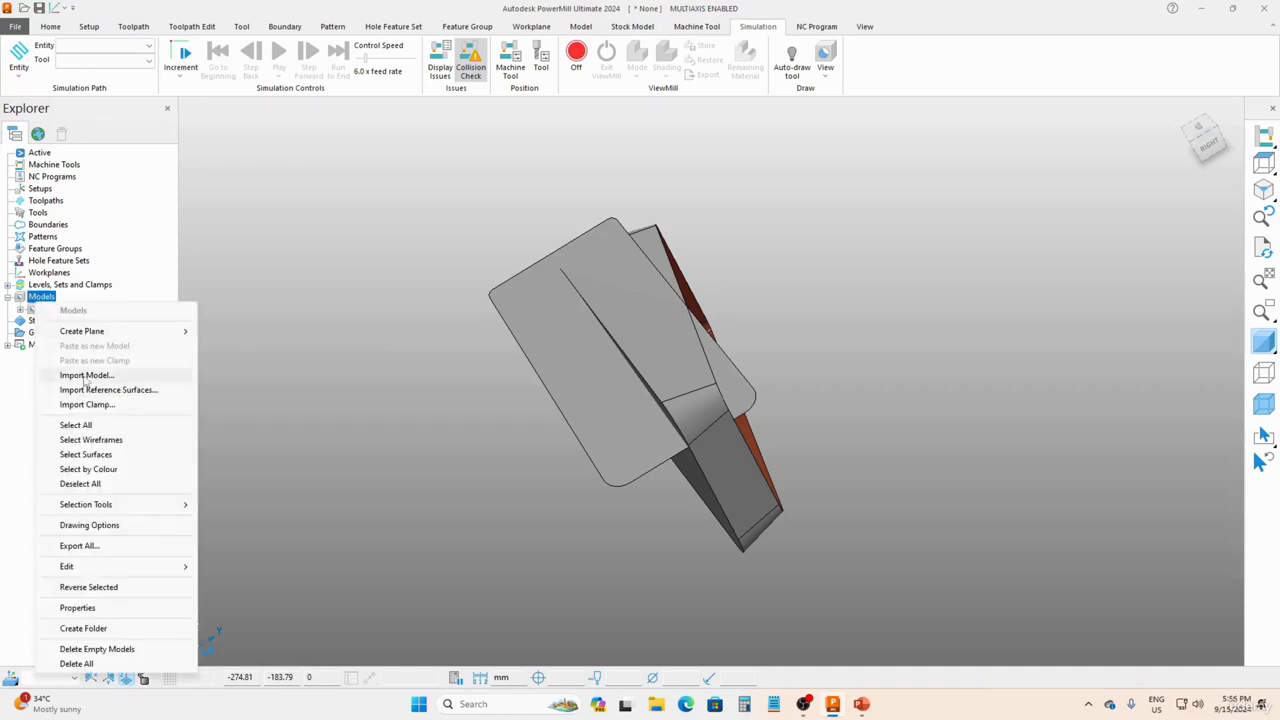
left_click(86, 375)
left_click(110, 97)
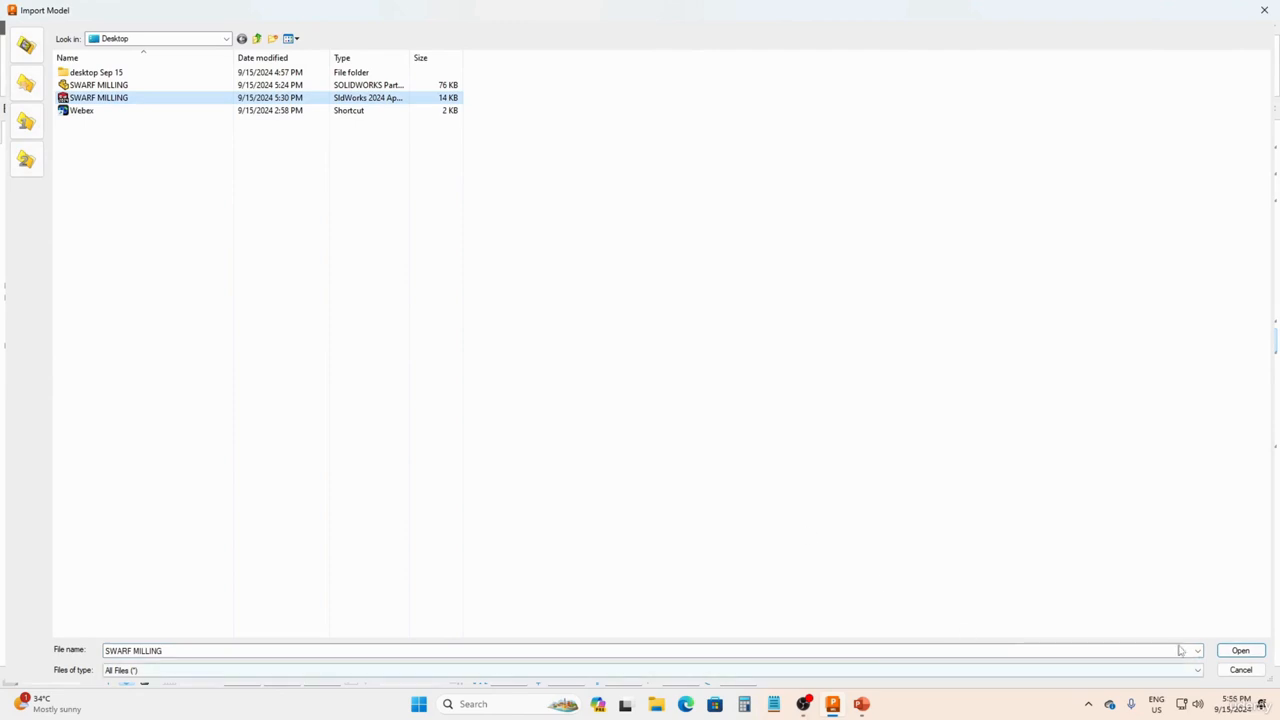
left_click(1237, 652)
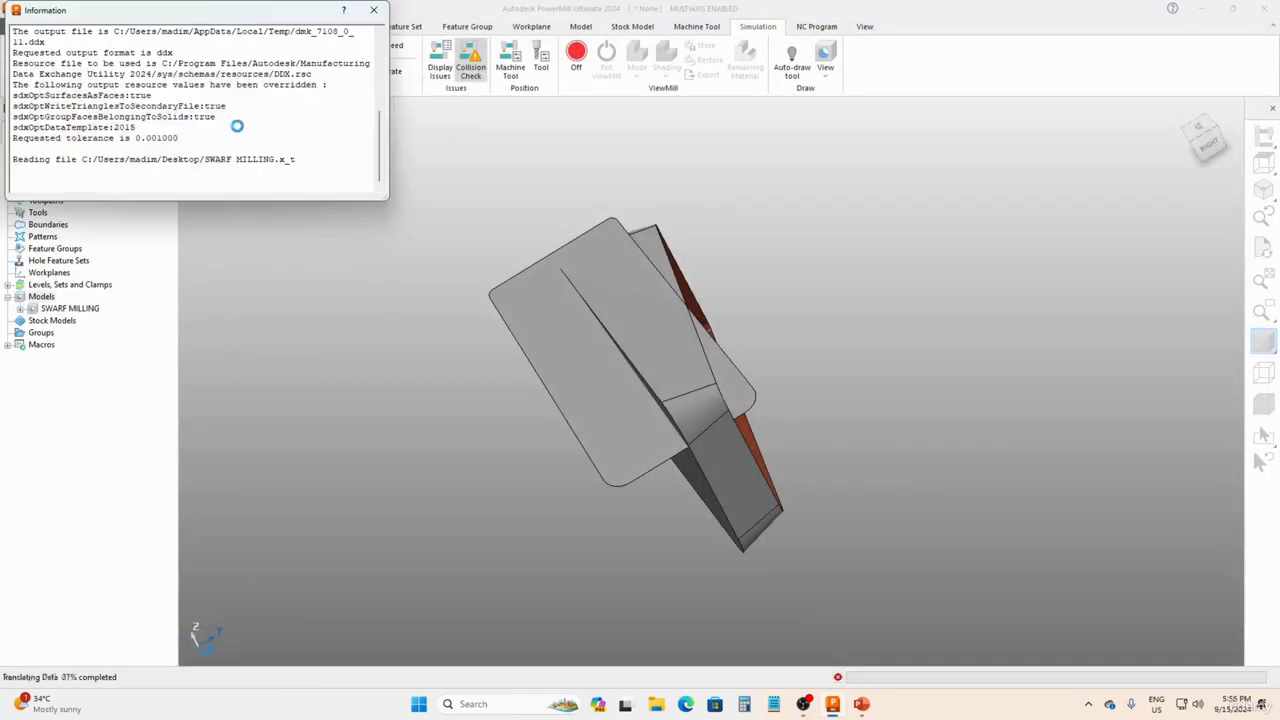
left_click(374, 10)
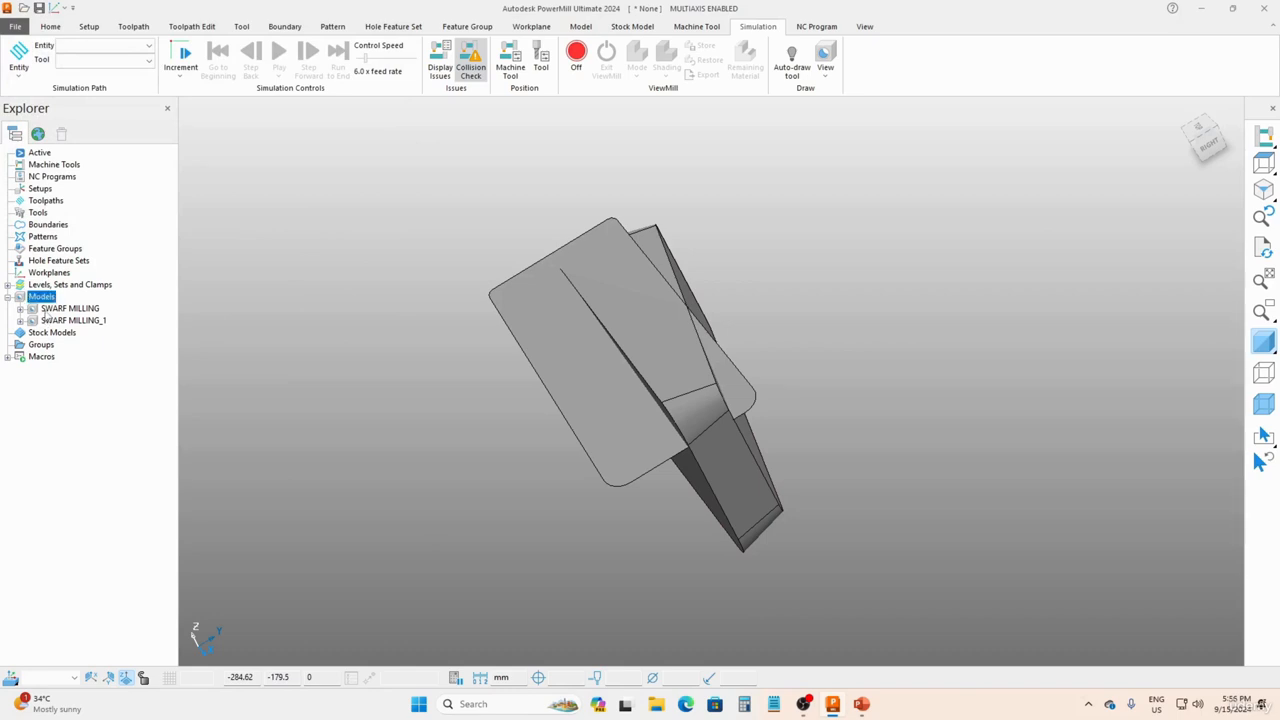
- Delete the original, incorrectly rotated SWARF MILLING model
left_click(60, 308)
right_click(60, 308)
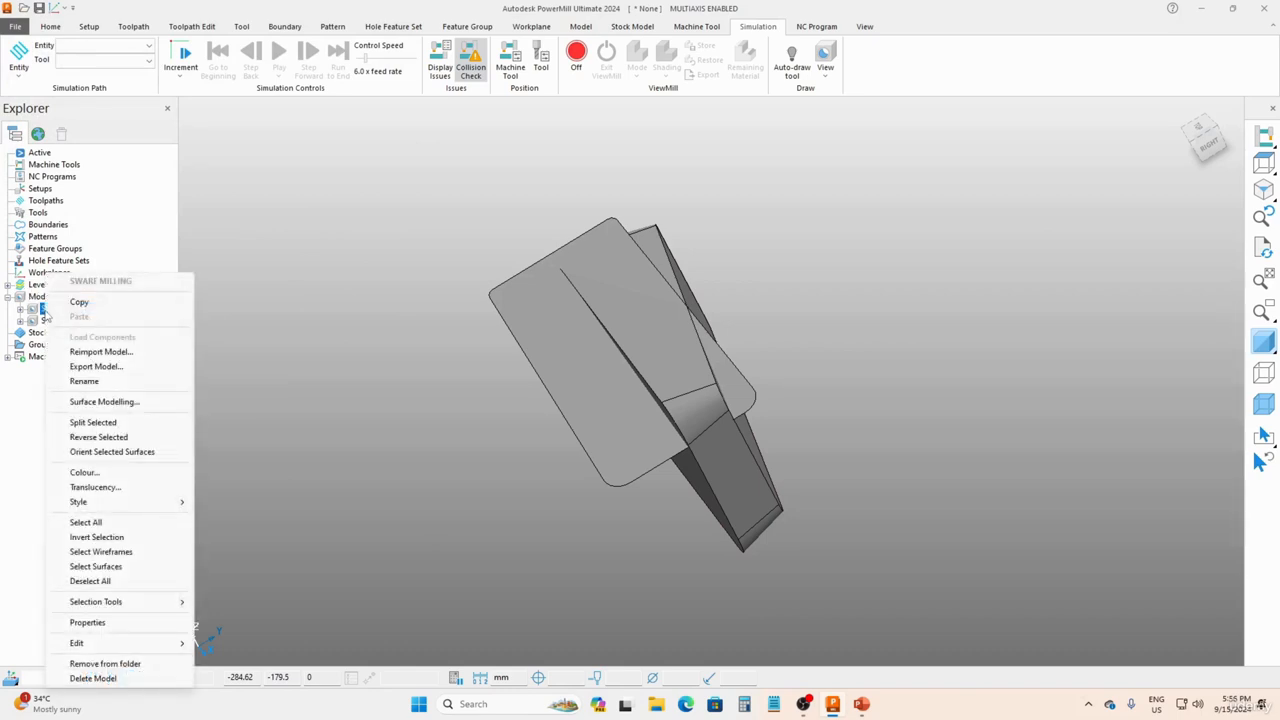
left_click(92, 678)
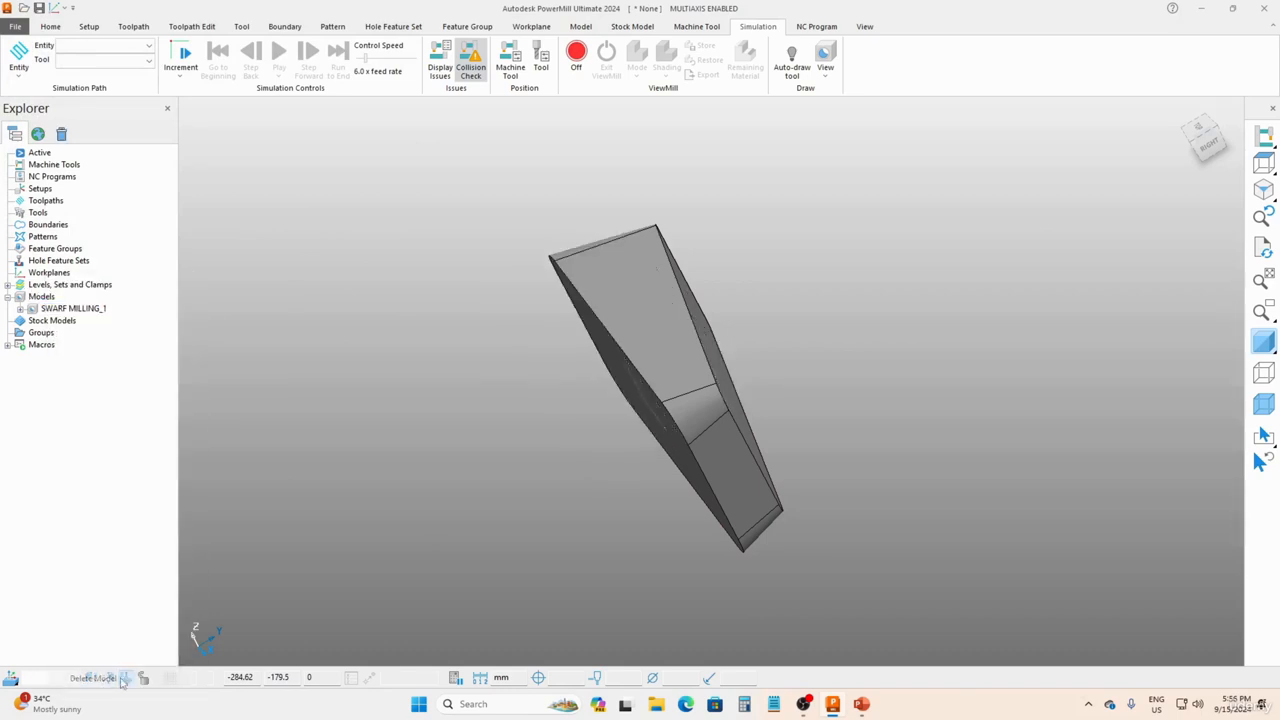
- Rotate the SWARF MILLING_1 model 90 degrees around the X axis and accept the transformation
left_click(48, 310)
right_click(48, 310)
mouse_move(162, 648)
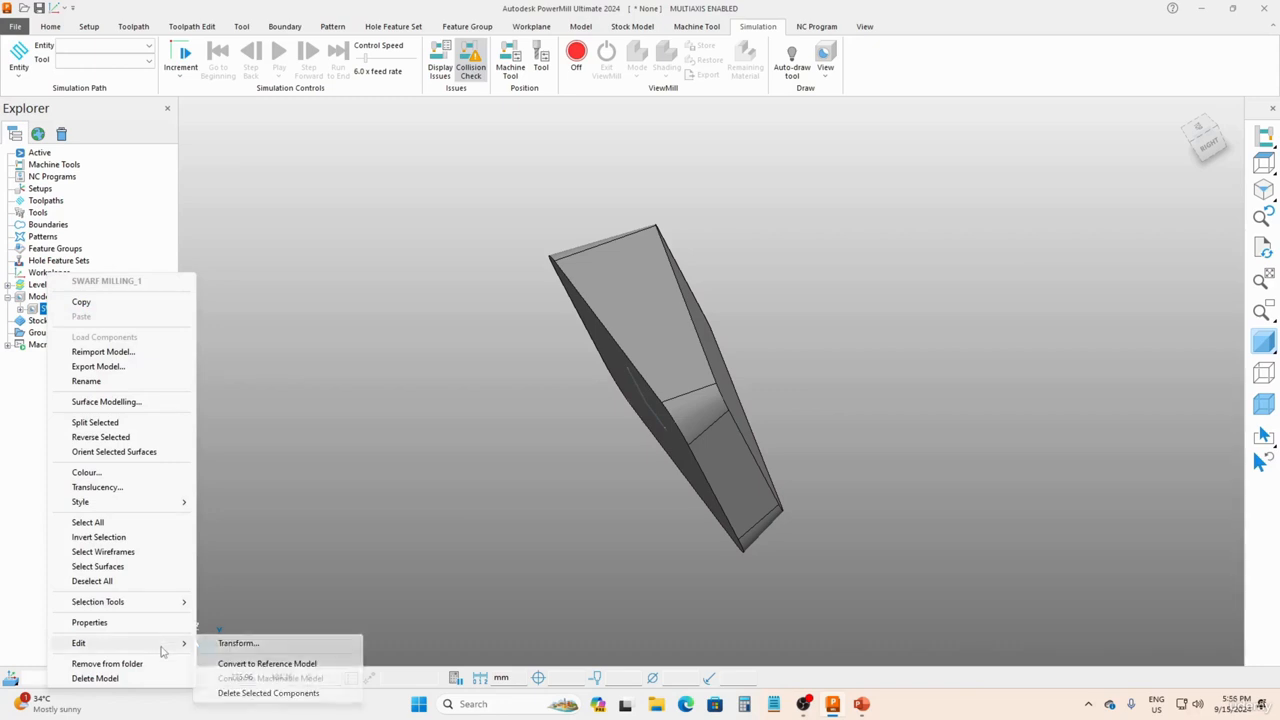
left_click(240, 644)
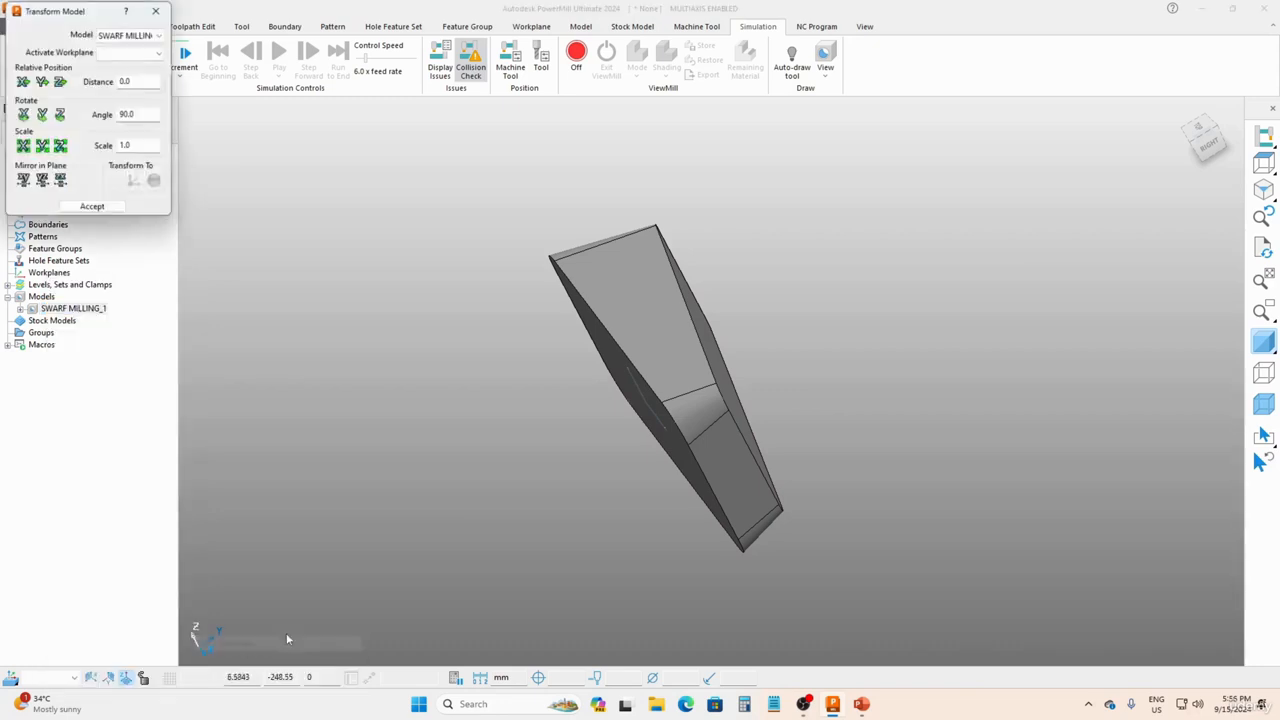
left_click(24, 116)
mouse_move(581, 401)
middle_mouse_down()
mouse_move(623, 297)
mouse_move(734, 294)
mouse_move(660, 426)
middle_mouse_up()
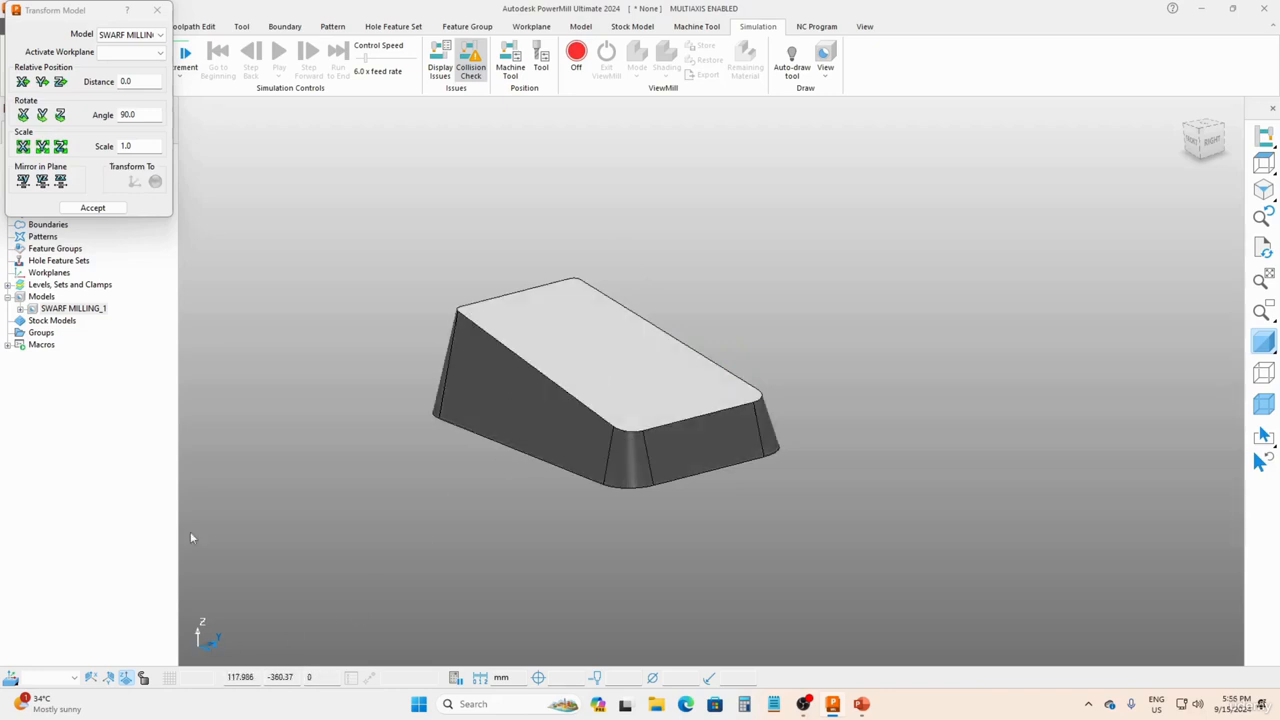
left_click(93, 208)
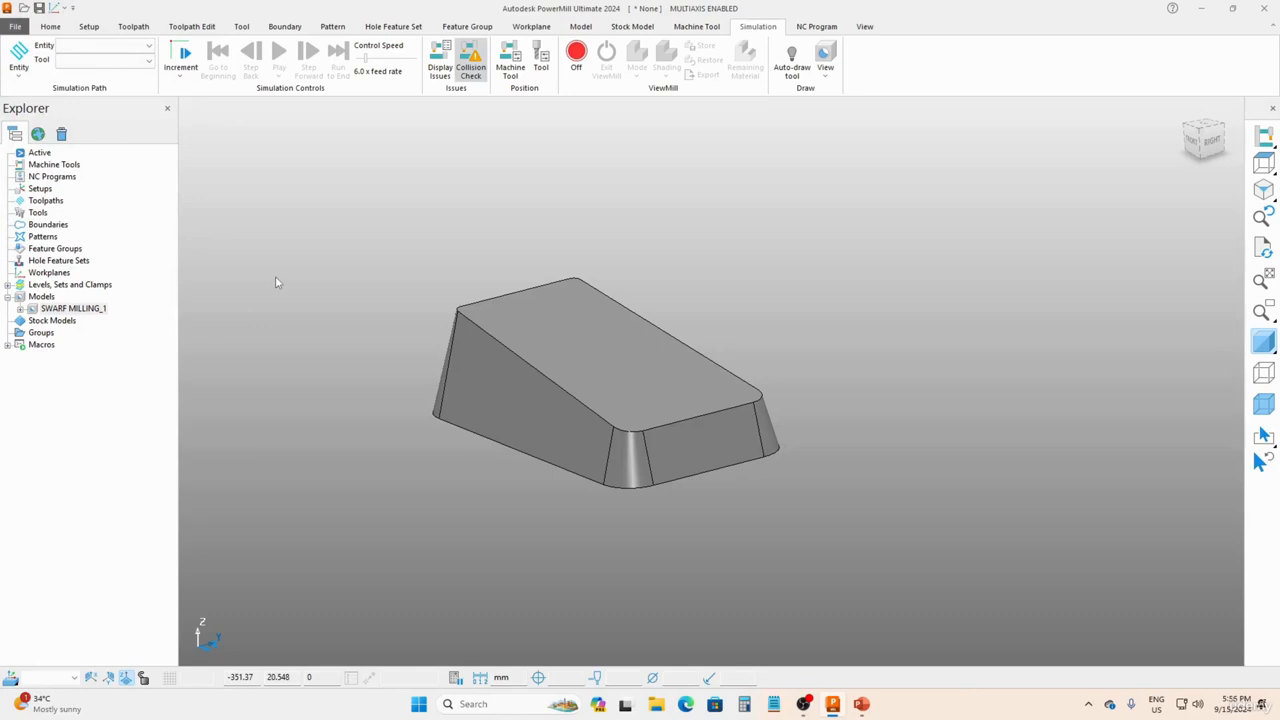
- Create a box-shaped stock block calculated from the model limits with zero expansion, and turn on its drawing
left_click(52, 27)
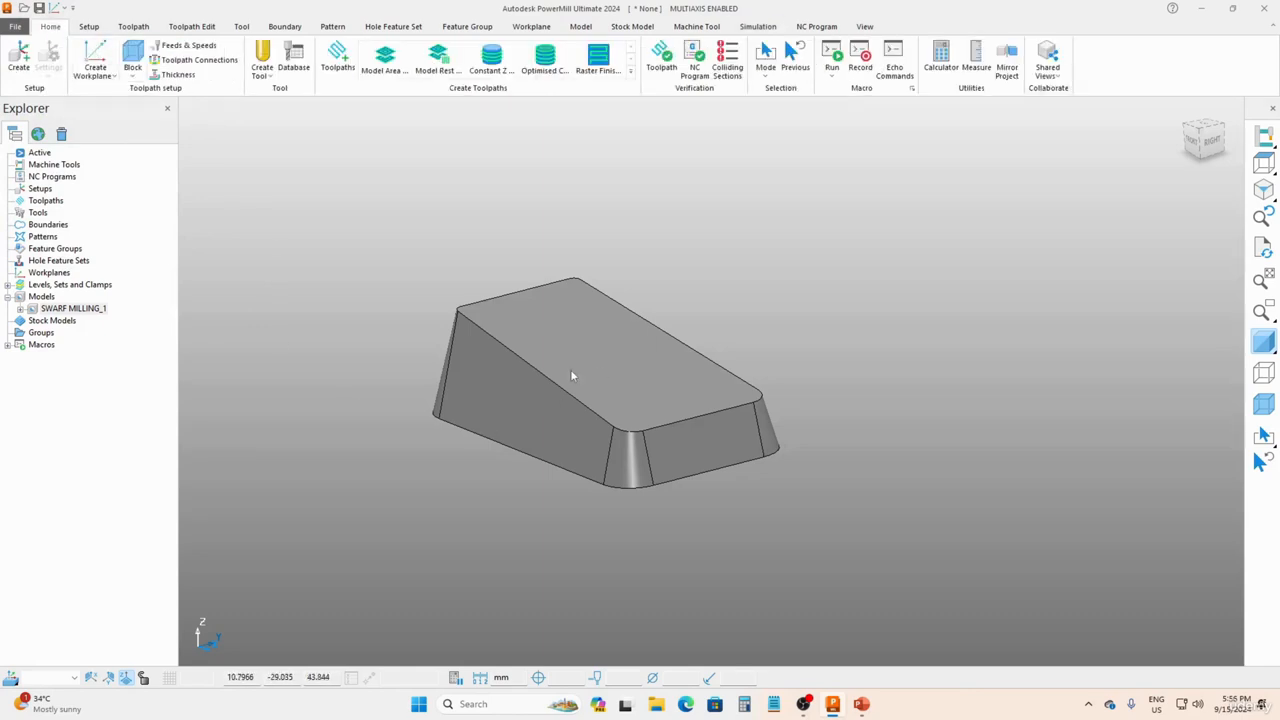
left_click(133, 66)
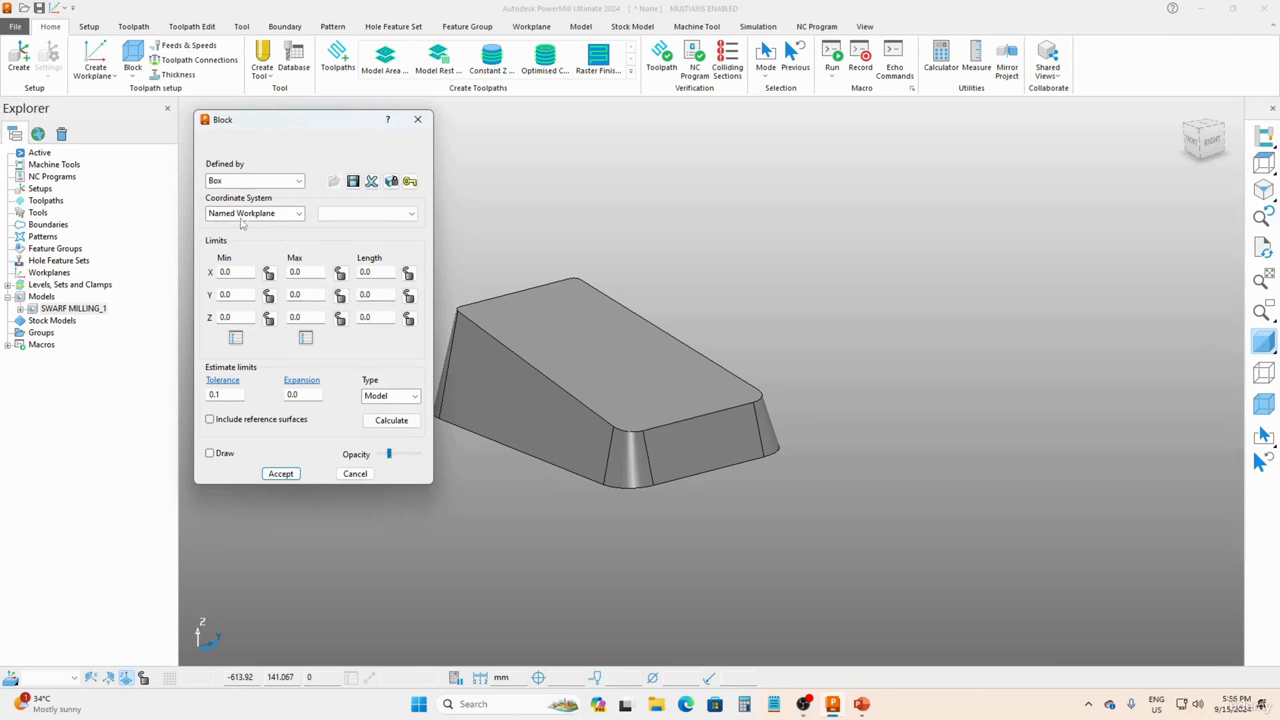
left_click(406, 424)
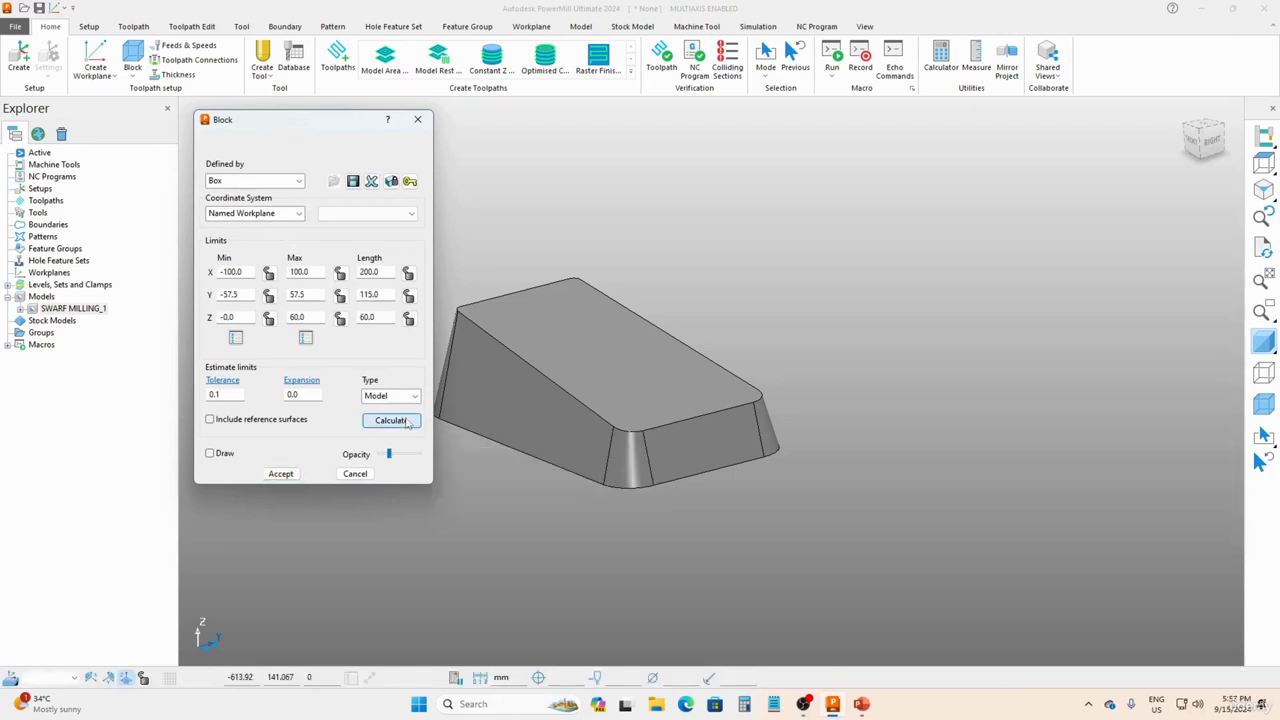
left_click(210, 453)
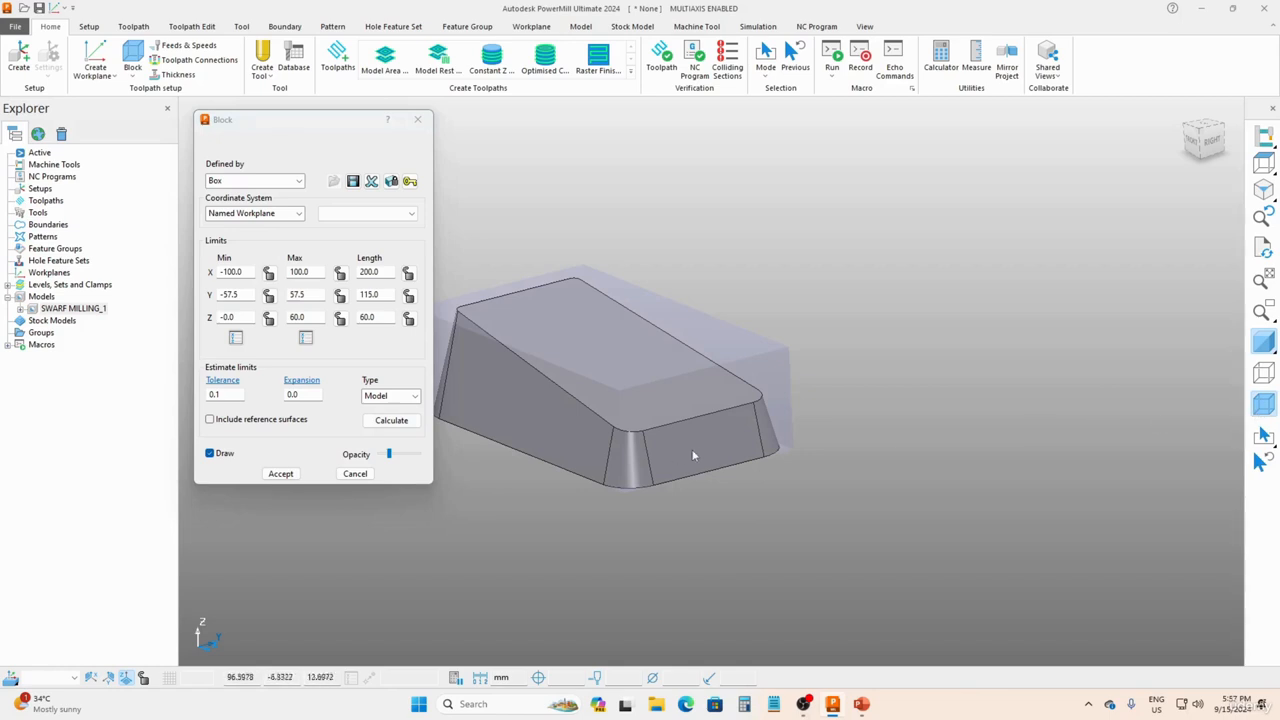
middle_click_drag(655, 448, 834, 447)
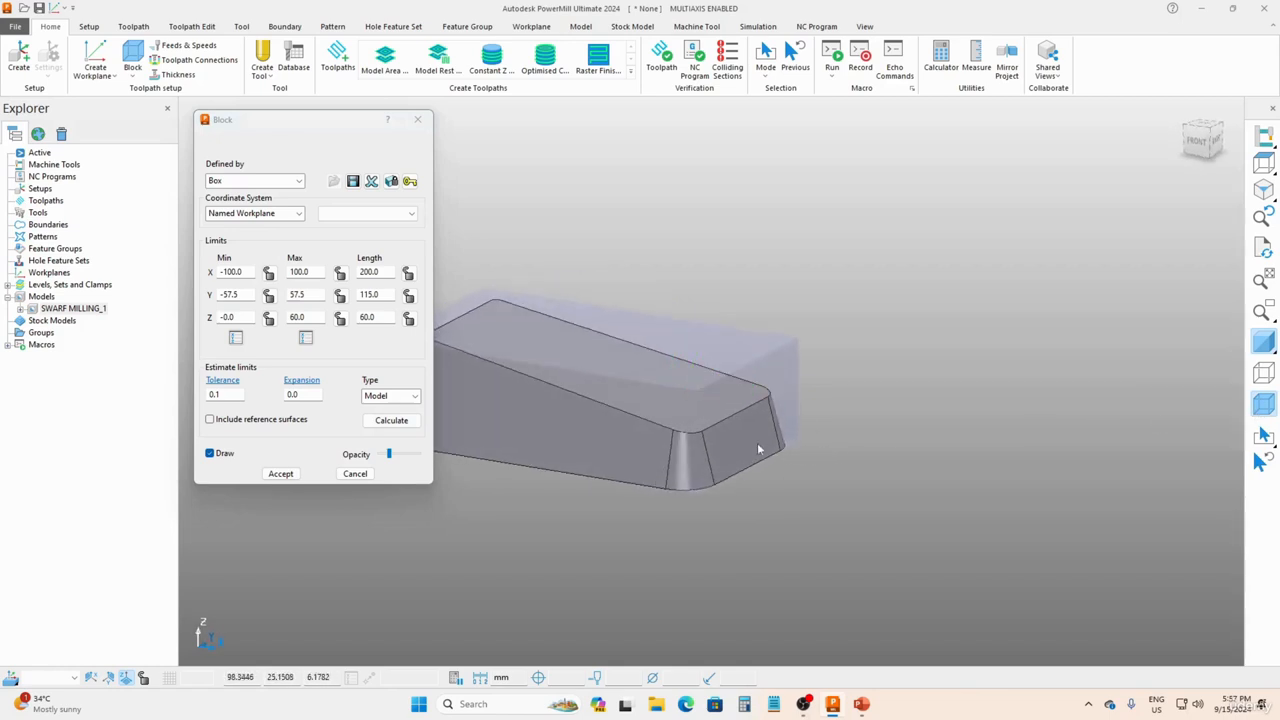
middle_click_drag(757, 442, 773, 446)
left_click(288, 473)
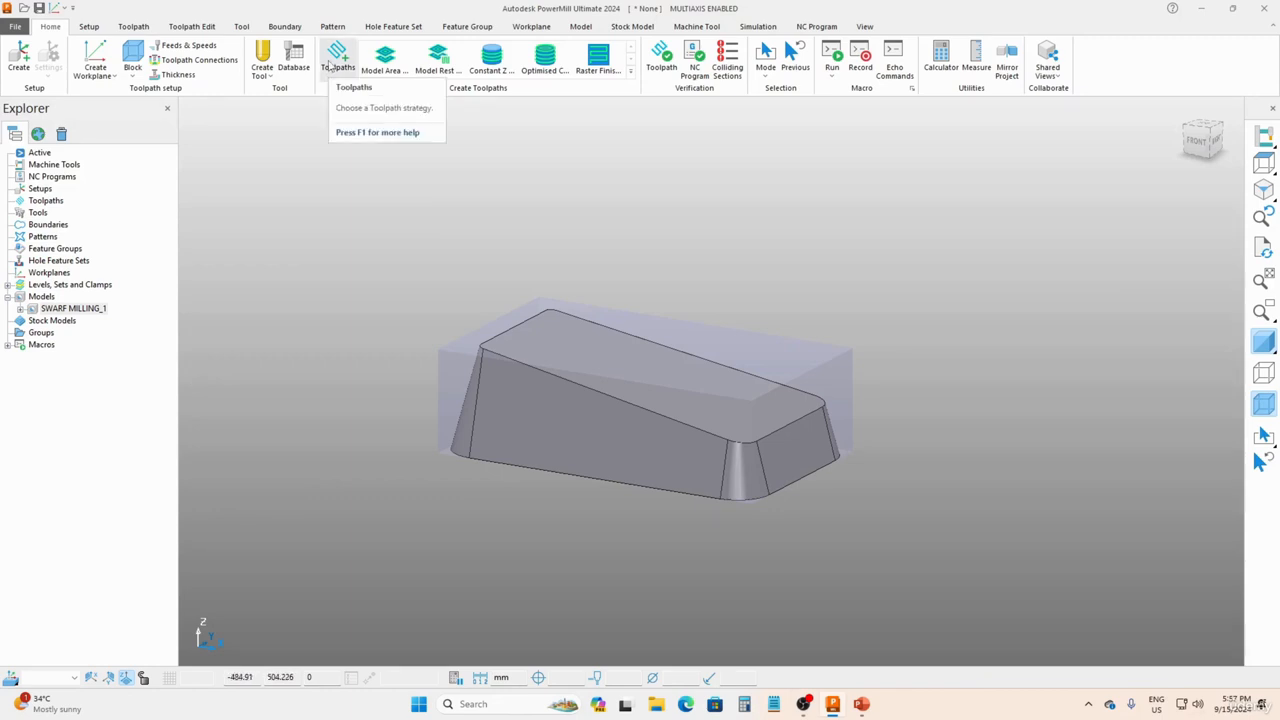
- Create a workplane positioned using the block, at the centre of the block's top face
left_click(44, 274)
right_click(42, 278)
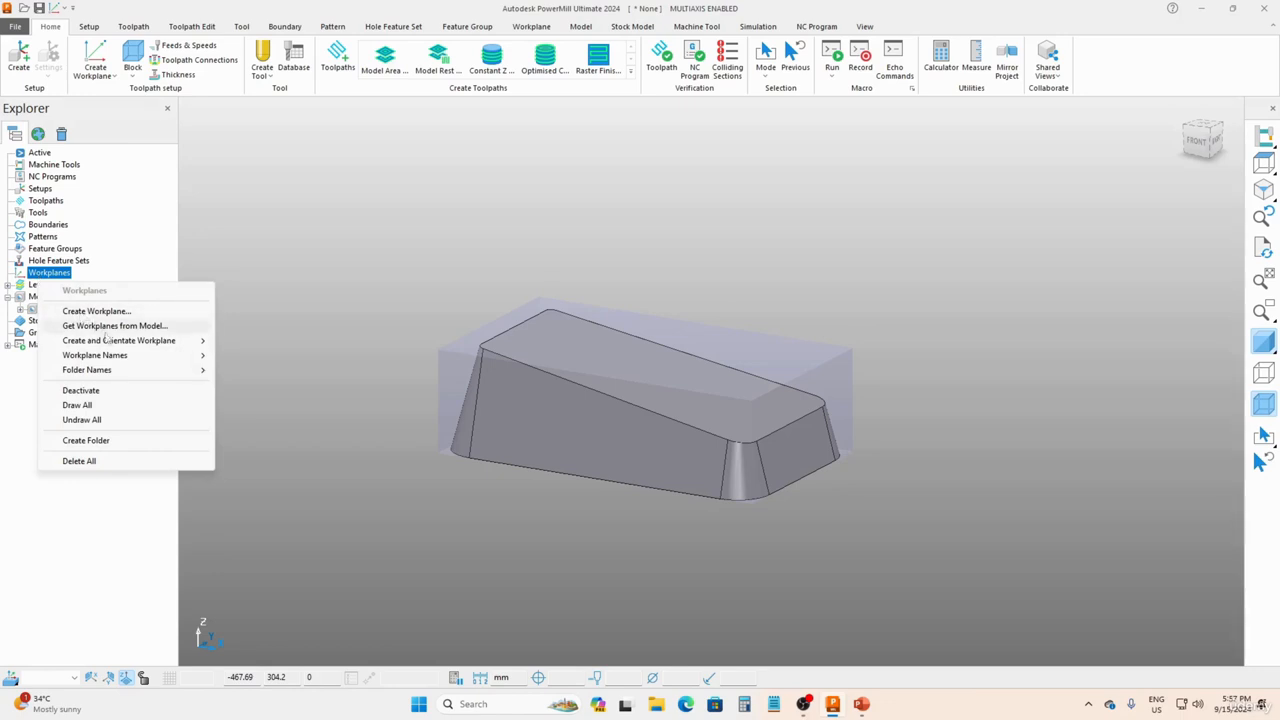
mouse_move(120, 346)
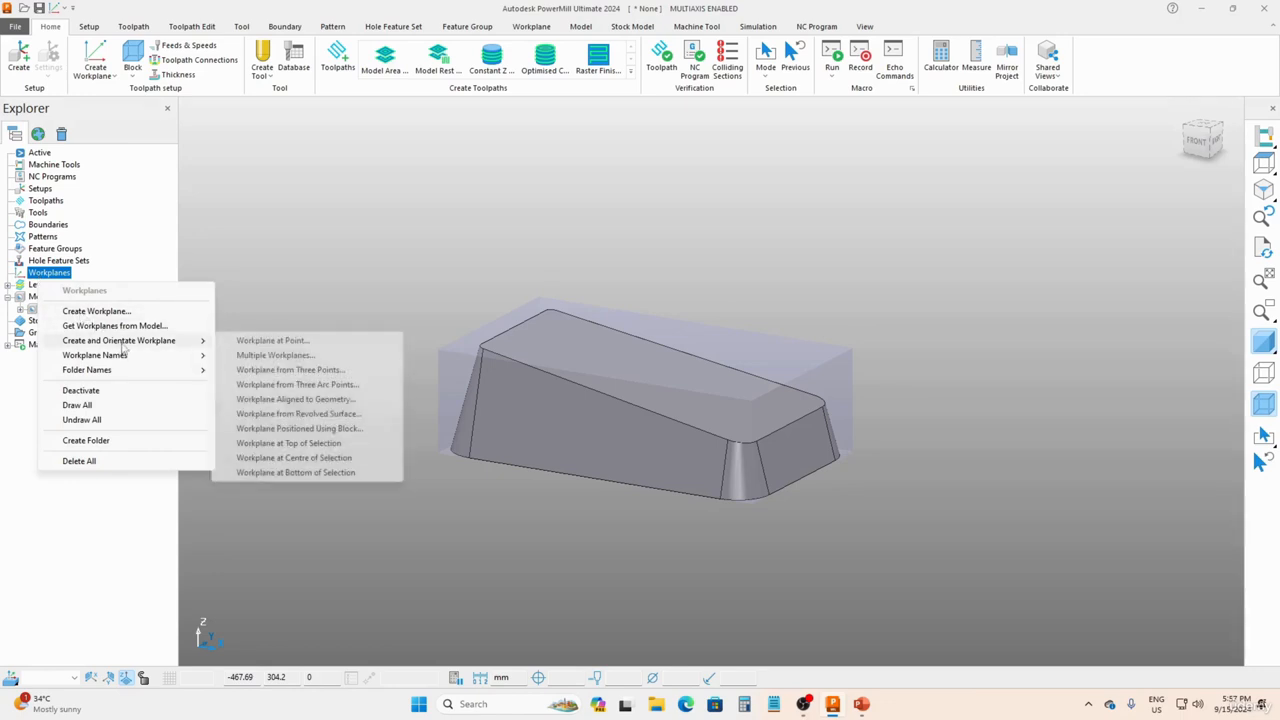
left_click(309, 429)
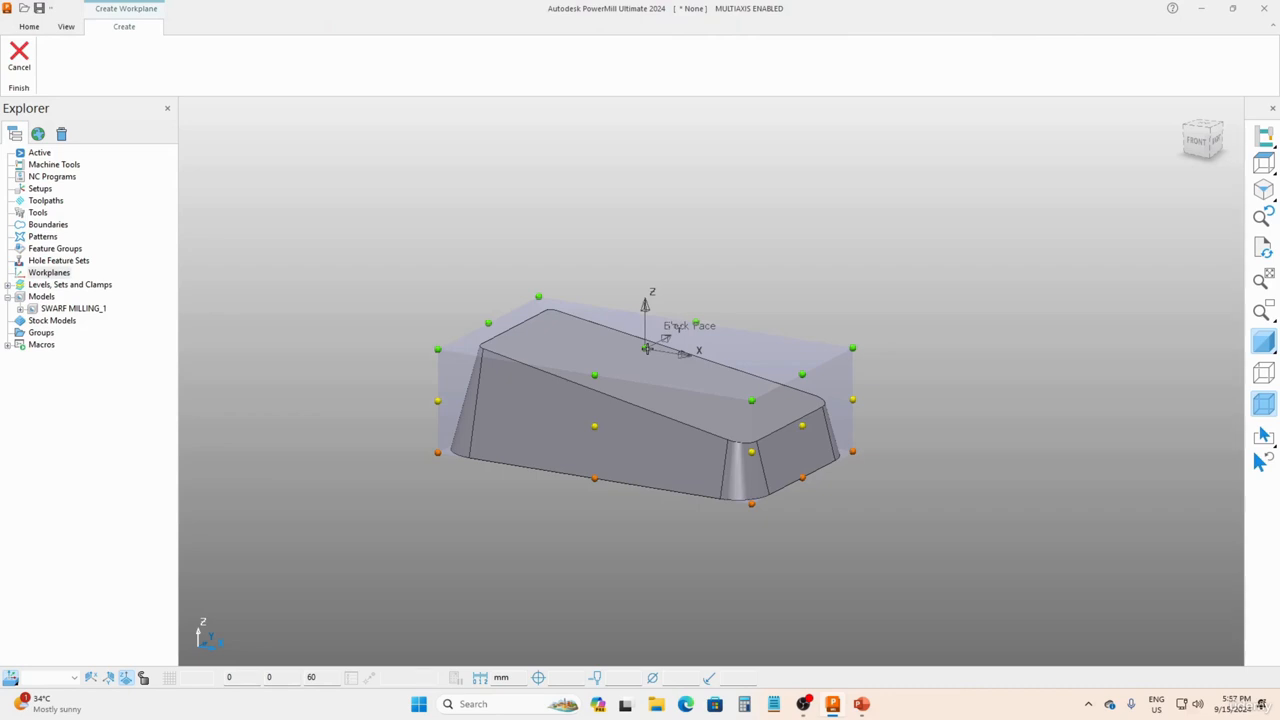
left_click(646, 348)
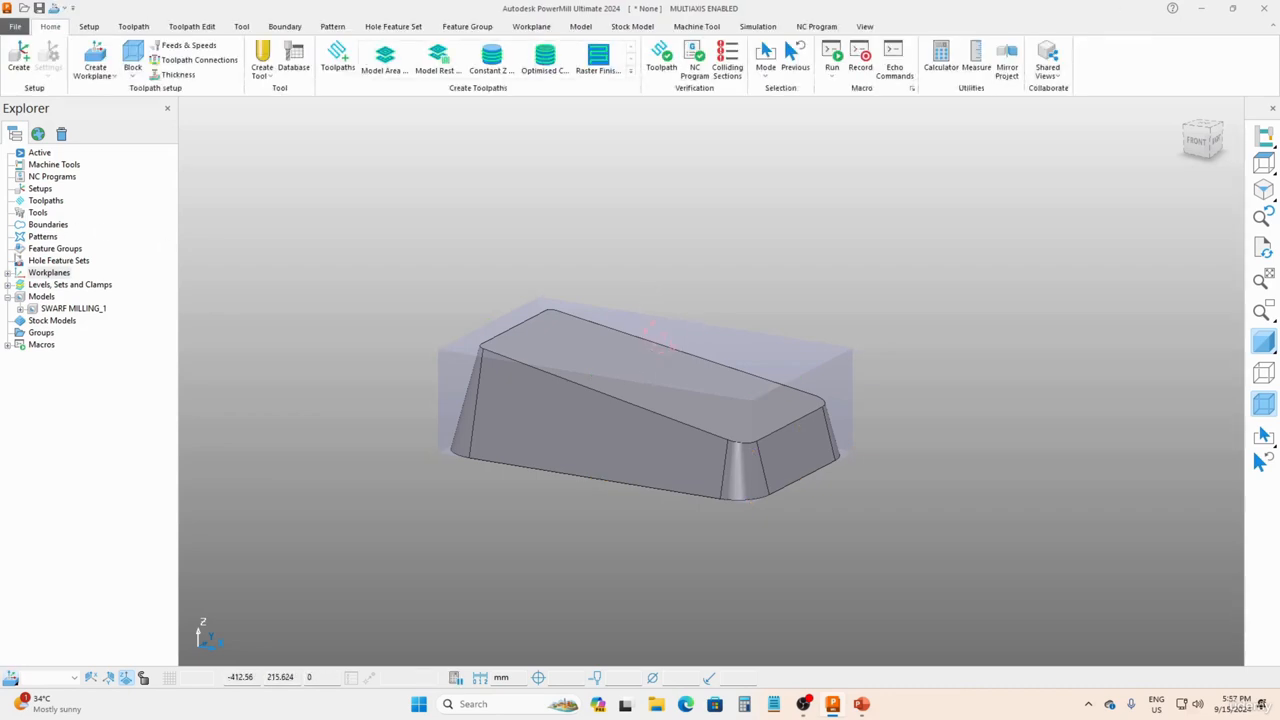
- Activate the new workplane at the top of the block
left_click(8, 274)
right_click(60, 286)
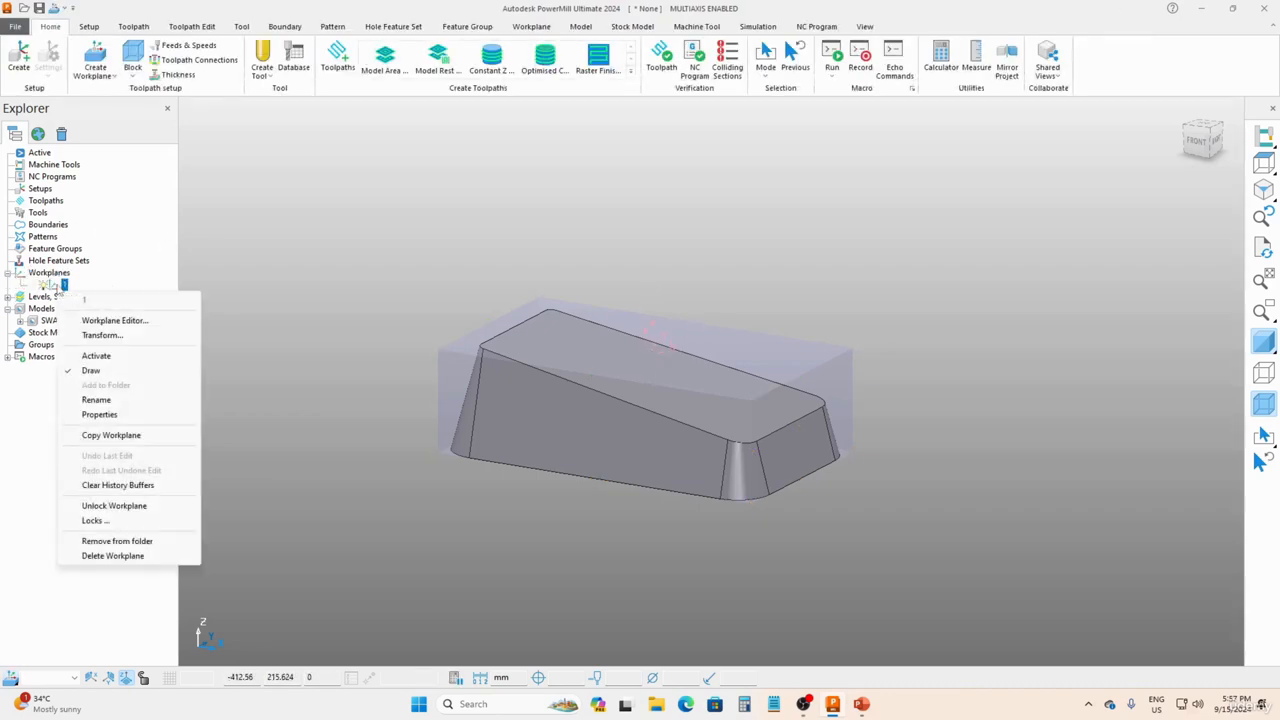
left_click(96, 356)
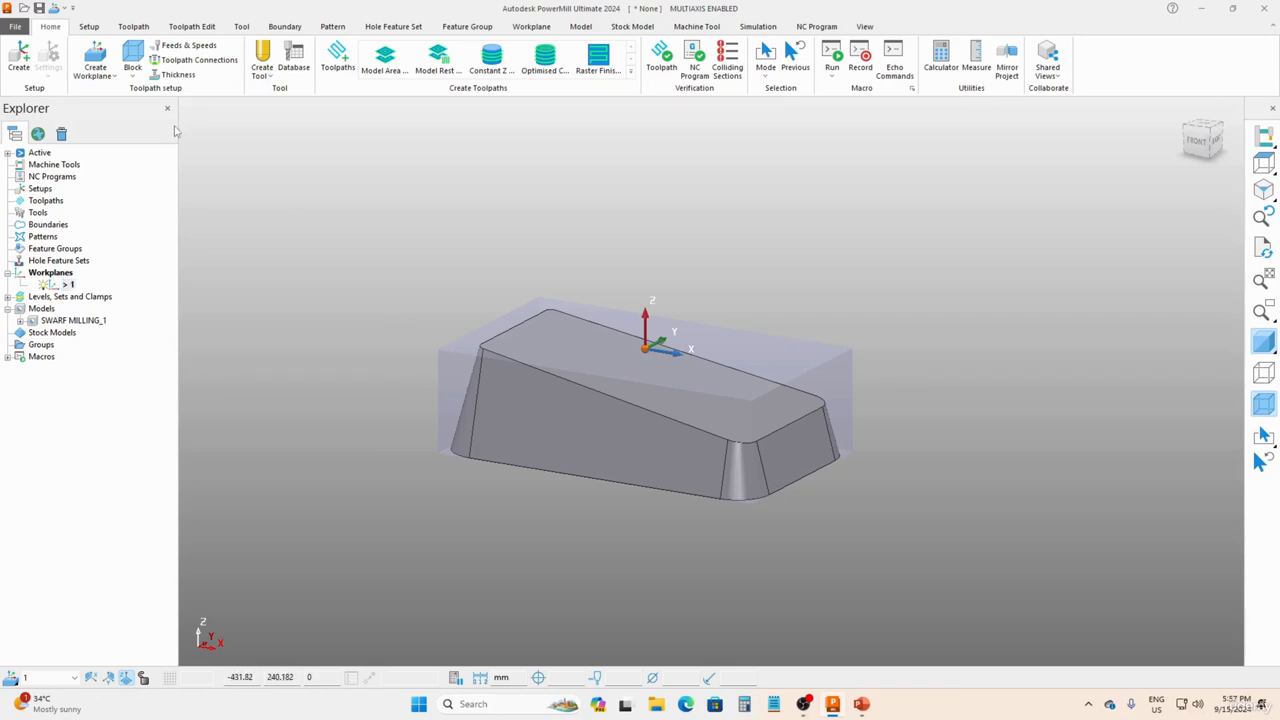
- Start a new toolpath with the Swarf Finishing strategy from the finishing category
left_click(338, 62)
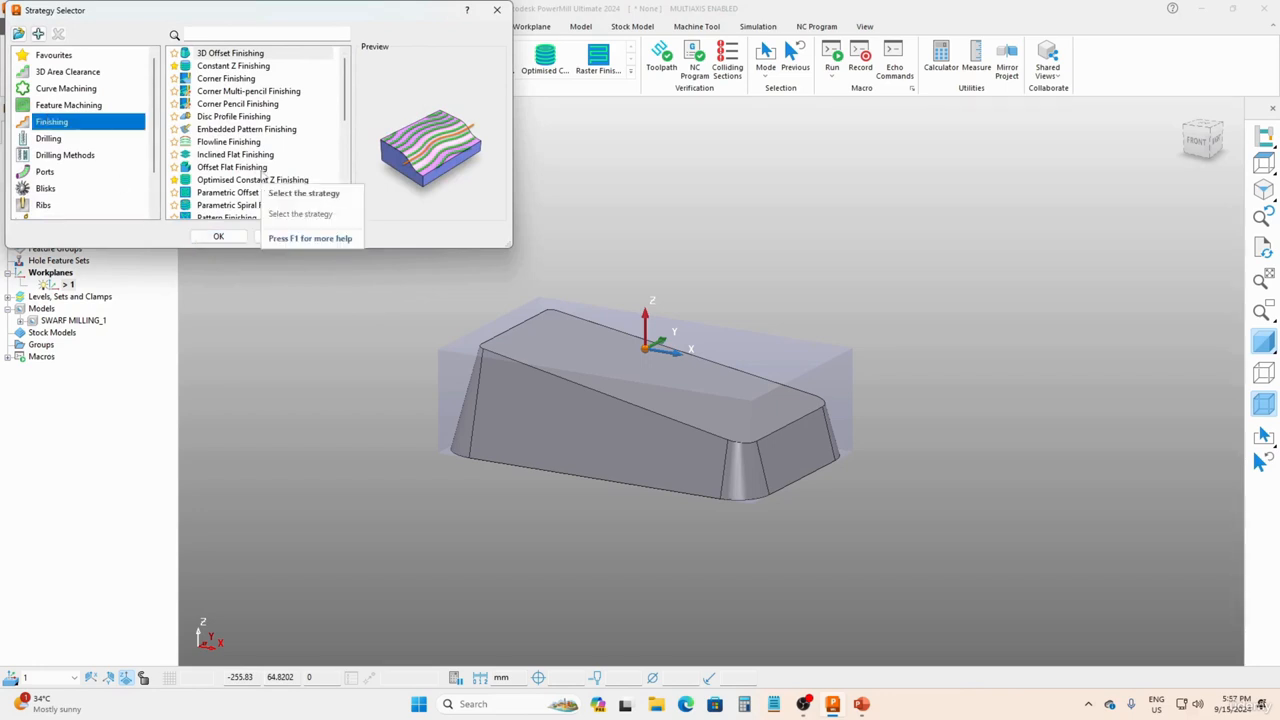
scroll(263, 172, "down", 6)
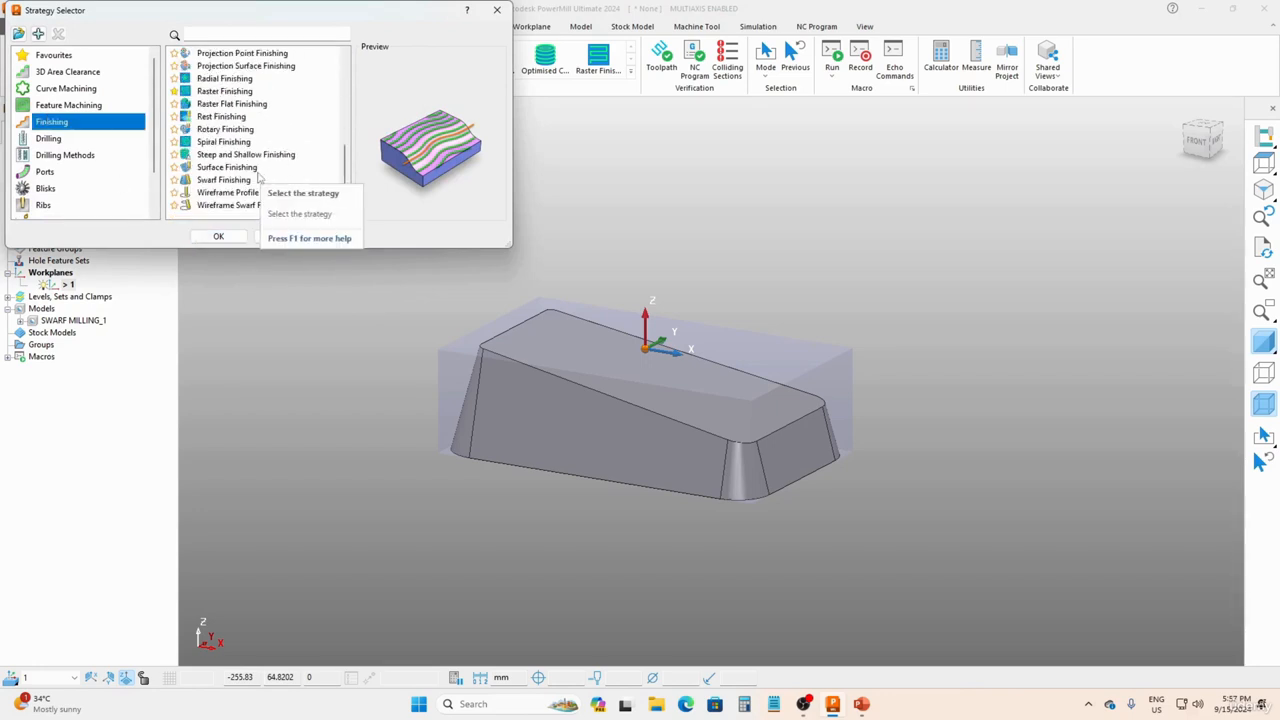
left_click(240, 186)
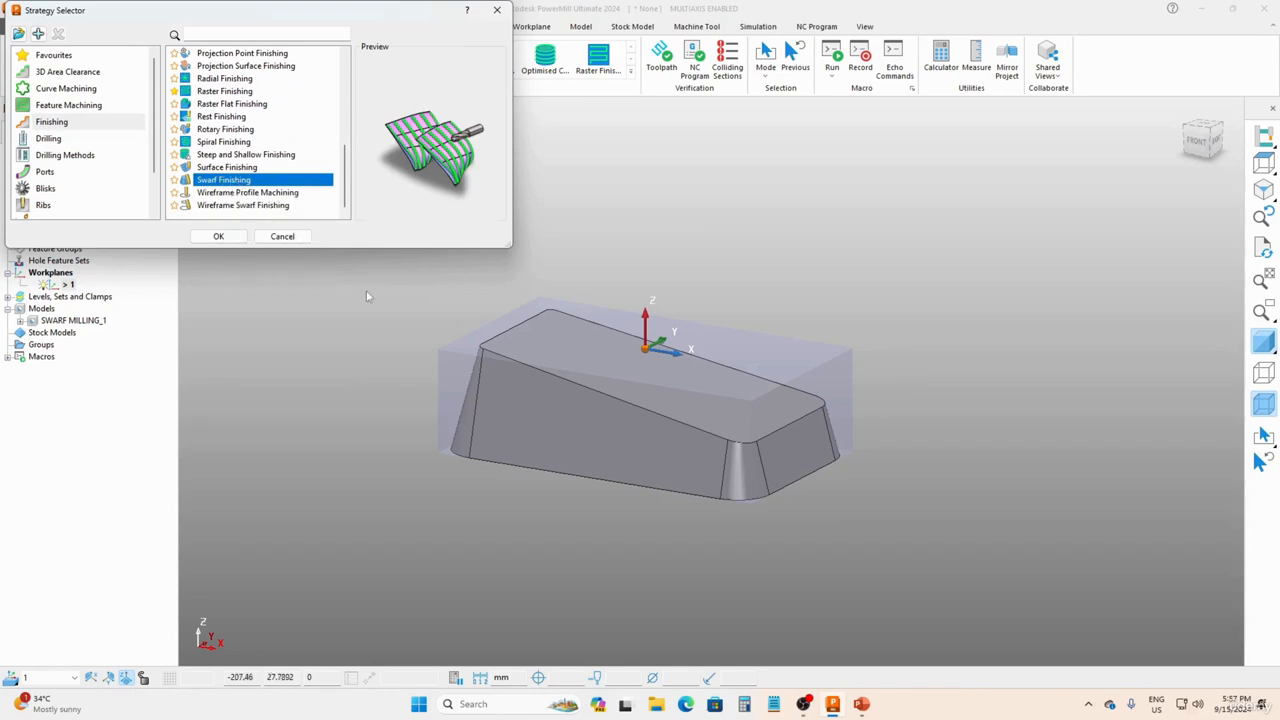
middle_click_drag(600, 415, 510, 285)
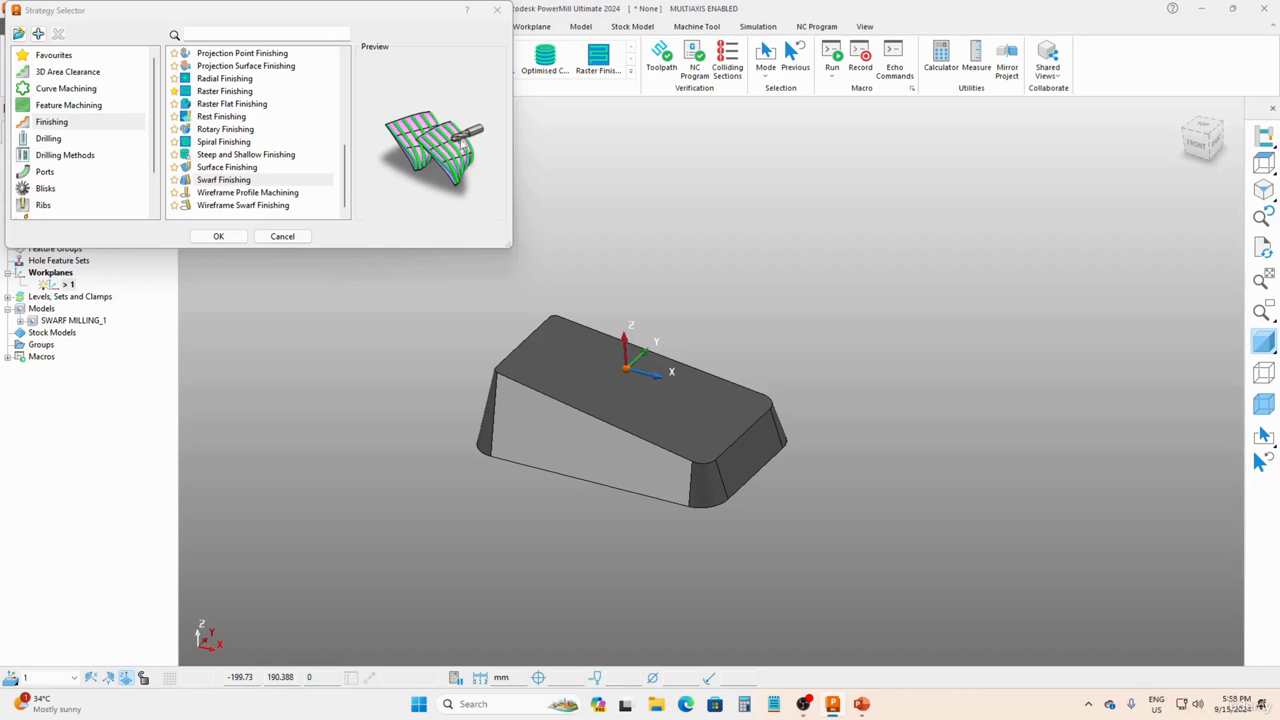
middle_click_drag(812, 465, 261, 308)
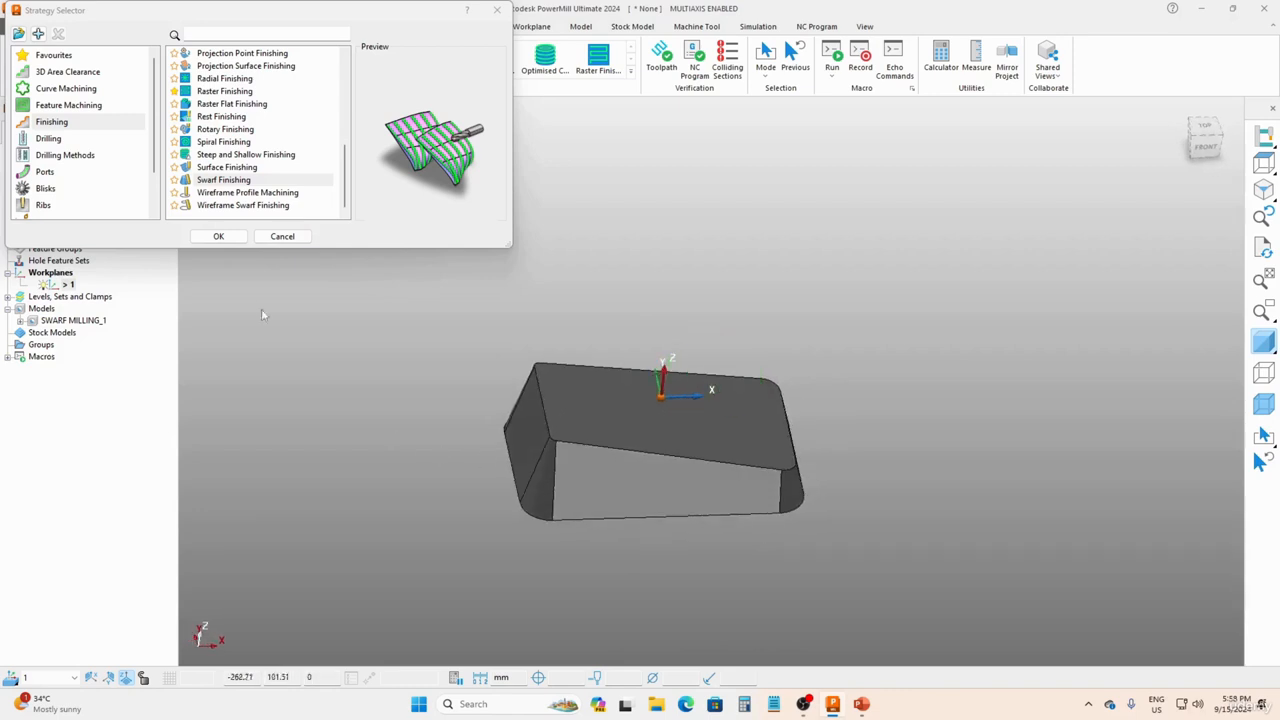
left_click(218, 236)
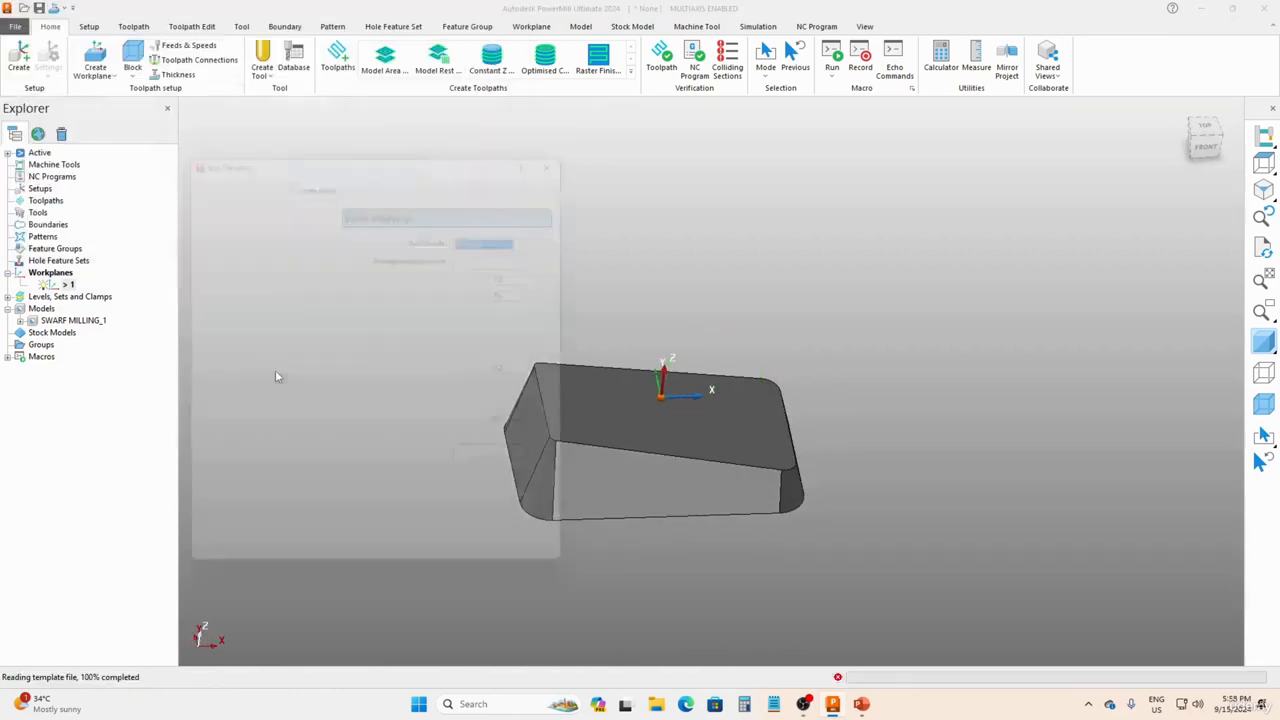
- Name the toolpath SWARF FINISHING
double_click(368, 168)
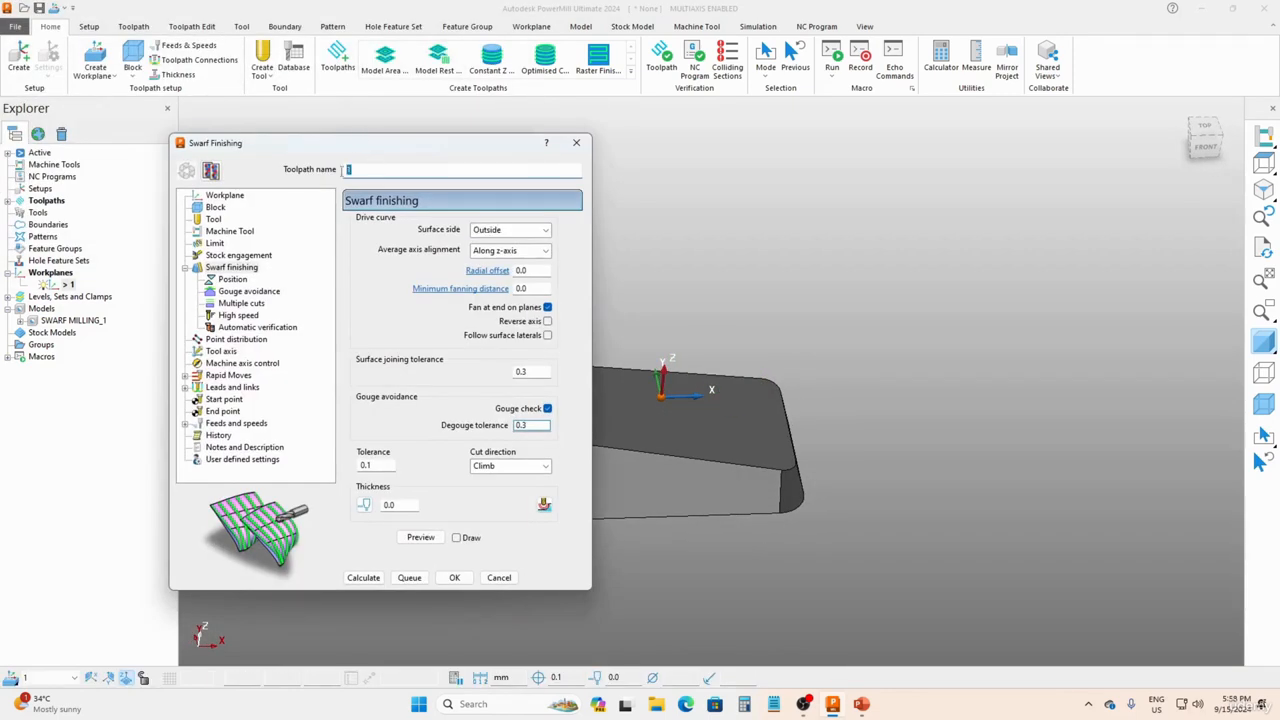
type("sWAR")
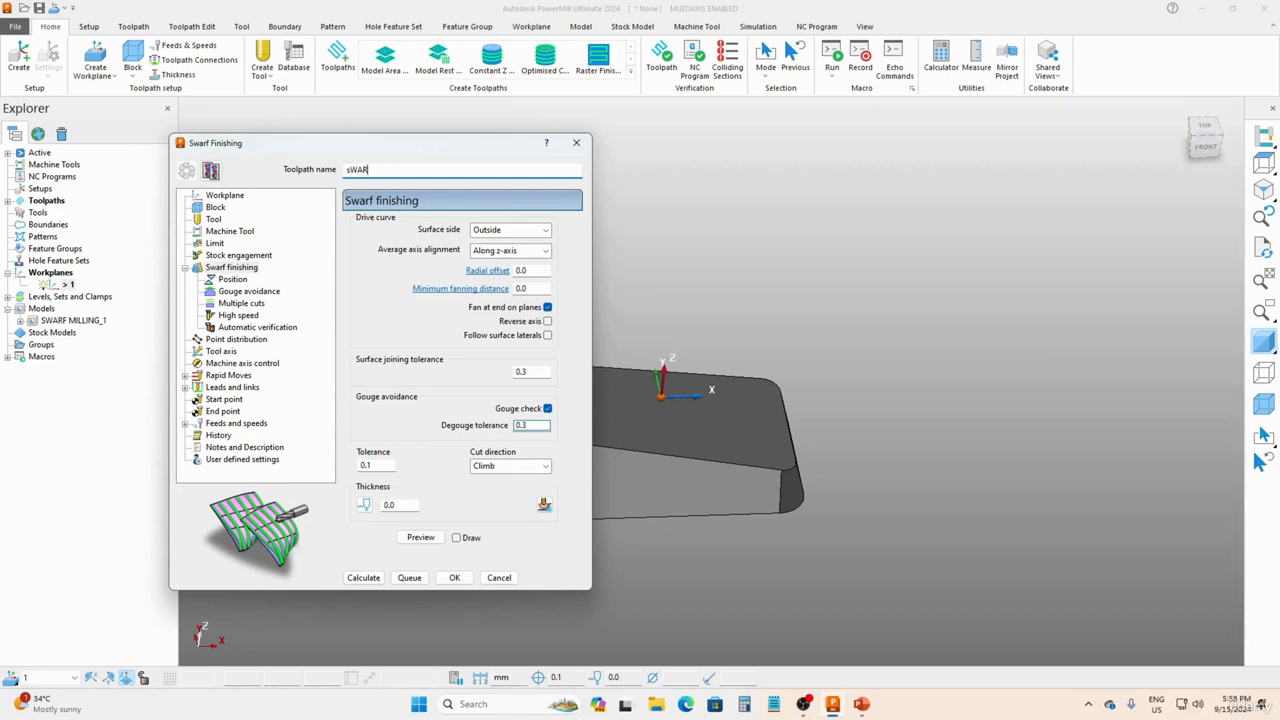
key("BackSpace")
key("BackSpace")
key("BackSpace")
key("BackSpace")
type("SWARF FININSHING")
left_click(390, 169)
key("Delete")
key("Delete")
type("I")
- Create a ball nosed tool for the toolpath, named 10MM BN, with a diameter of 10 mm
left_click(212, 219)
left_click(402, 228)
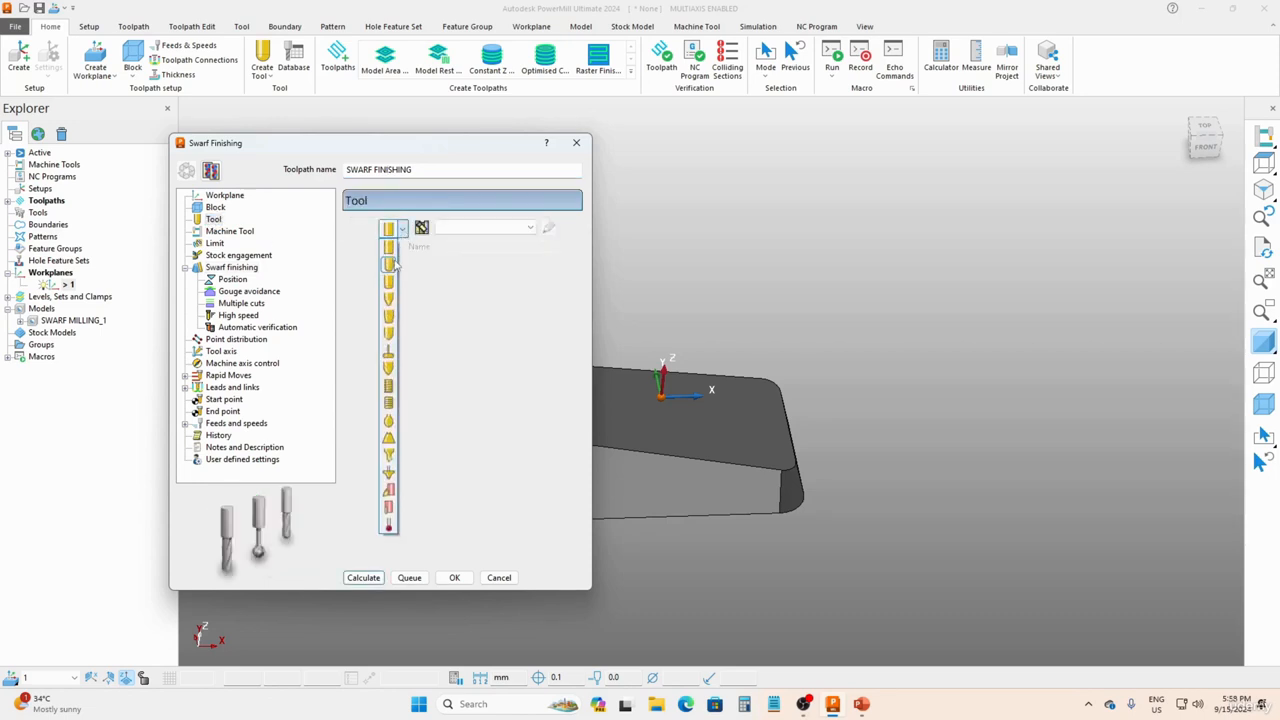
left_click(389, 264)
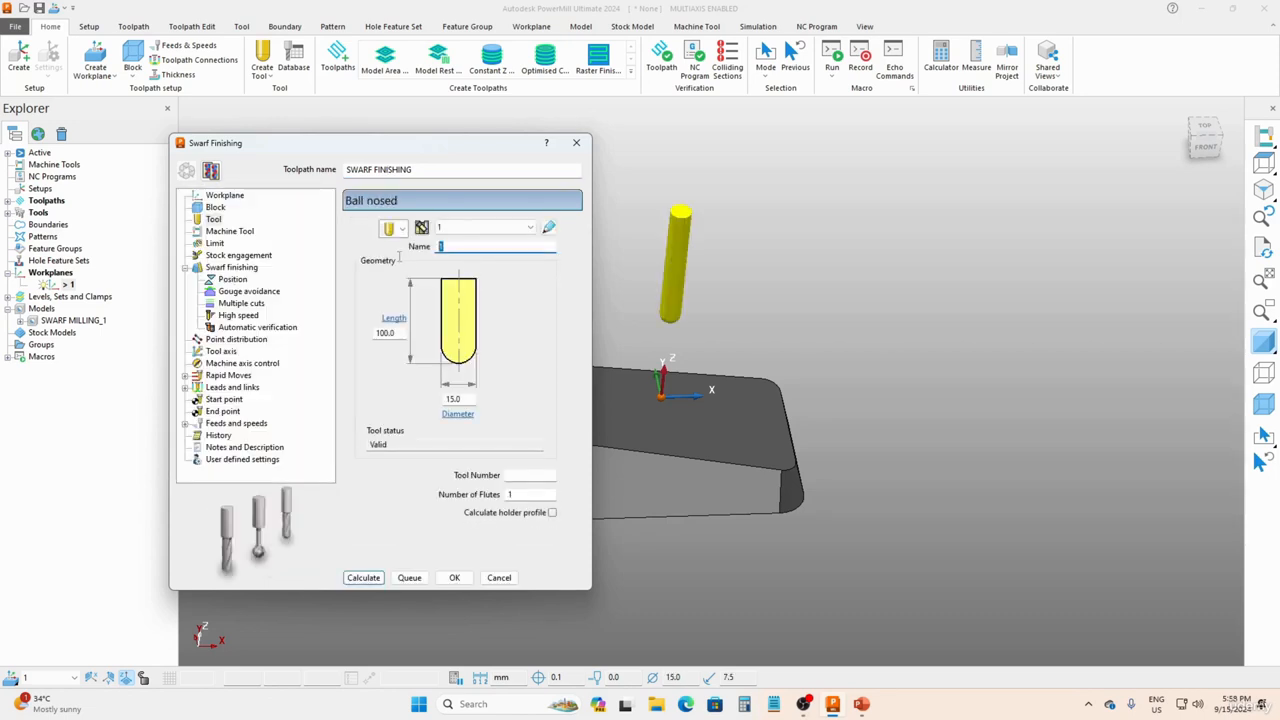
type("10MM BN")
double_click(453, 400)
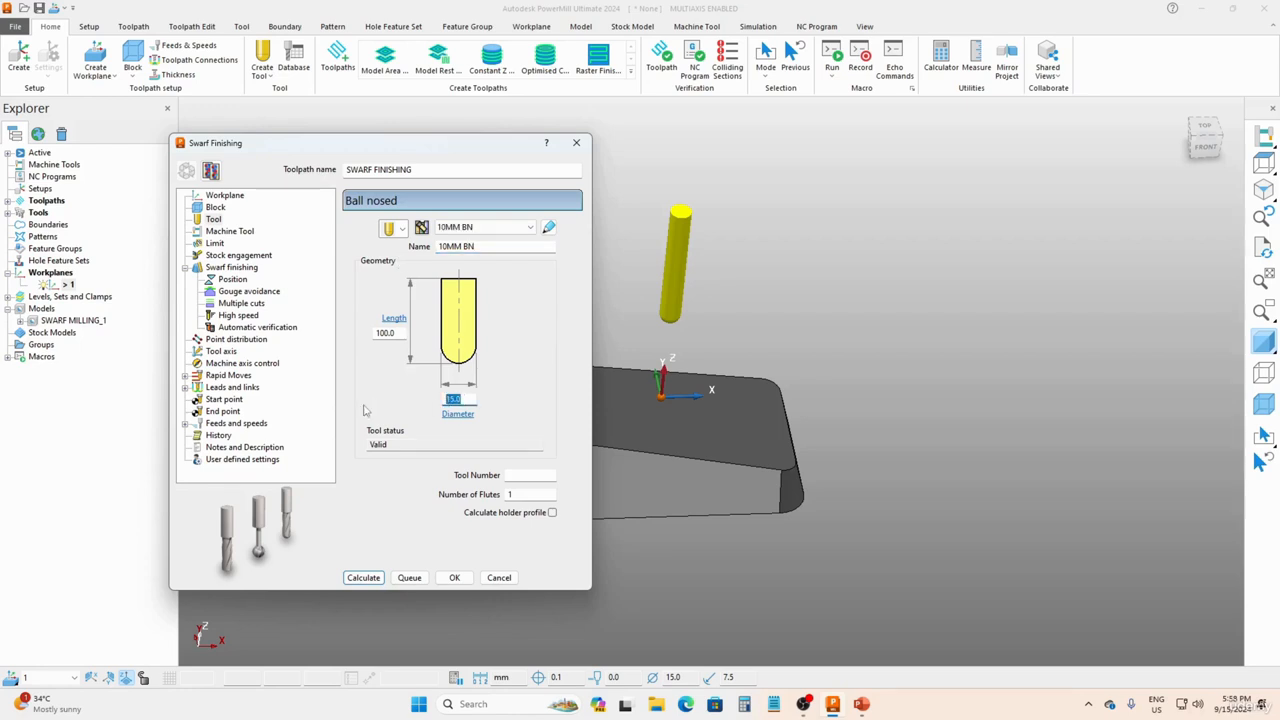
type("1")
double_click(400, 334)
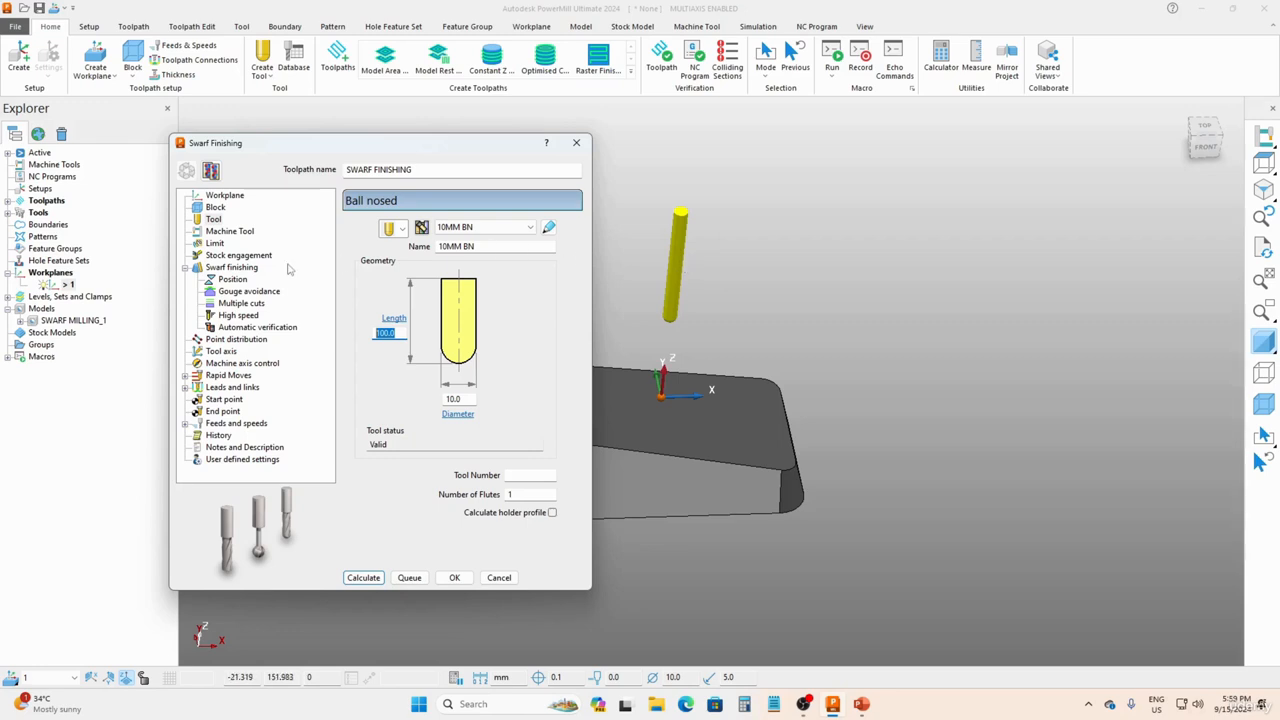
- In the swarf finishing drive curve settings, choose Outside as surface side and Along z-axis as average axis alignment
left_click(234, 268)
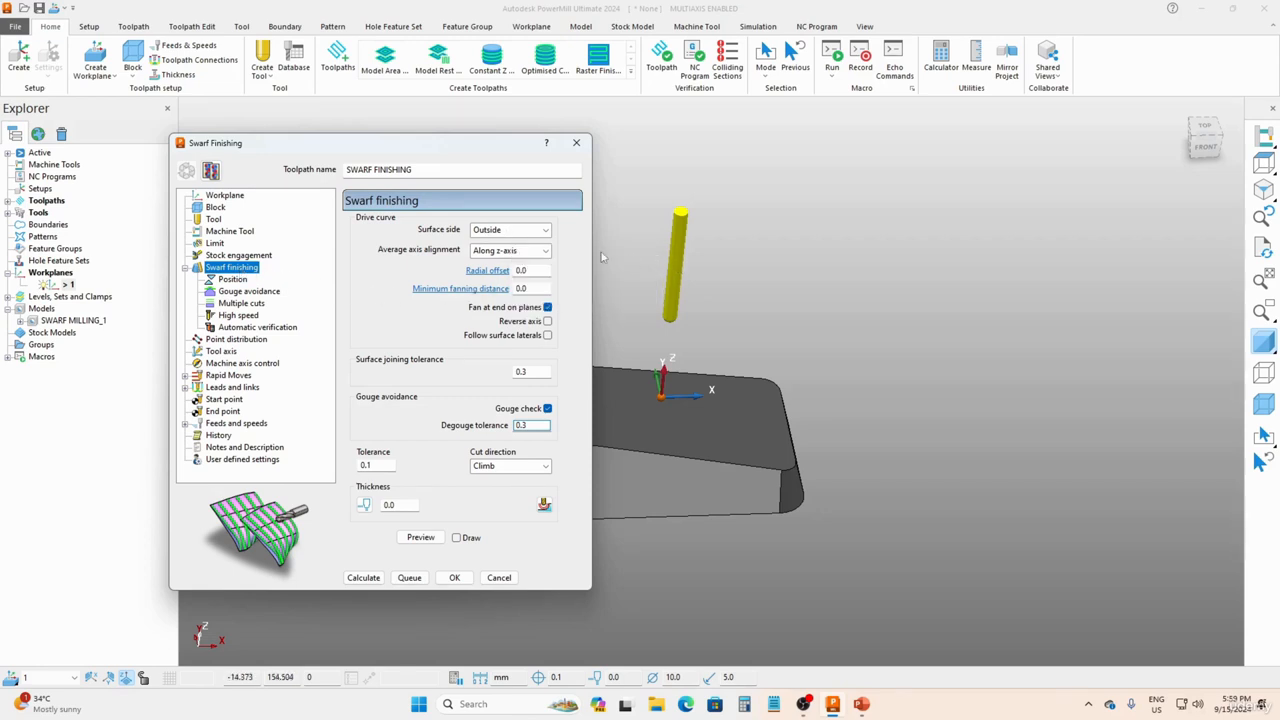
left_click(505, 232)
left_click(503, 232)
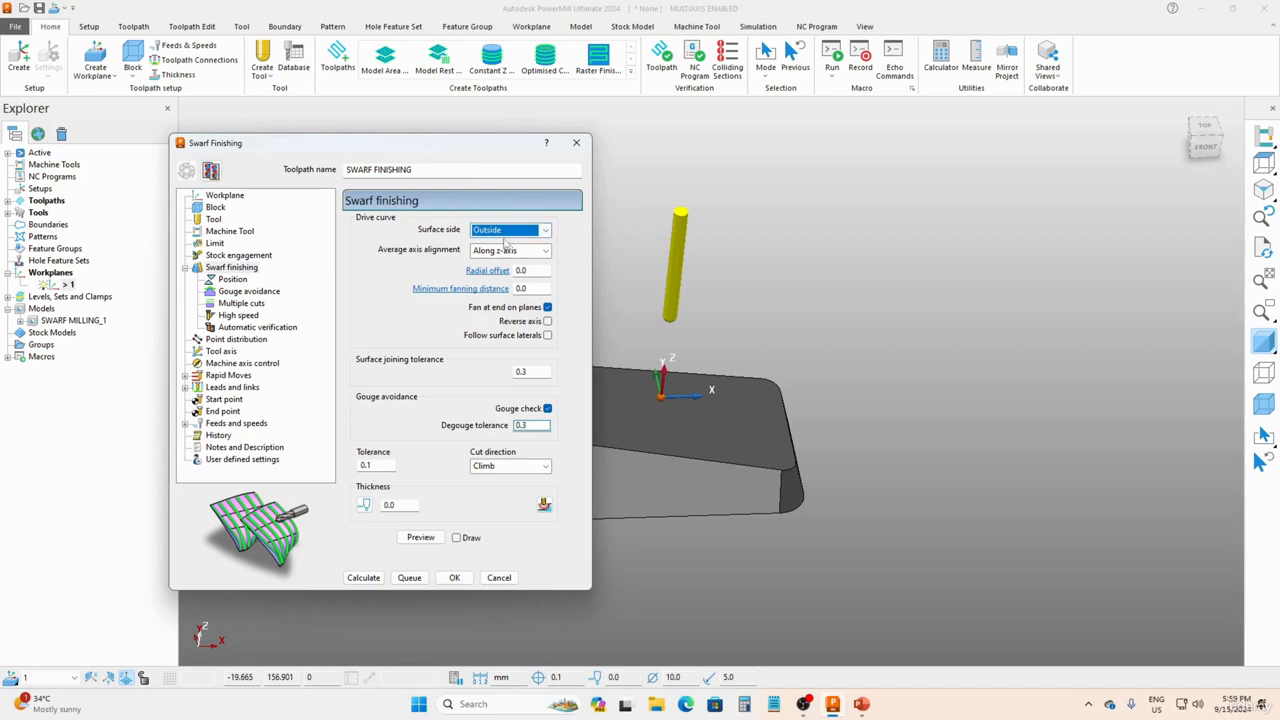
left_click(514, 251)
left_click(518, 262)
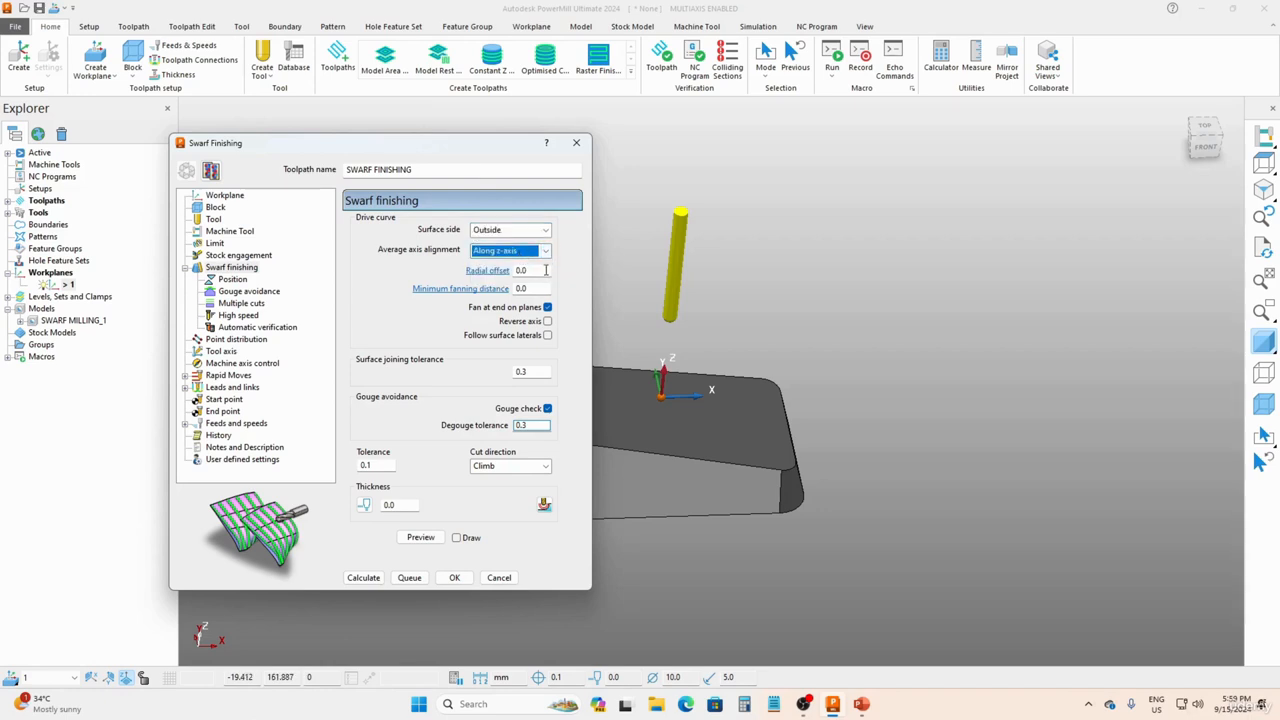
left_click(543, 270)
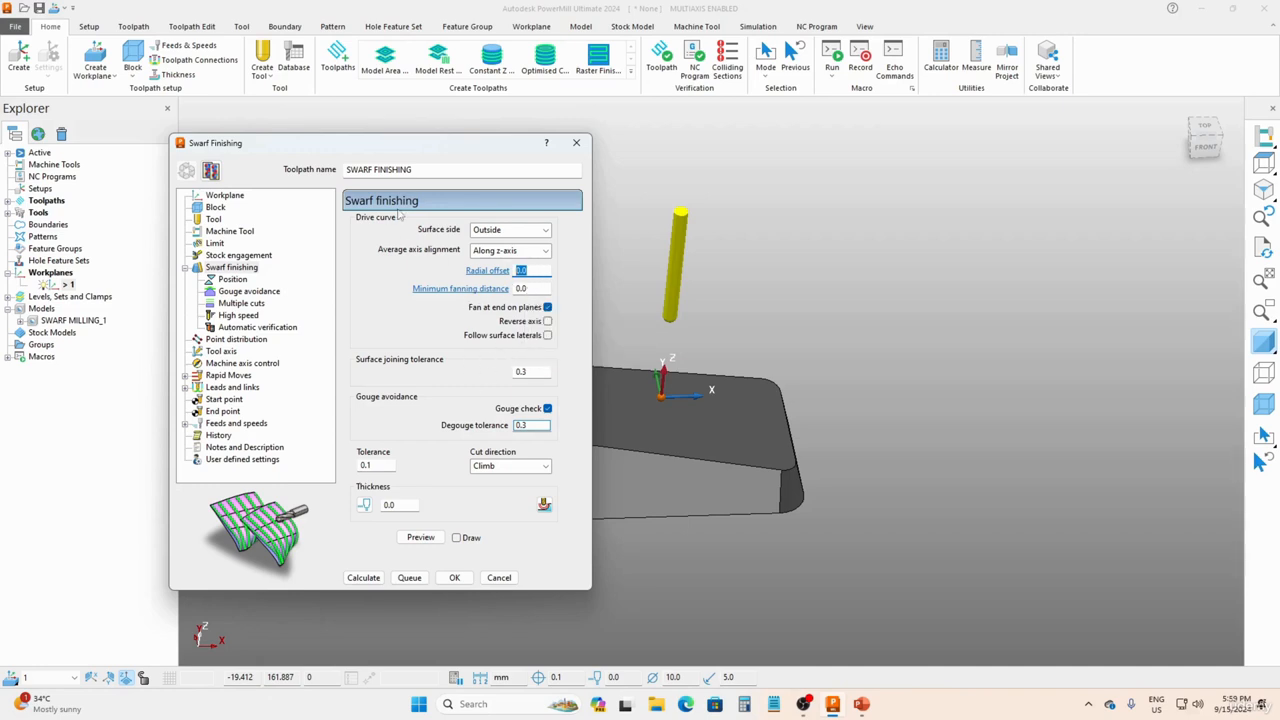
- Set the swarf finishing cut direction to Any and the tolerance to 0.01
left_click(482, 468)
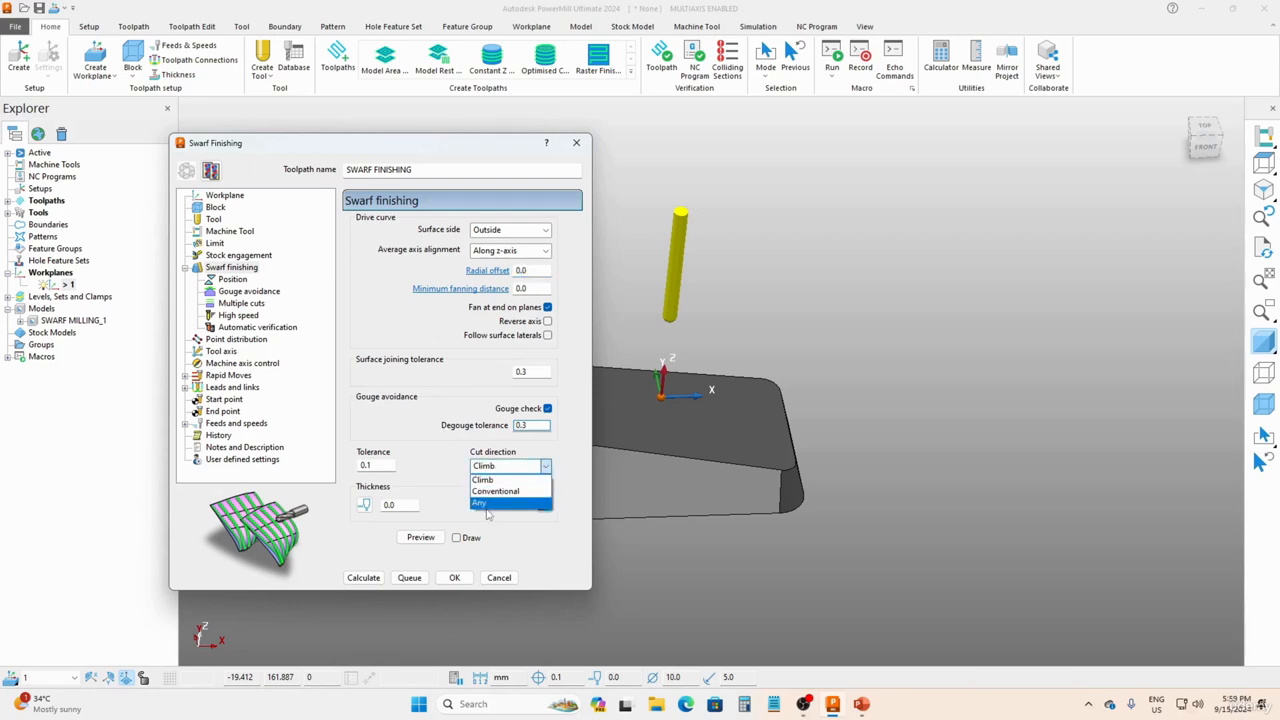
left_click(486, 503)
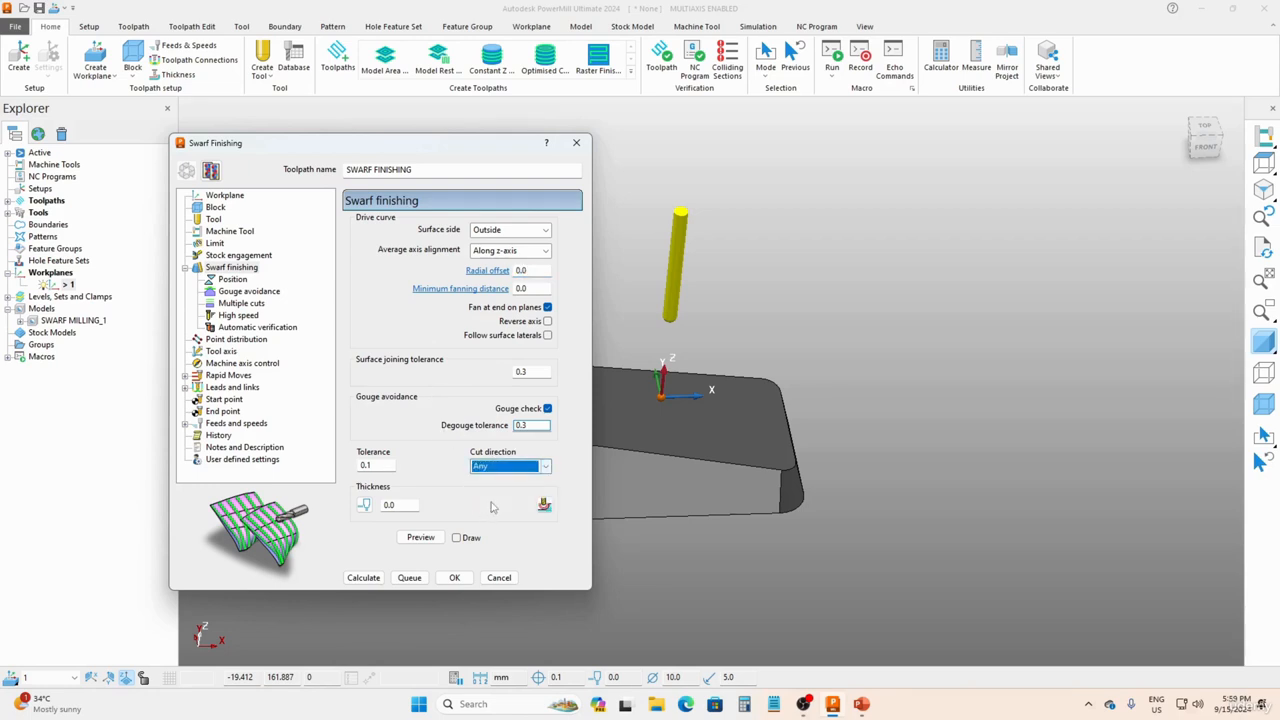
double_click(384, 465)
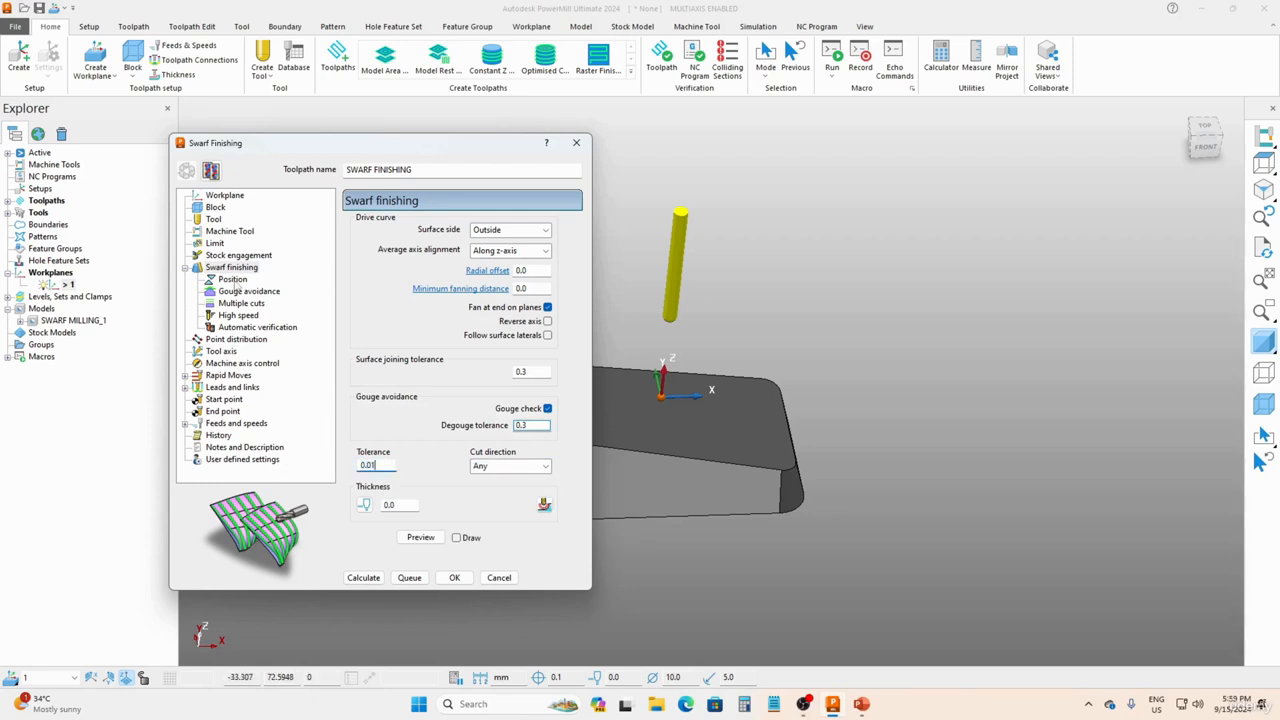
- Choose Bottom as the base position for the toolpath's lower limit
left_click(233, 280)
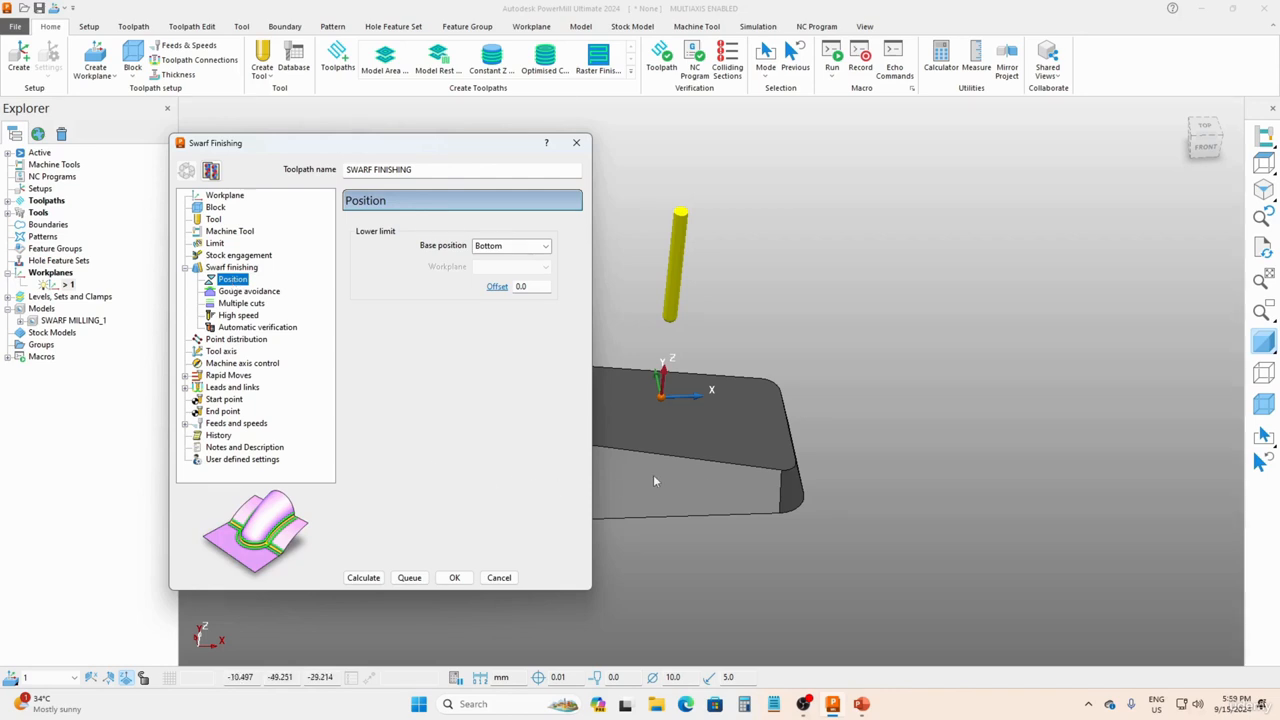
middle_click_drag(694, 483, 759, 427, "shift")
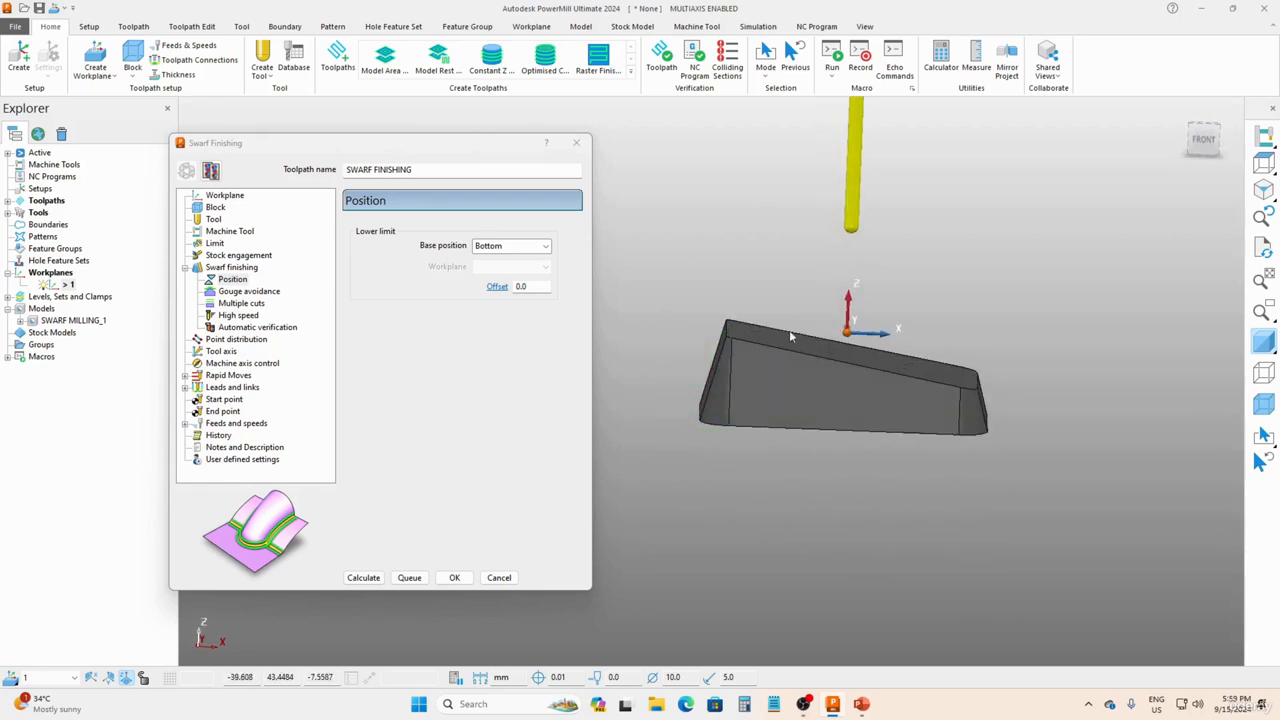
middle_click_drag(789, 330, 757, 386)
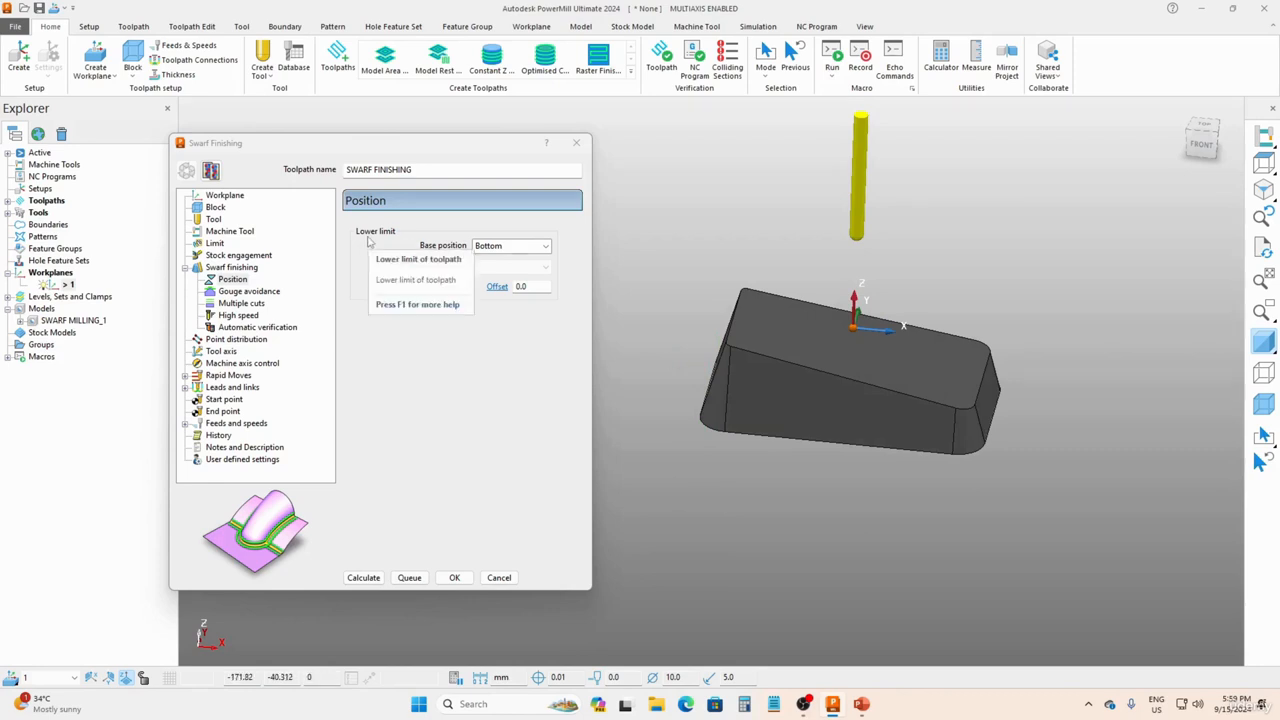
left_click(517, 247)
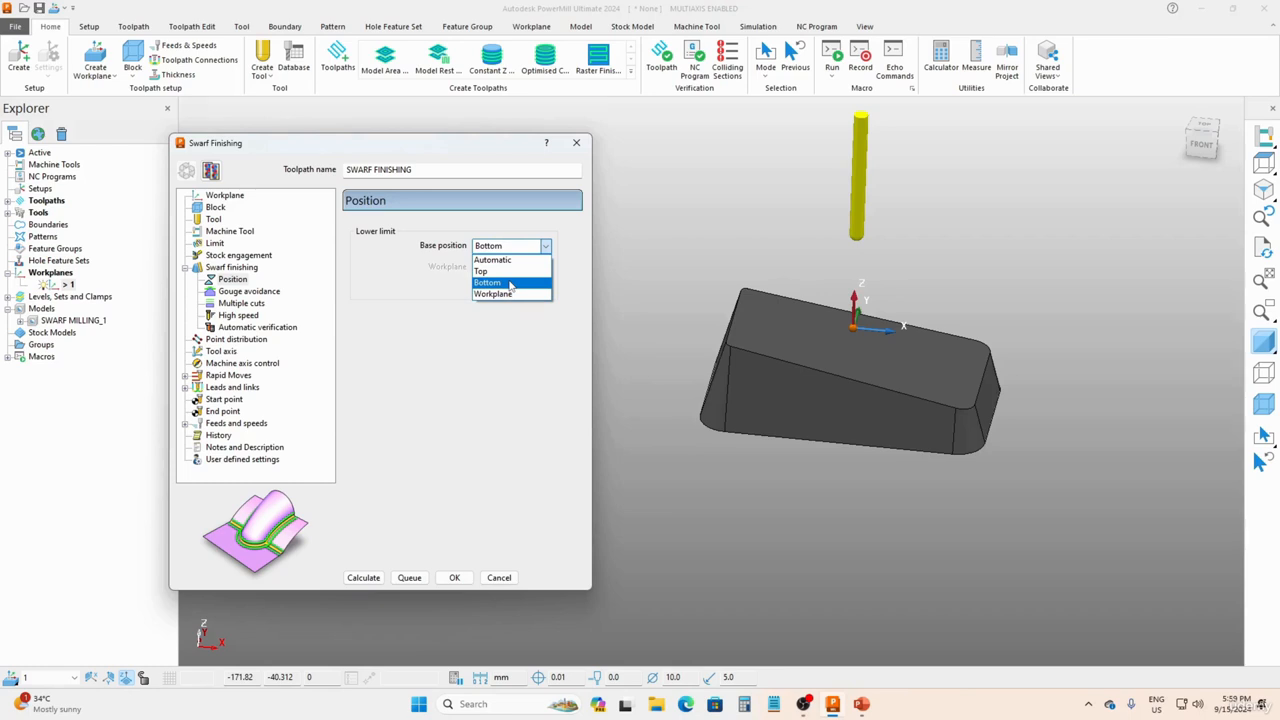
left_click(511, 284)
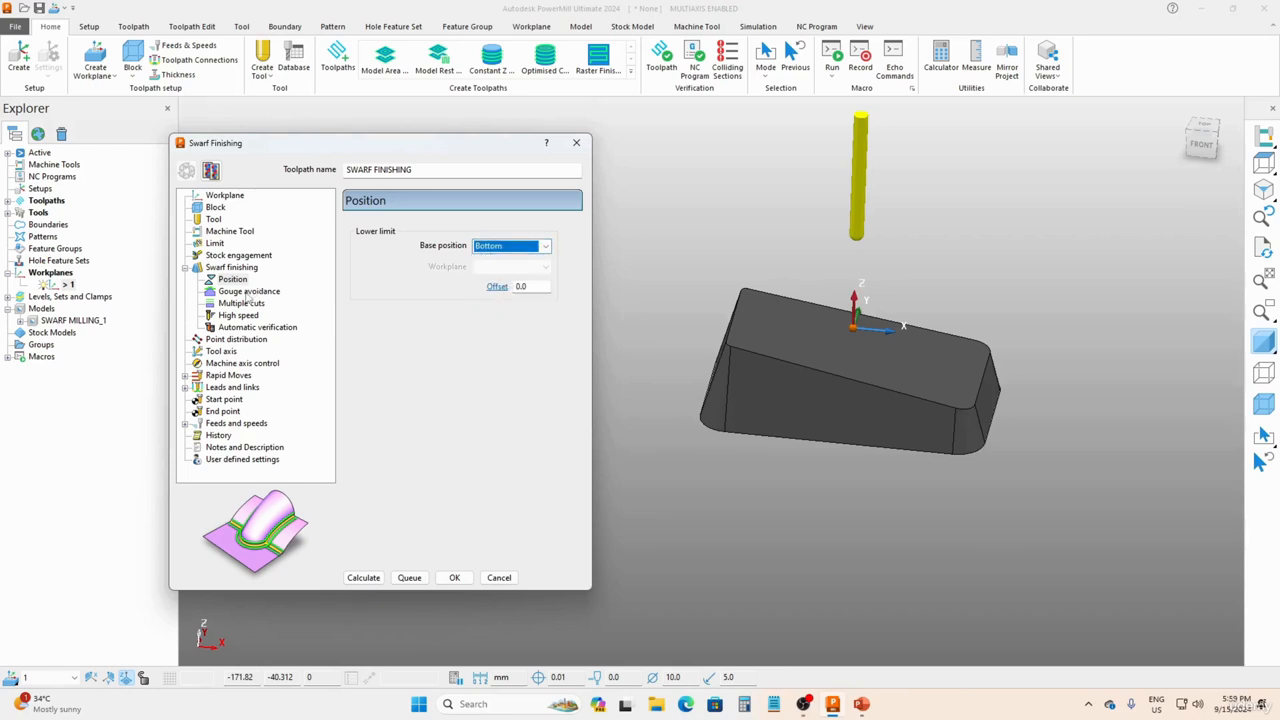
- For gouge avoidance, choose Top as the upper limit and keep the Trace strategy
left_click(248, 291)
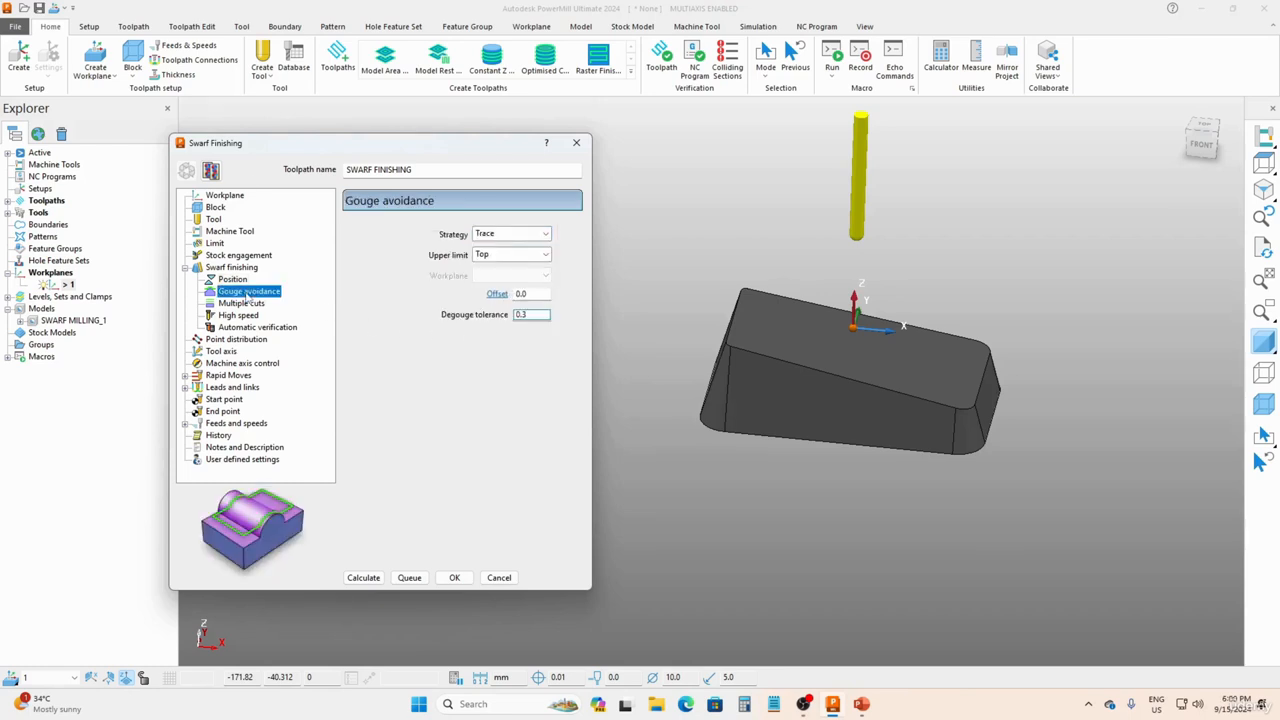
left_click(527, 257)
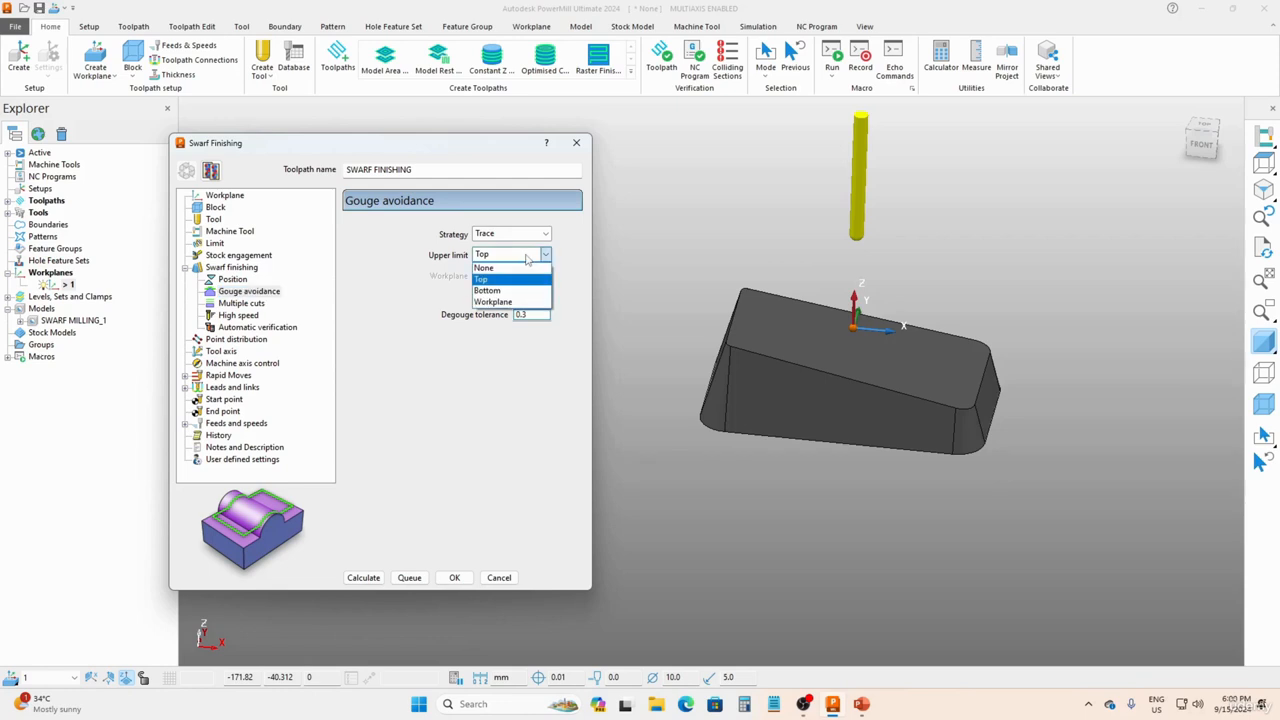
left_click(505, 279)
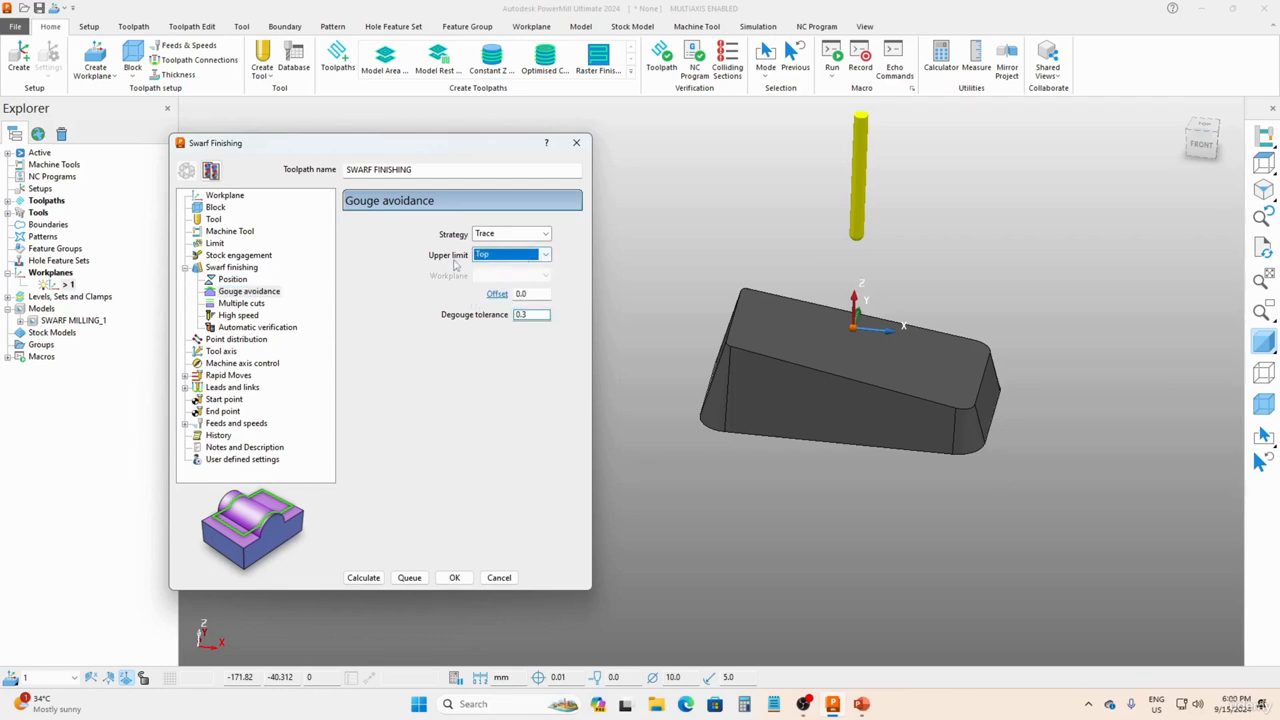
left_click(506, 237)
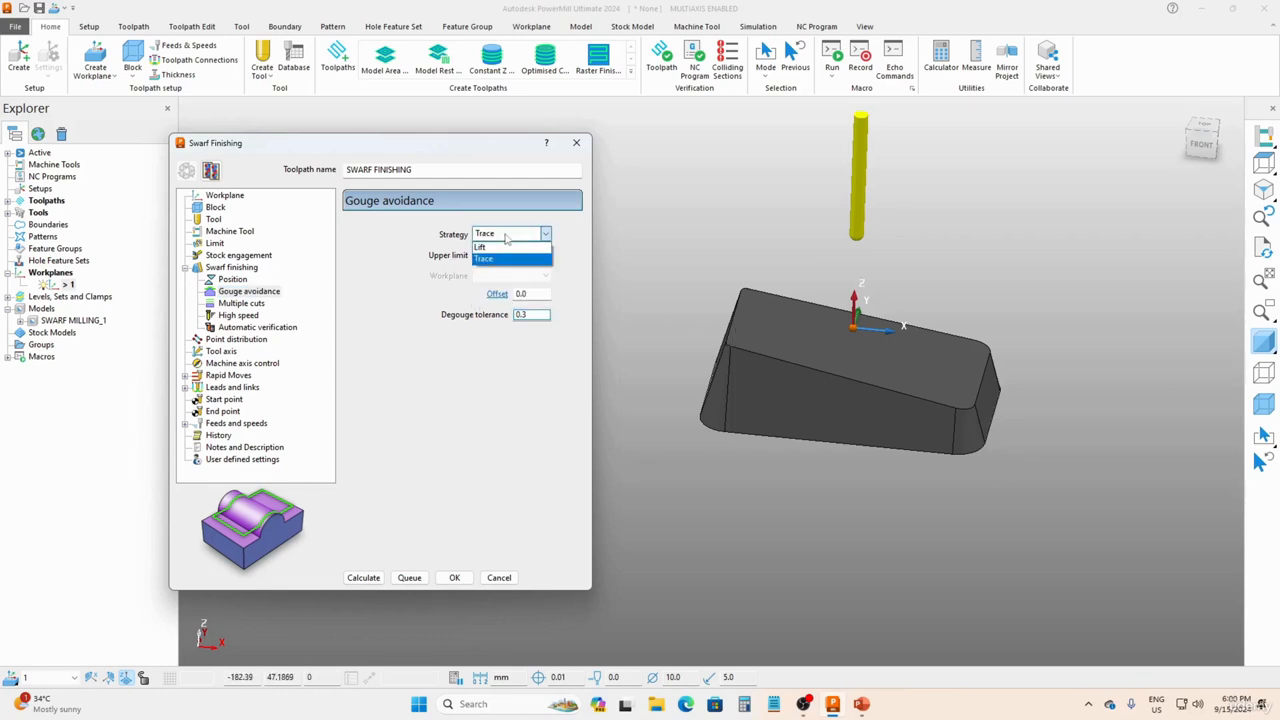
left_click(313, 293)
- Calculate the swarf finishing toolpath with multiple cuts in Merge mode and inspect its passes from all sides of the part
left_click(243, 303)
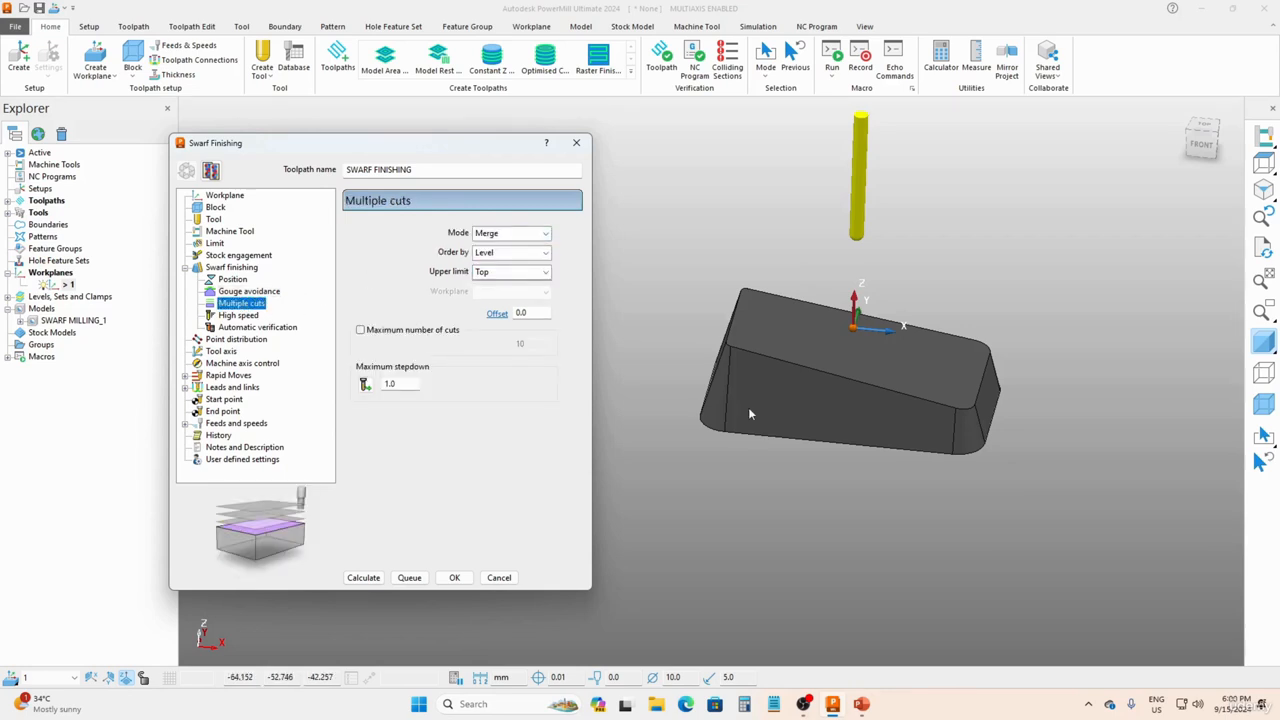
left_click(370, 580)
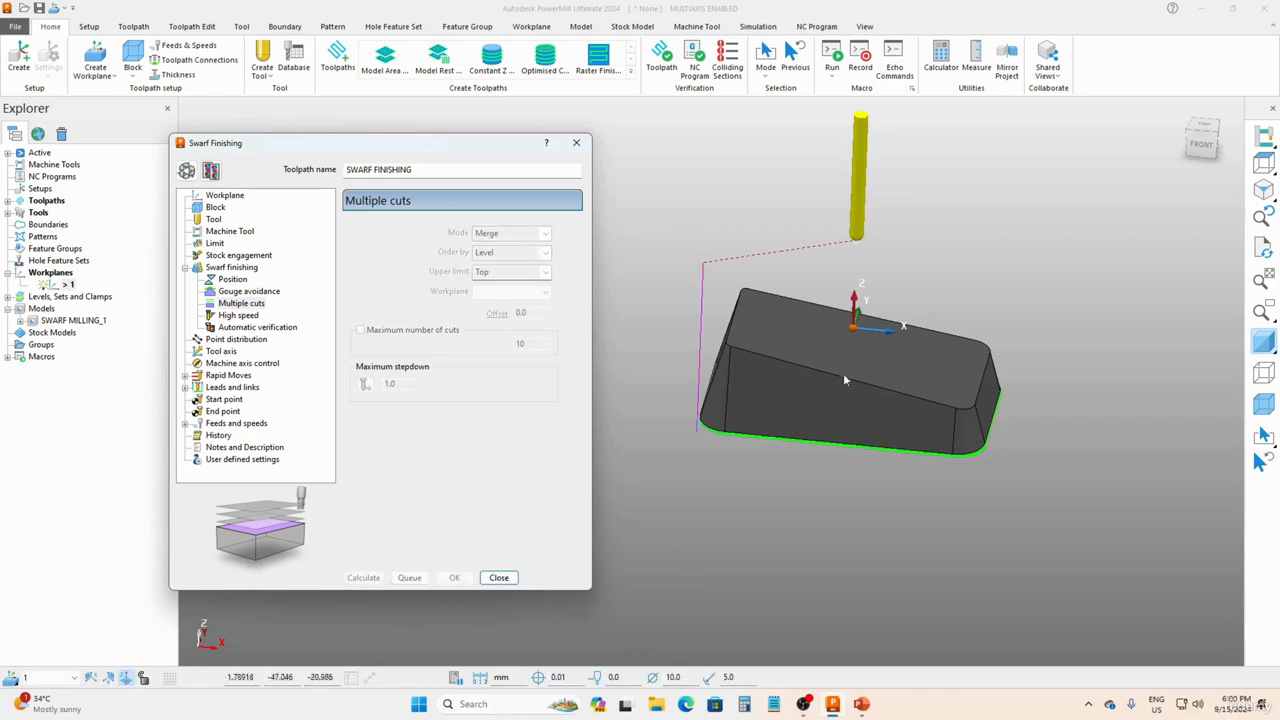
middle_click_drag(843, 373, 870, 268)
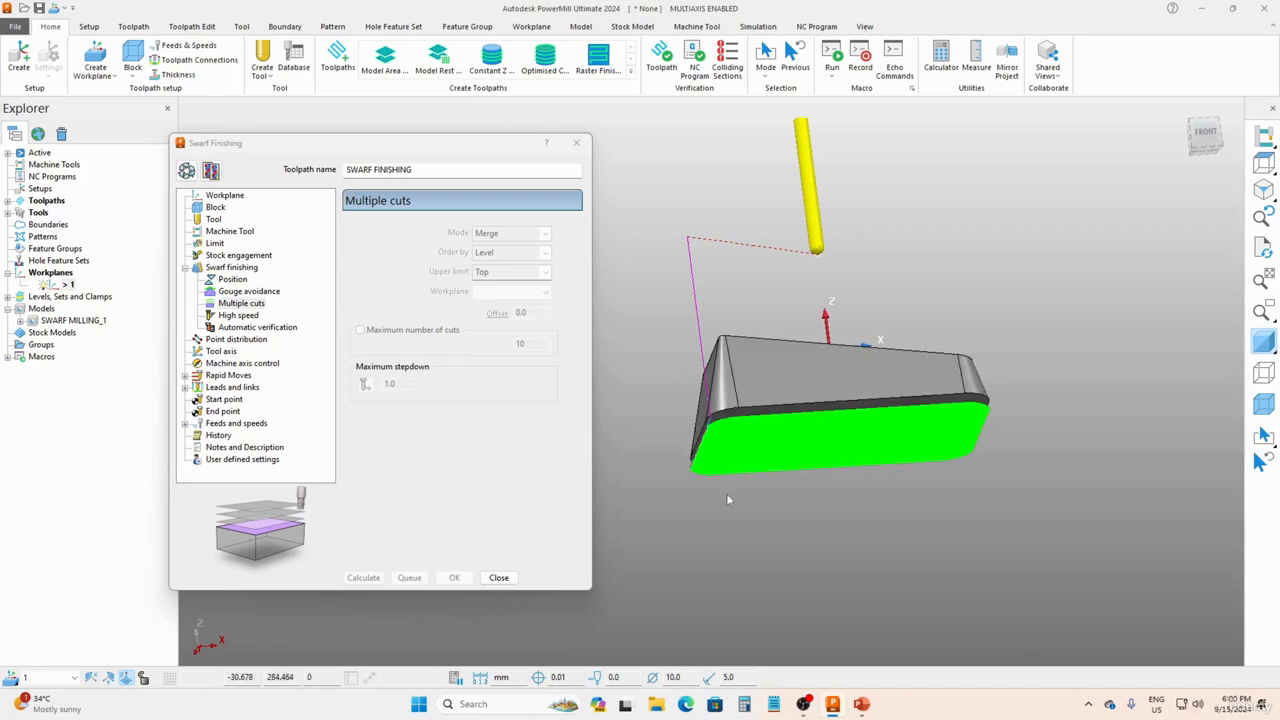
middle_click_drag(809, 374, 790, 465)
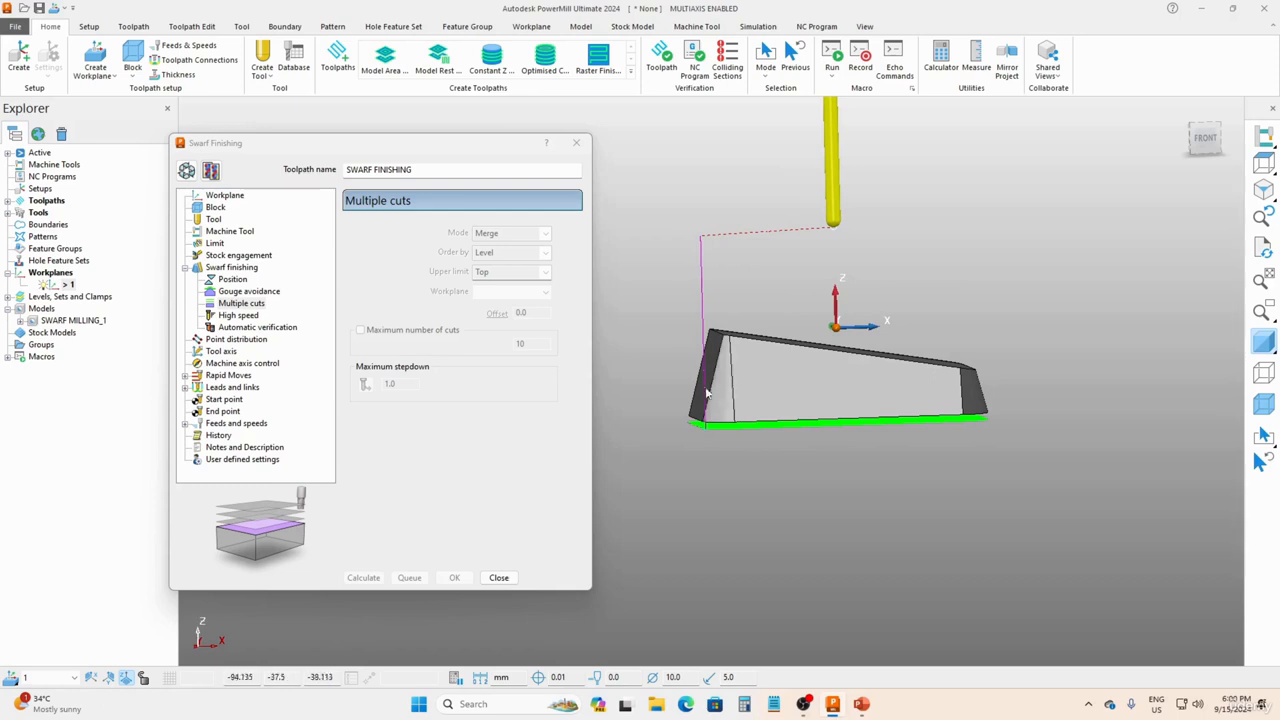
middle_click_drag(960, 500, 957, 329)
middle_click_drag(752, 412, 943, 515, "shift")
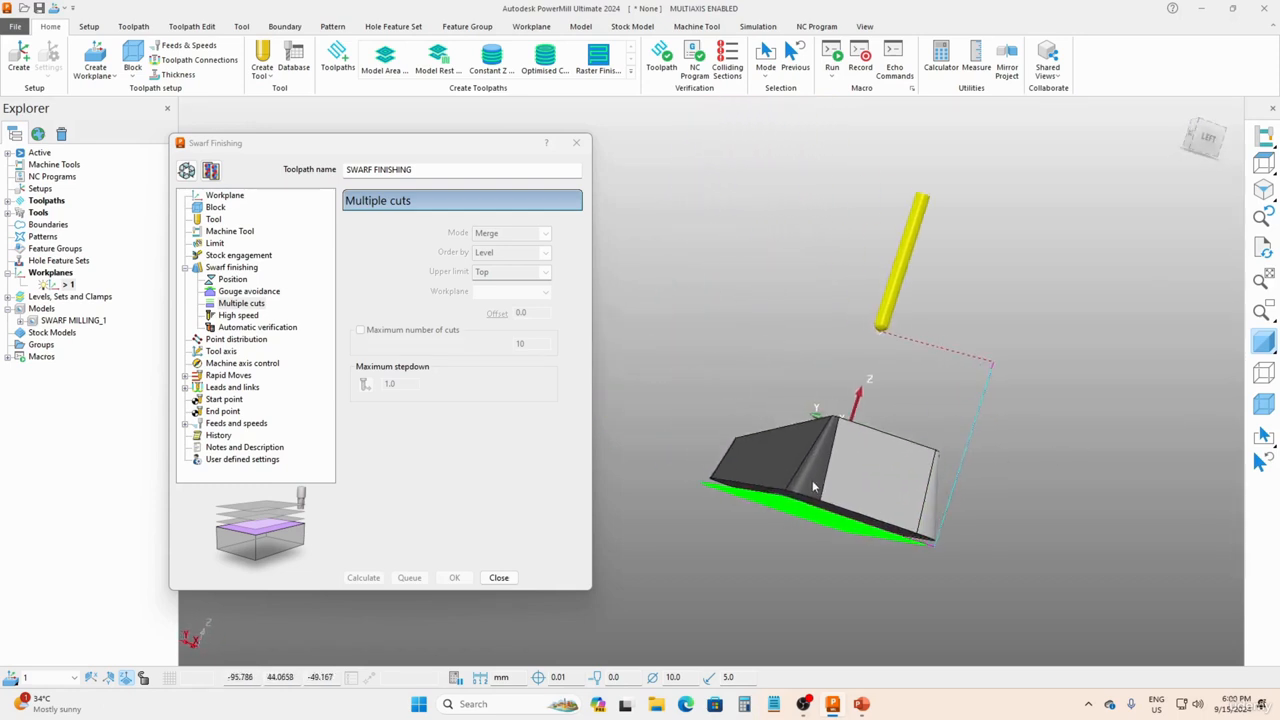
middle_click_drag(764, 458, 772, 298)
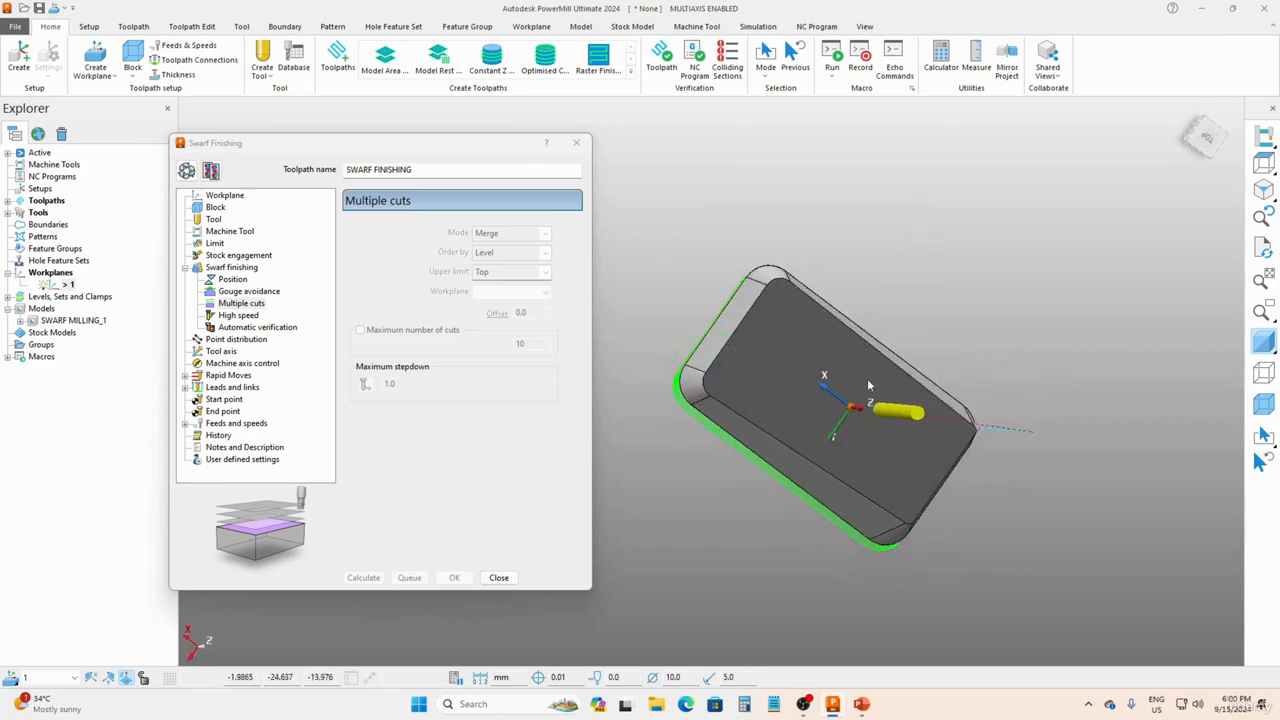
middle_click_drag(868, 385, 760, 430)
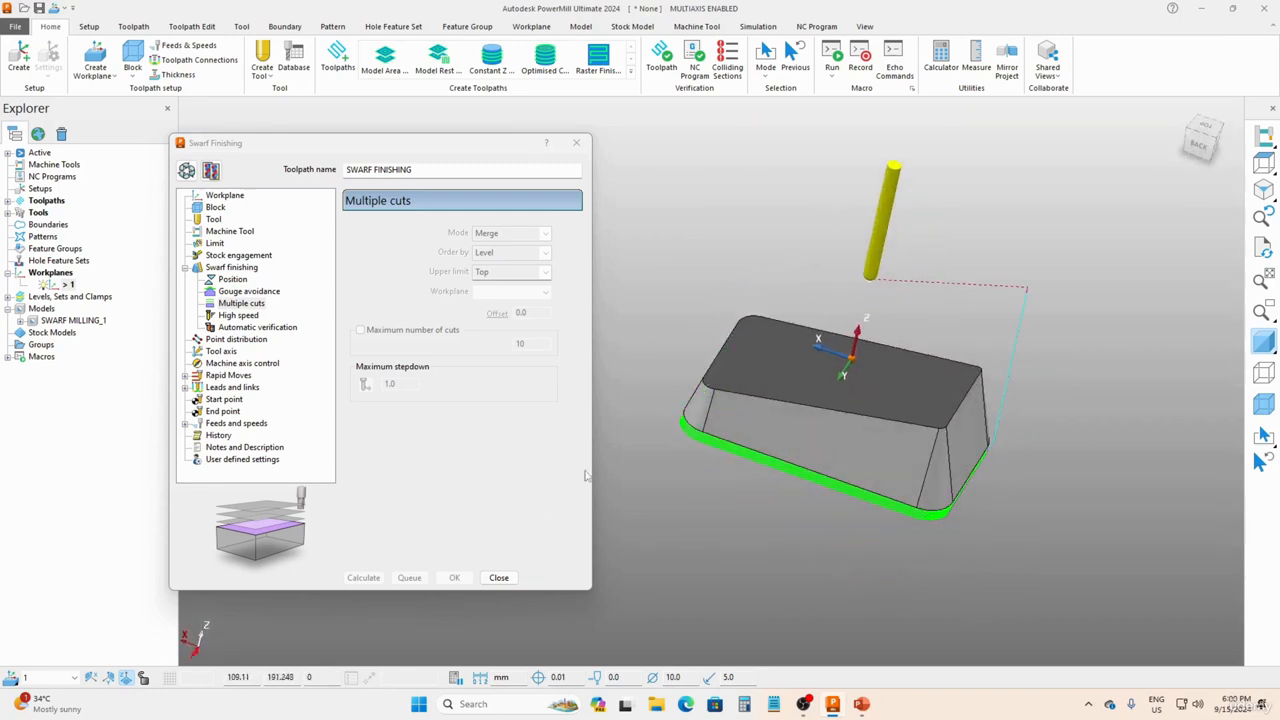
- Recalculate the swarf finishing toolpath in Merge mode and examine the passes along the part's side walls
left_click(204, 173)
left_click(363, 577)
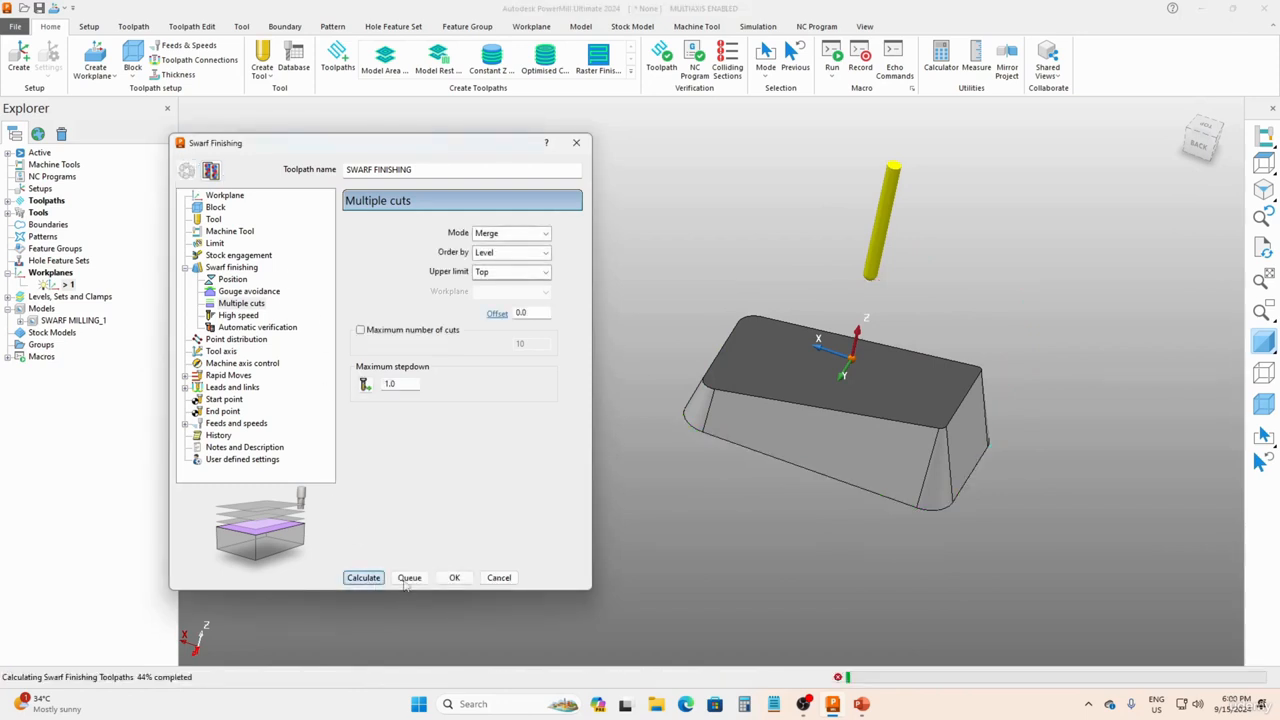
middle_click_drag(722, 524, 853, 382)
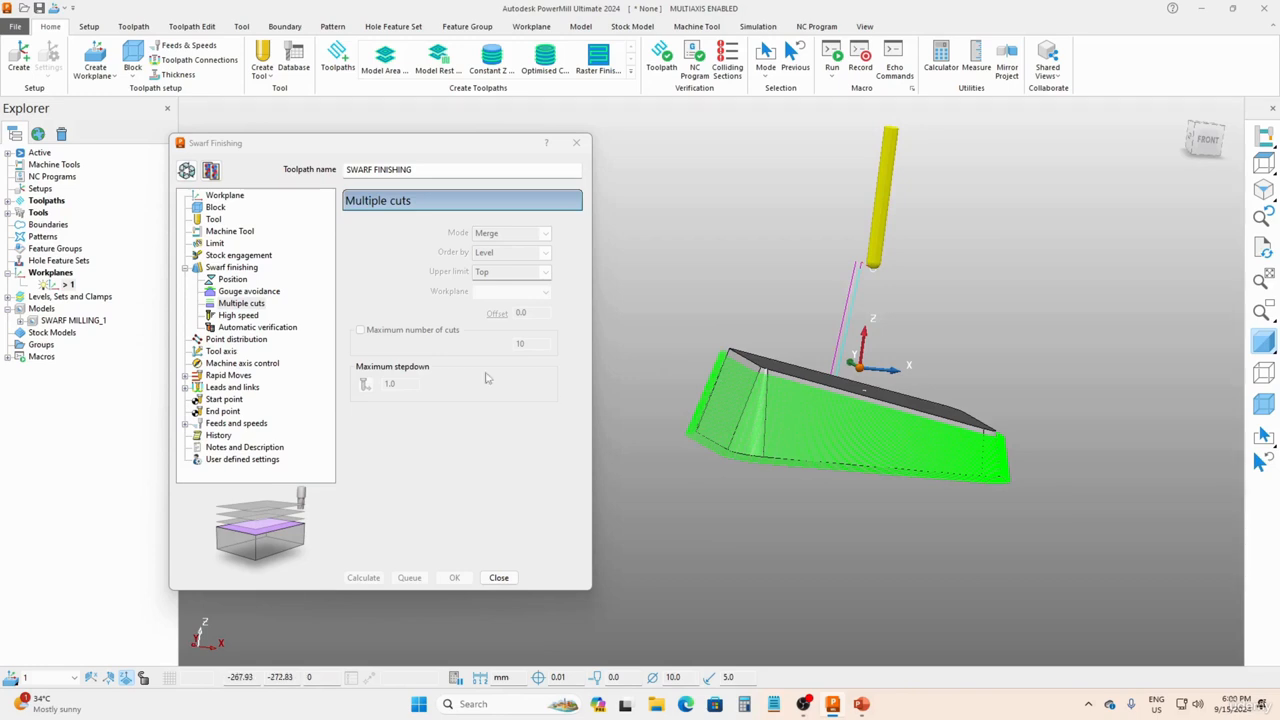
- Make the toolpath editable, set the multiple cuts mode to Off, and recalculate it to examine the result
left_click(249, 306)
left_click(187, 170)
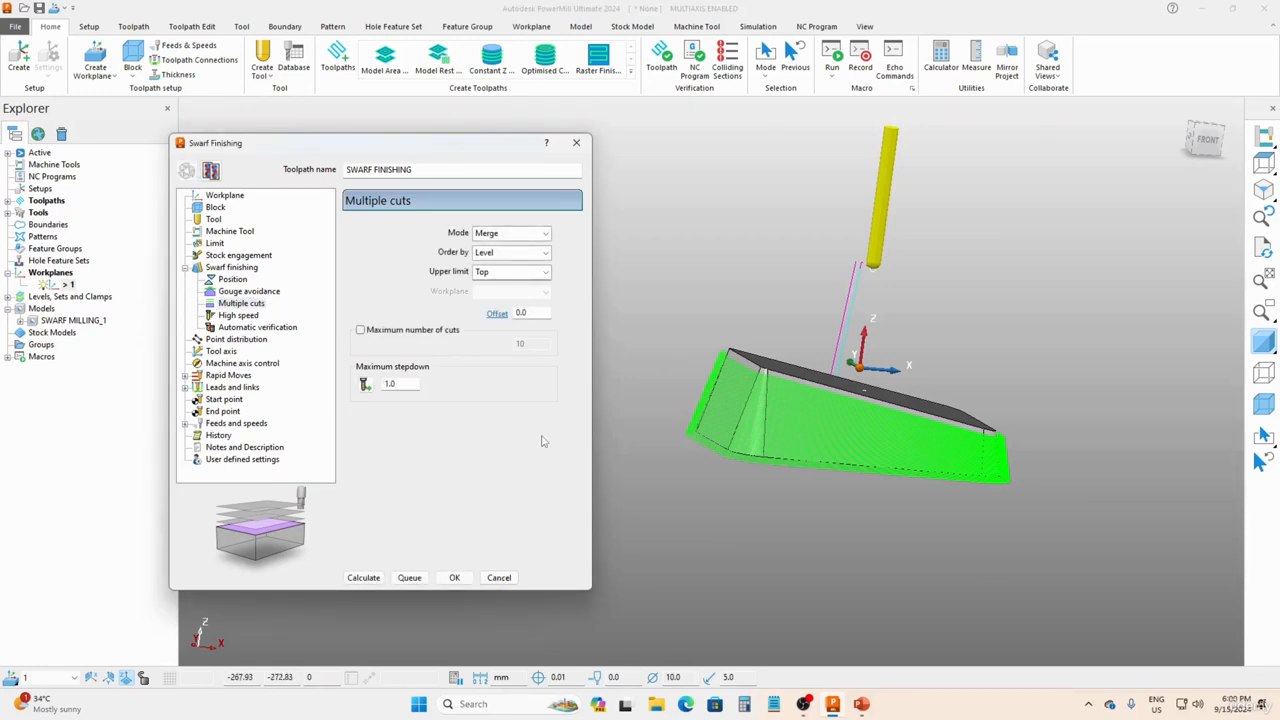
left_click(507, 235)
left_click(497, 247)
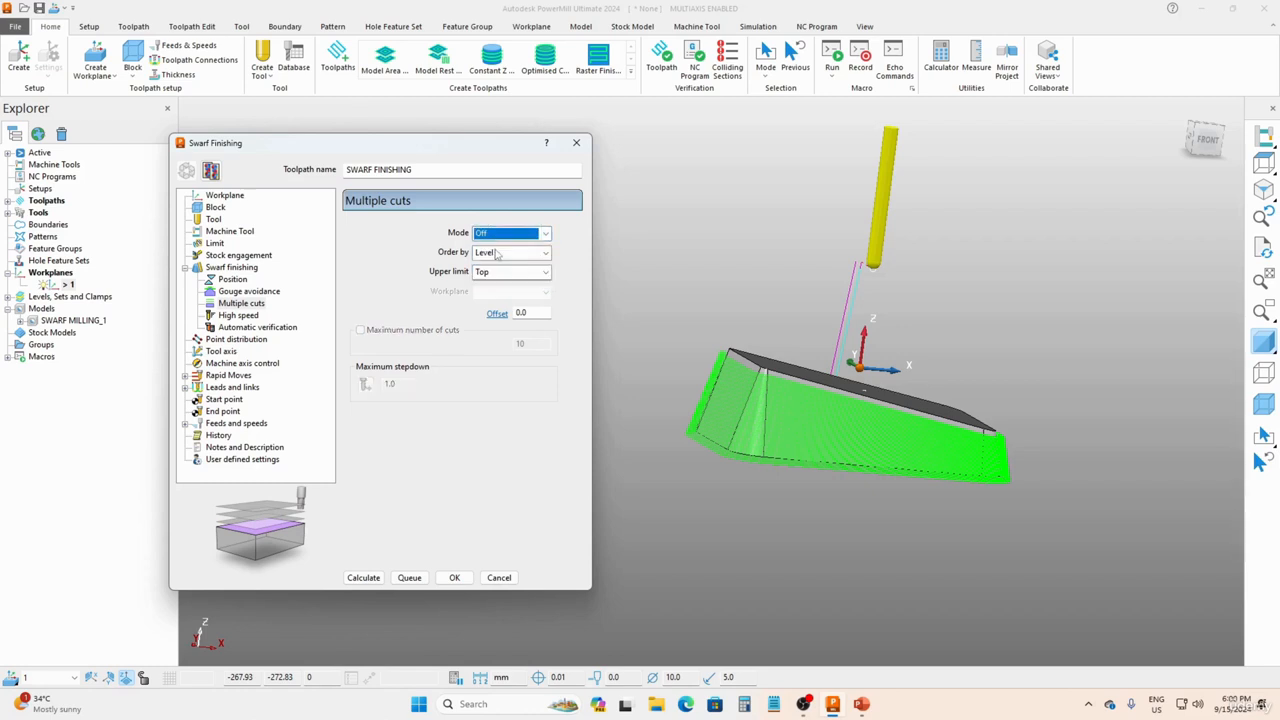
left_click(363, 577)
middle_click_drag(803, 449, 756, 506)
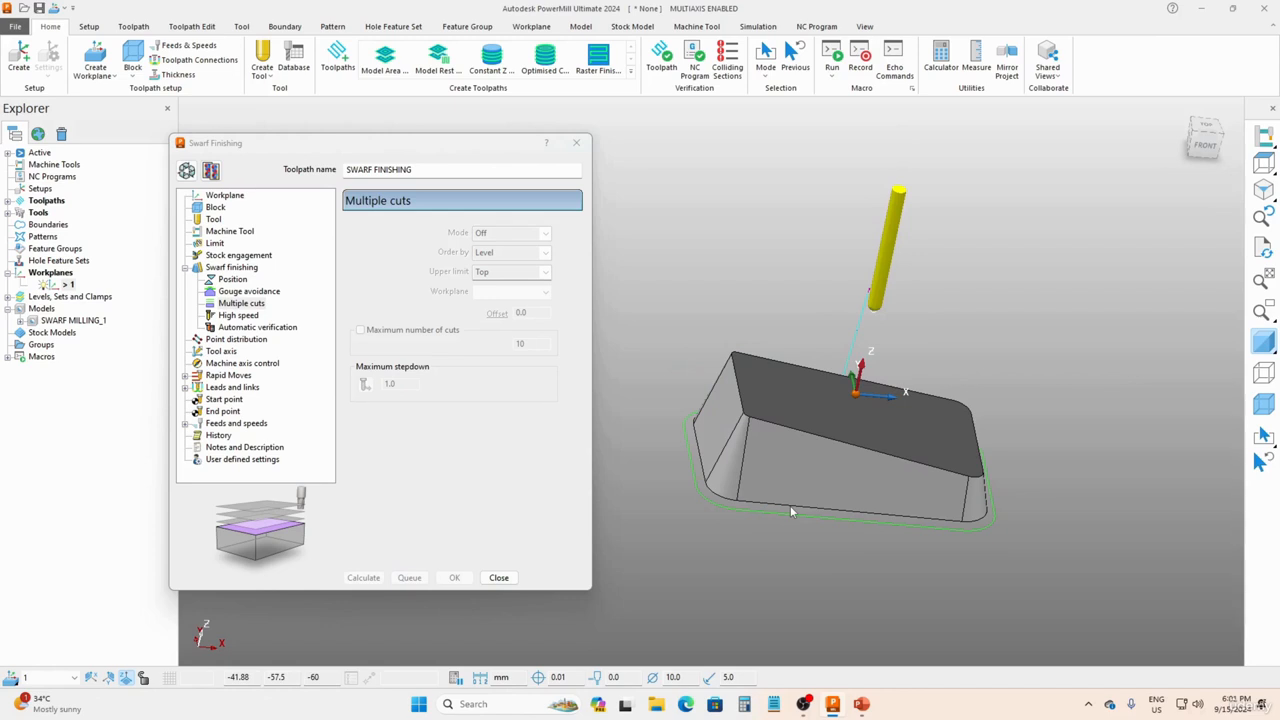
- Reopen the toolpath settings and set multiple cuts to Offset up, ordered by Level, with upper limit Top and maximum stepdown 1.0
left_click(186, 170)
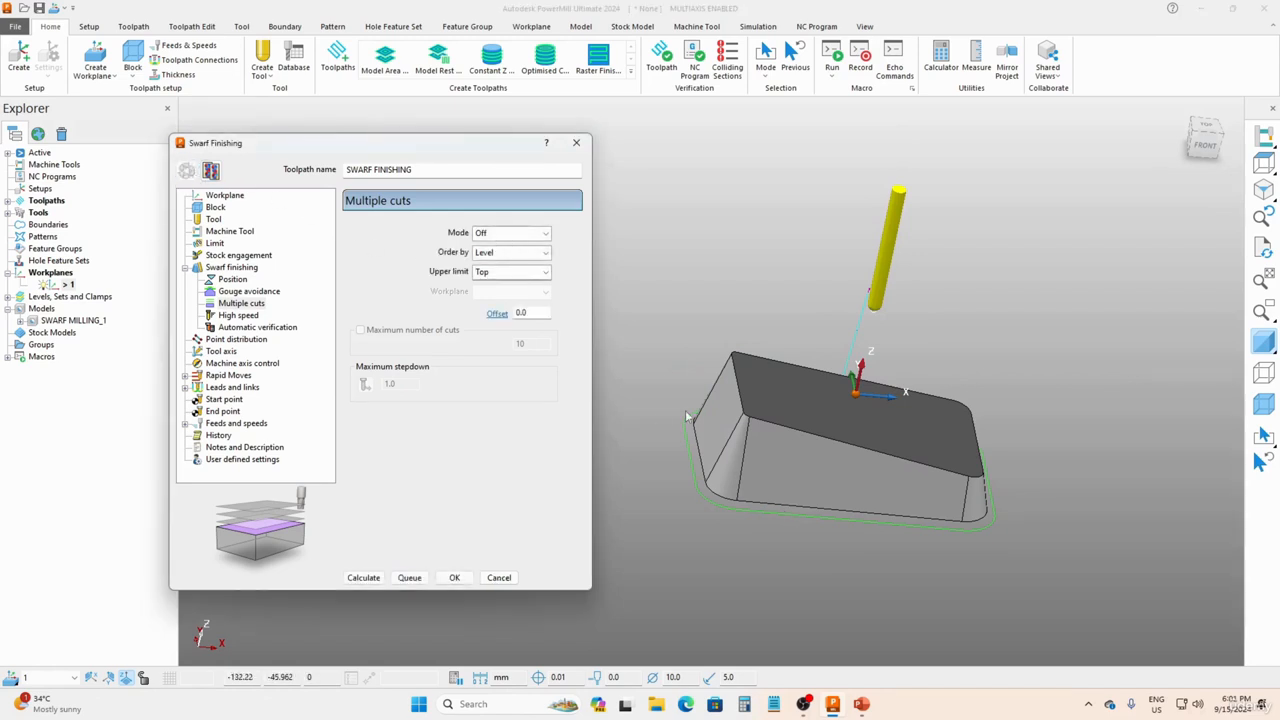
left_click(488, 234)
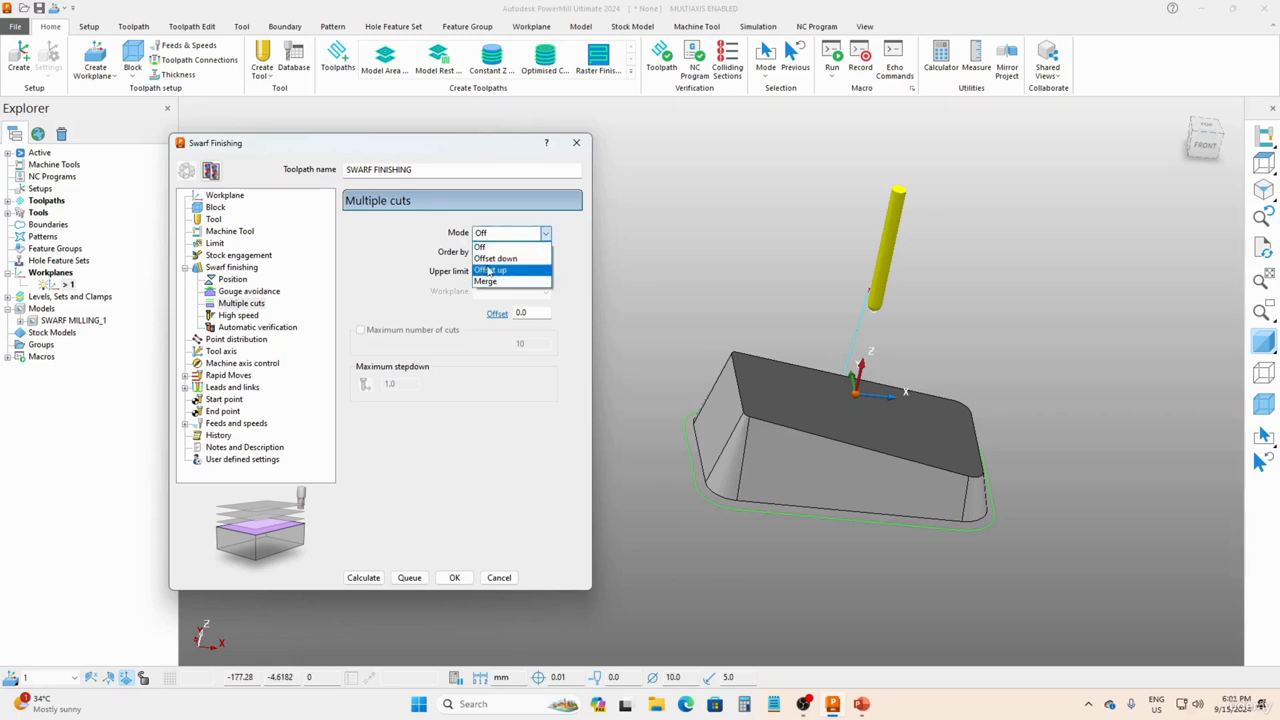
left_click(488, 270)
left_click(500, 253)
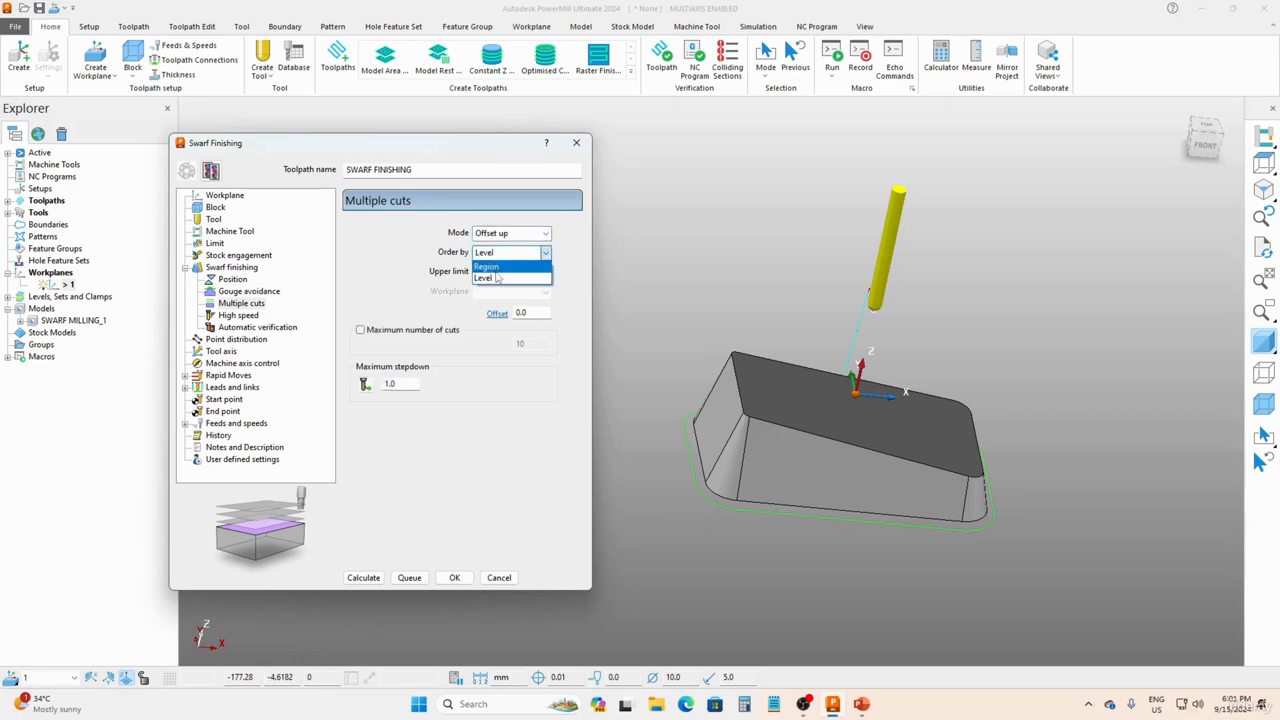
left_click(498, 256)
left_click(486, 274)
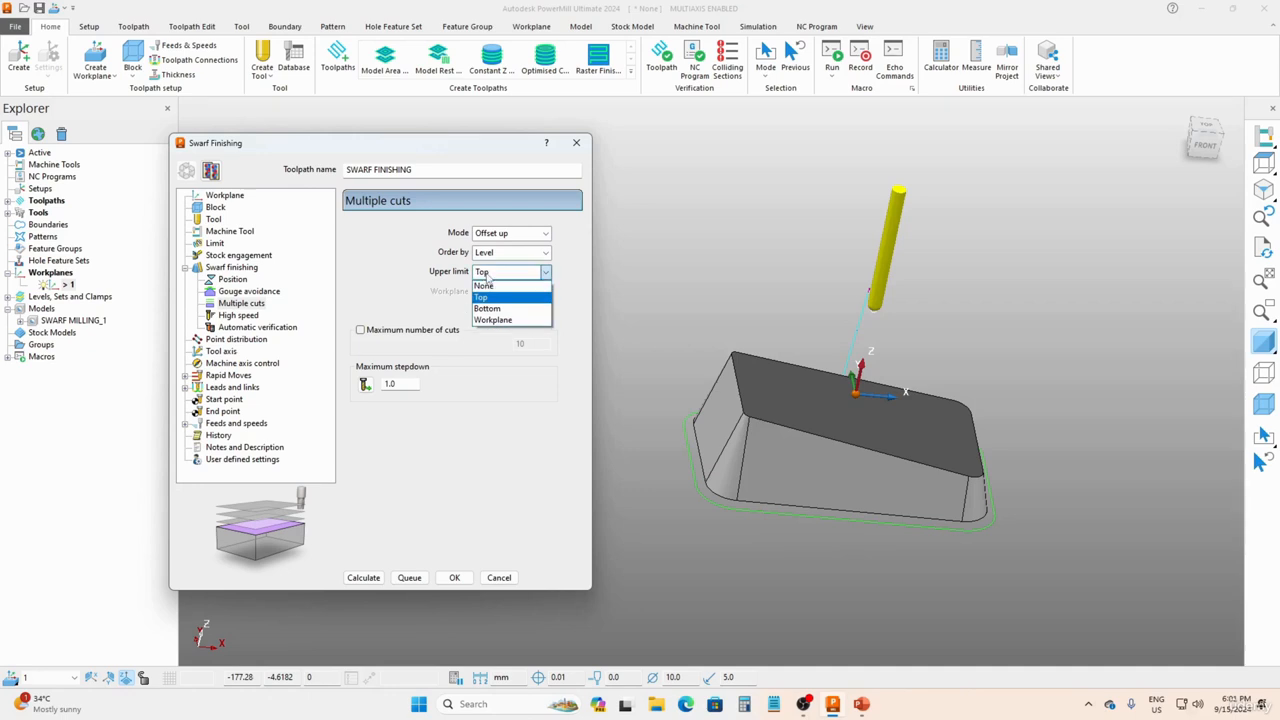
left_click(458, 280)
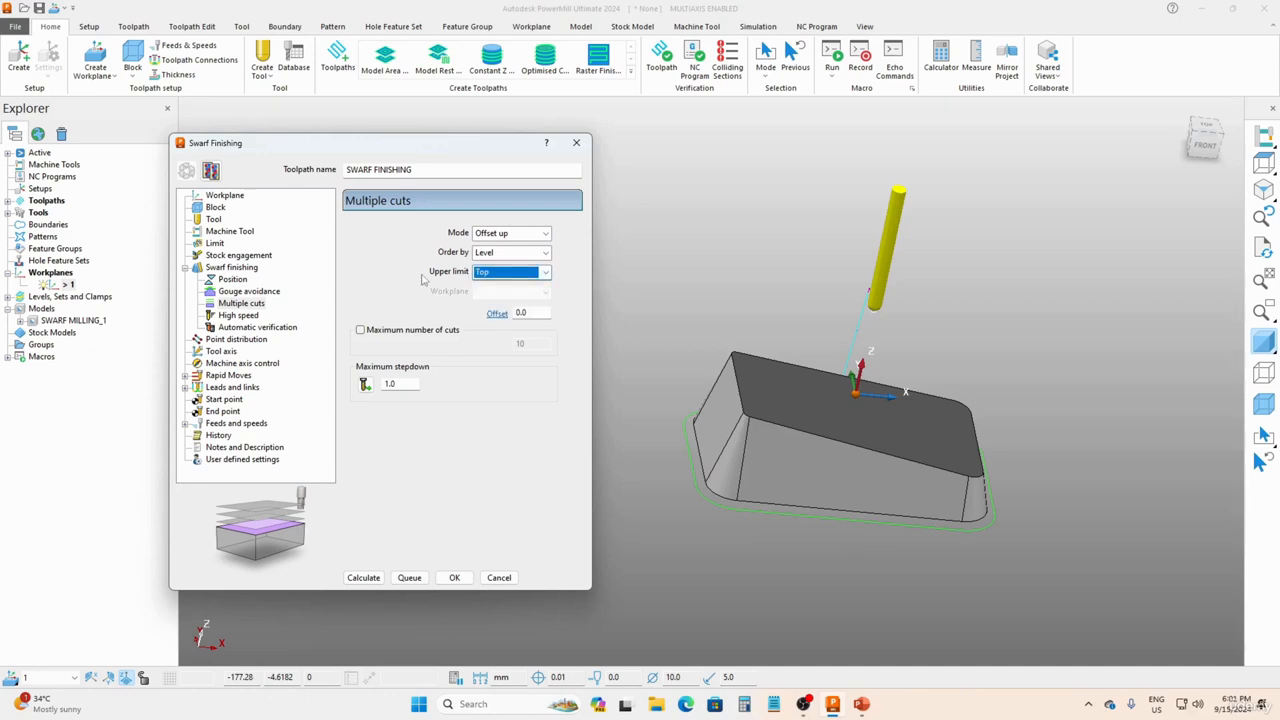
left_click_drag(404, 384, 381, 397)
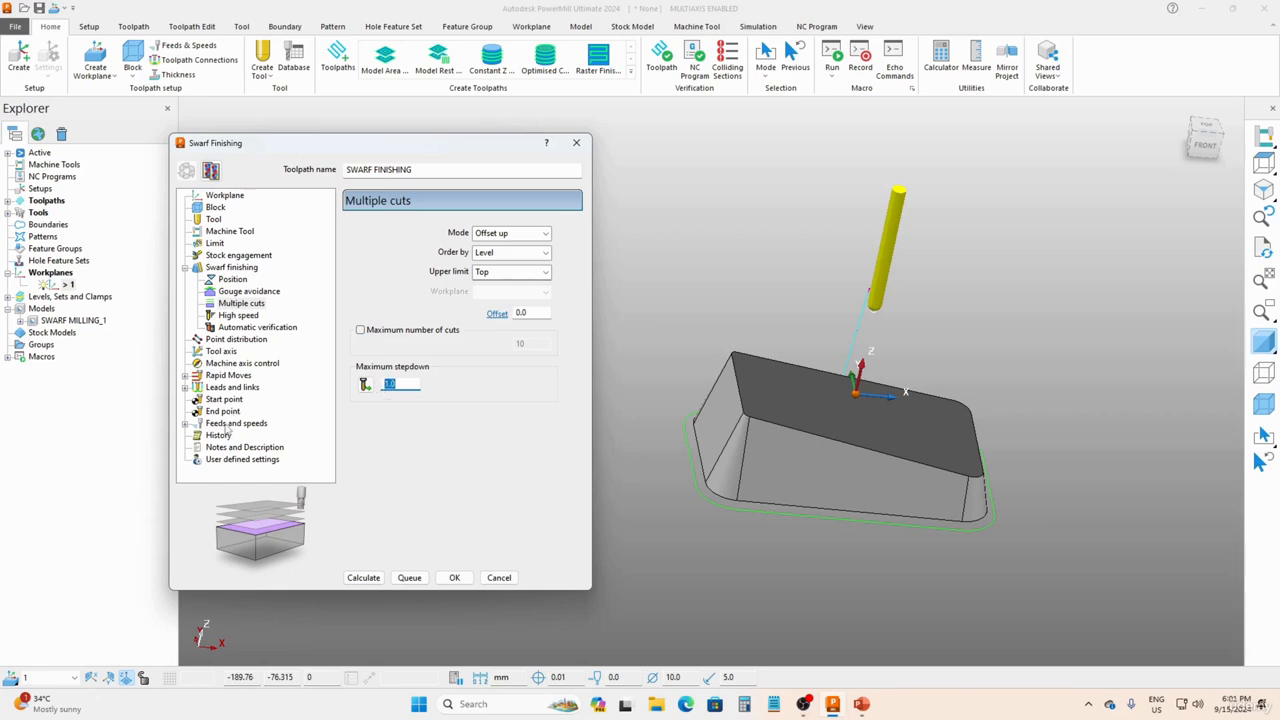
- In the feeds and speeds settings, set the spindle speed to 15000 rpm and the coolant to Standard
left_click(232, 423)
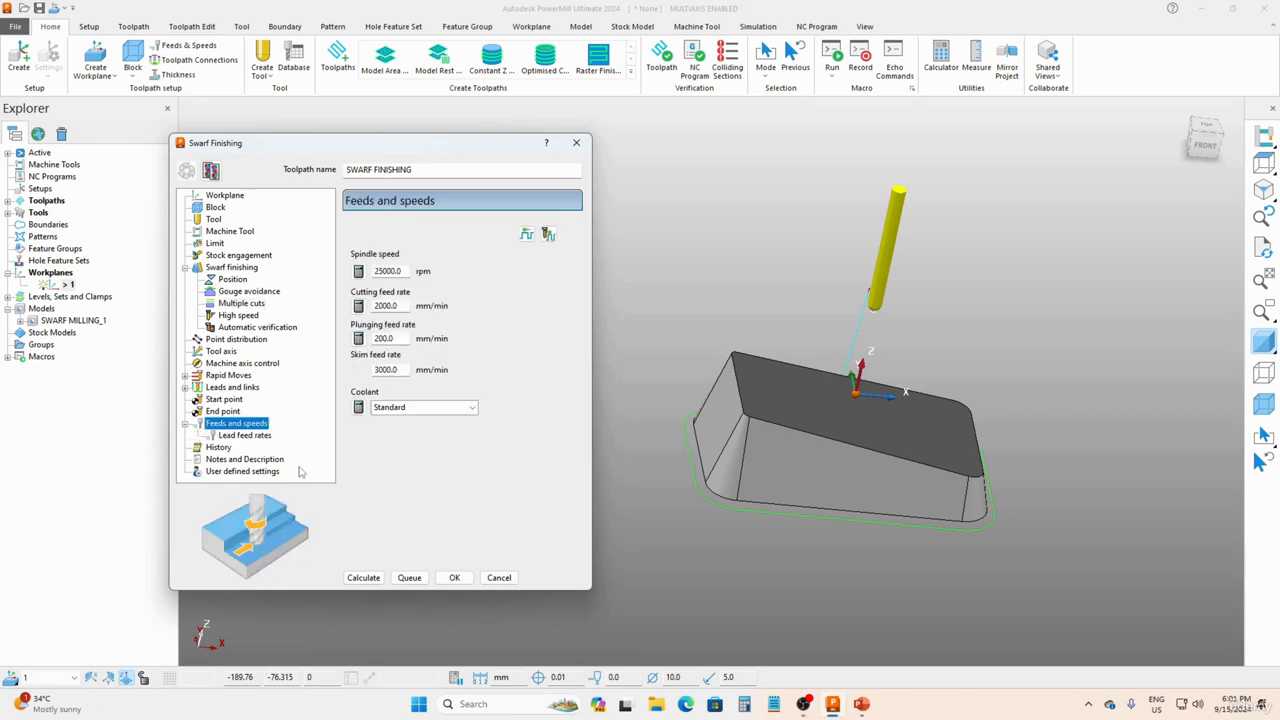
double_click(400, 271)
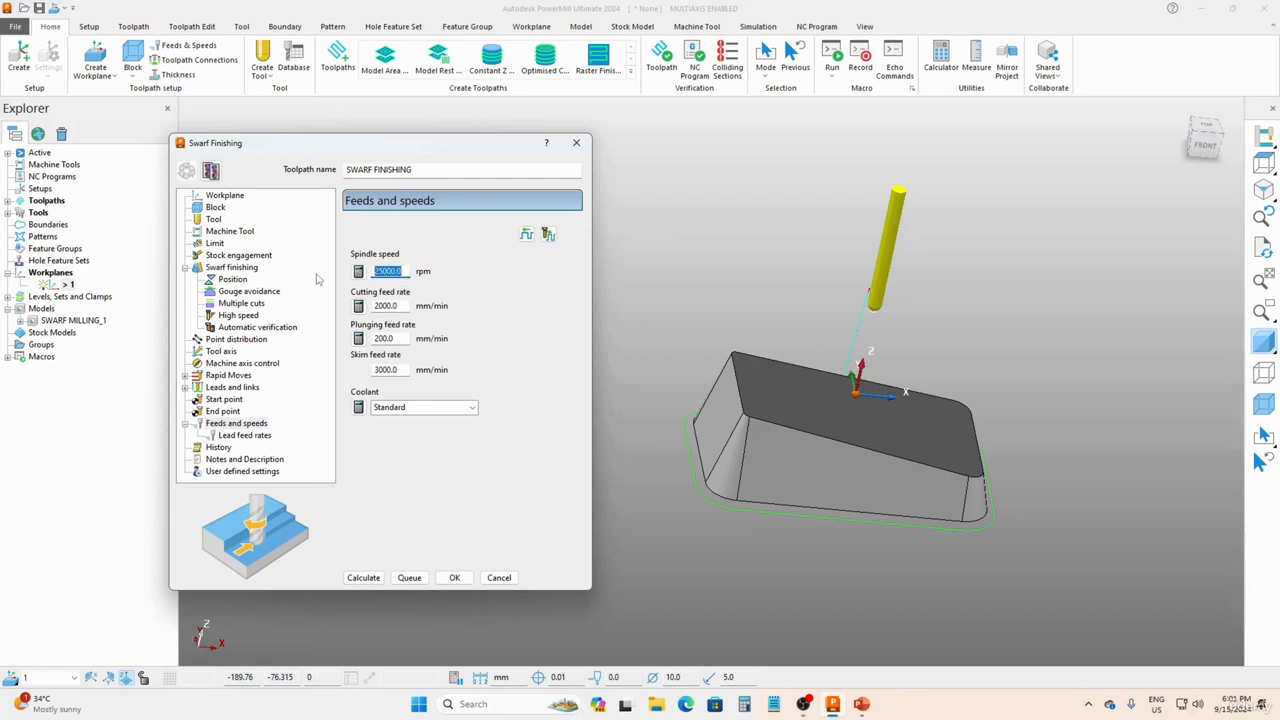
type("1")
left_click(402, 411)
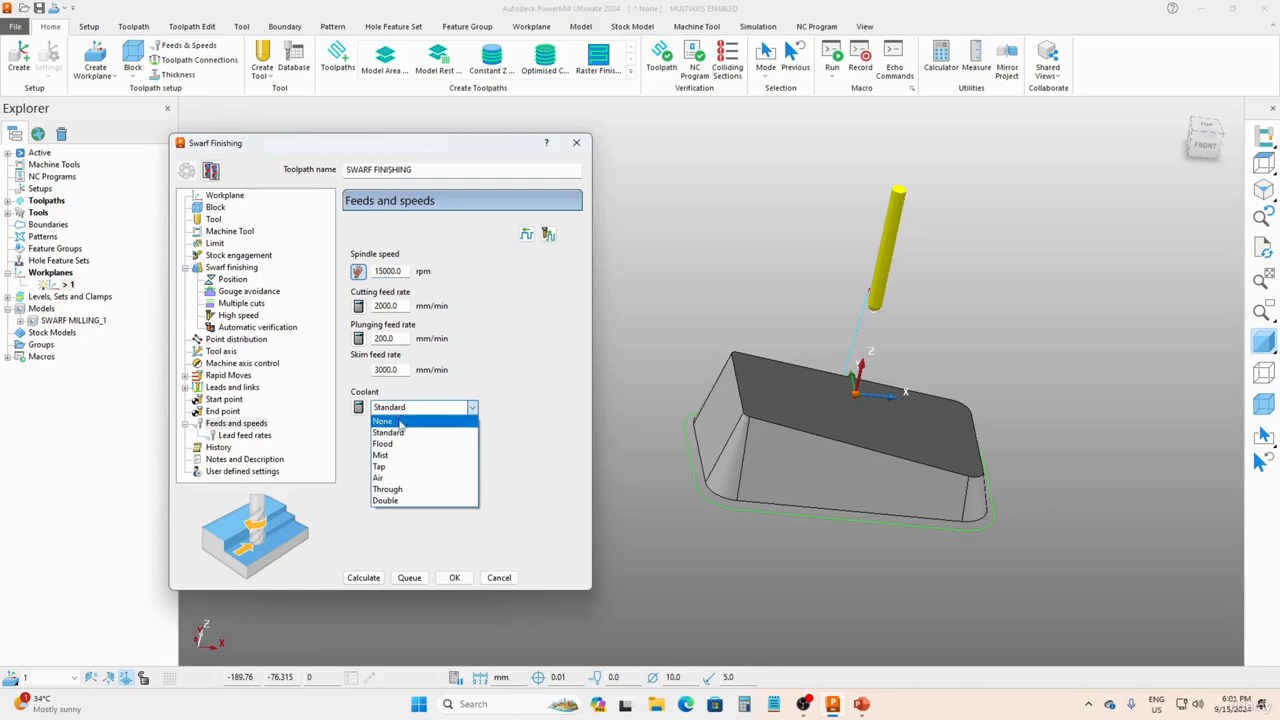
left_click(402, 432)
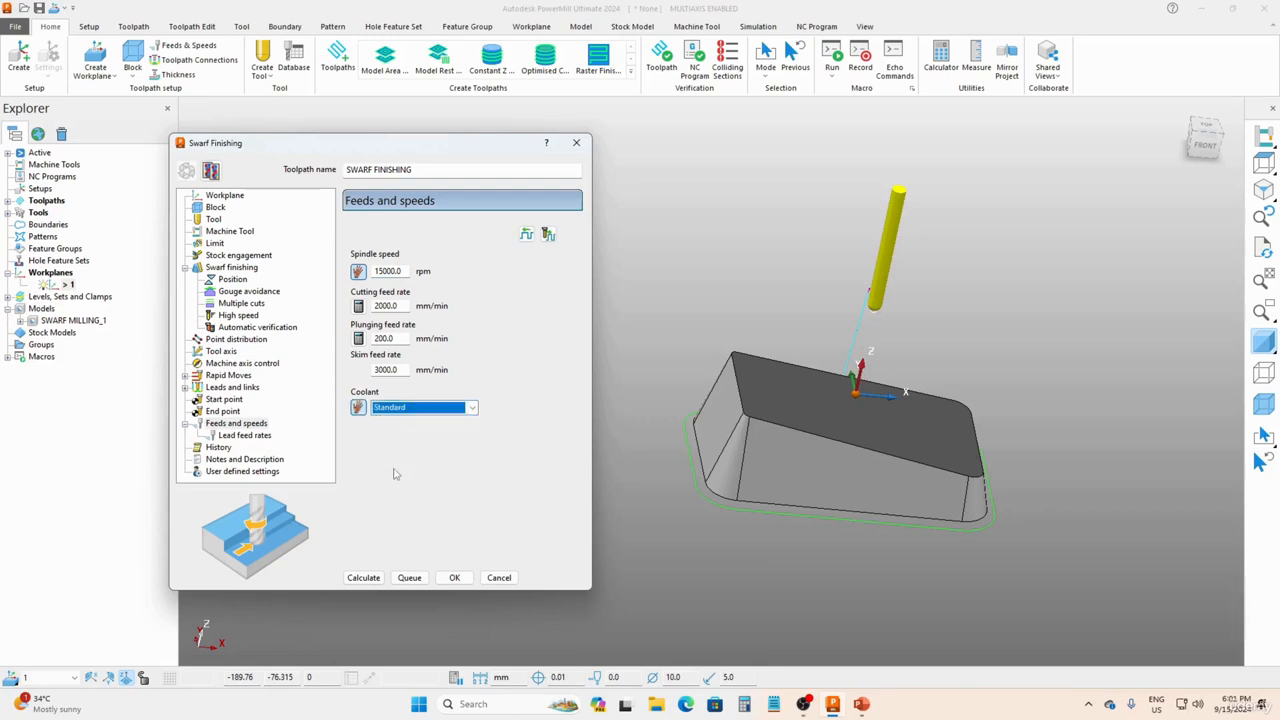
- Calculate the swarf finishing toolpath with the Offset up cuts, check it on the part, and close the strategy dialog
left_click(364, 578)
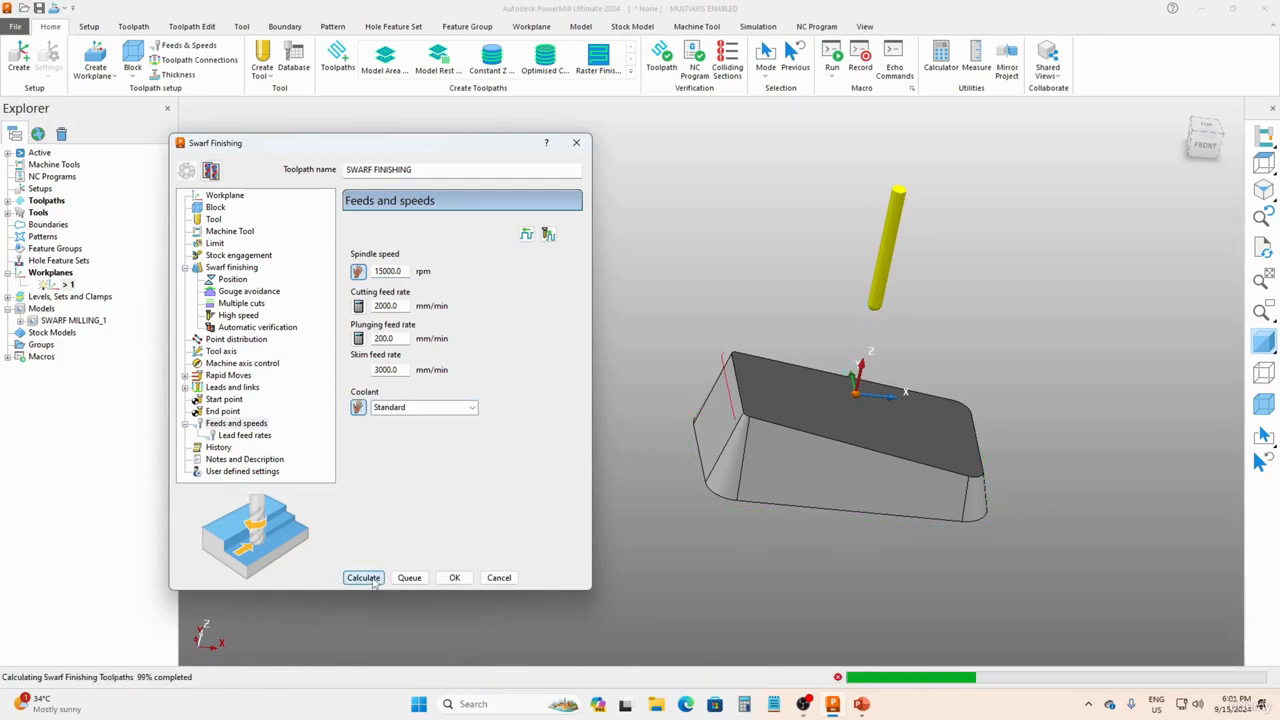
middle_click_drag(820, 365, 639, 362)
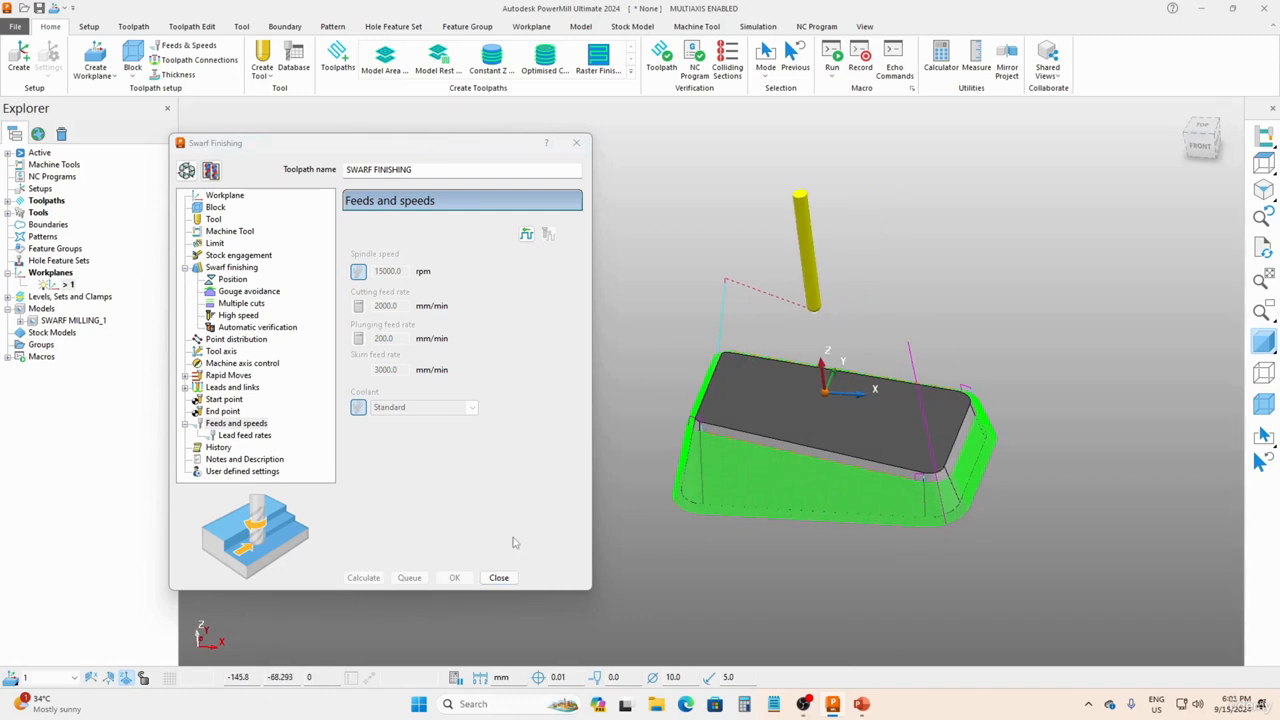
left_click(498, 578)
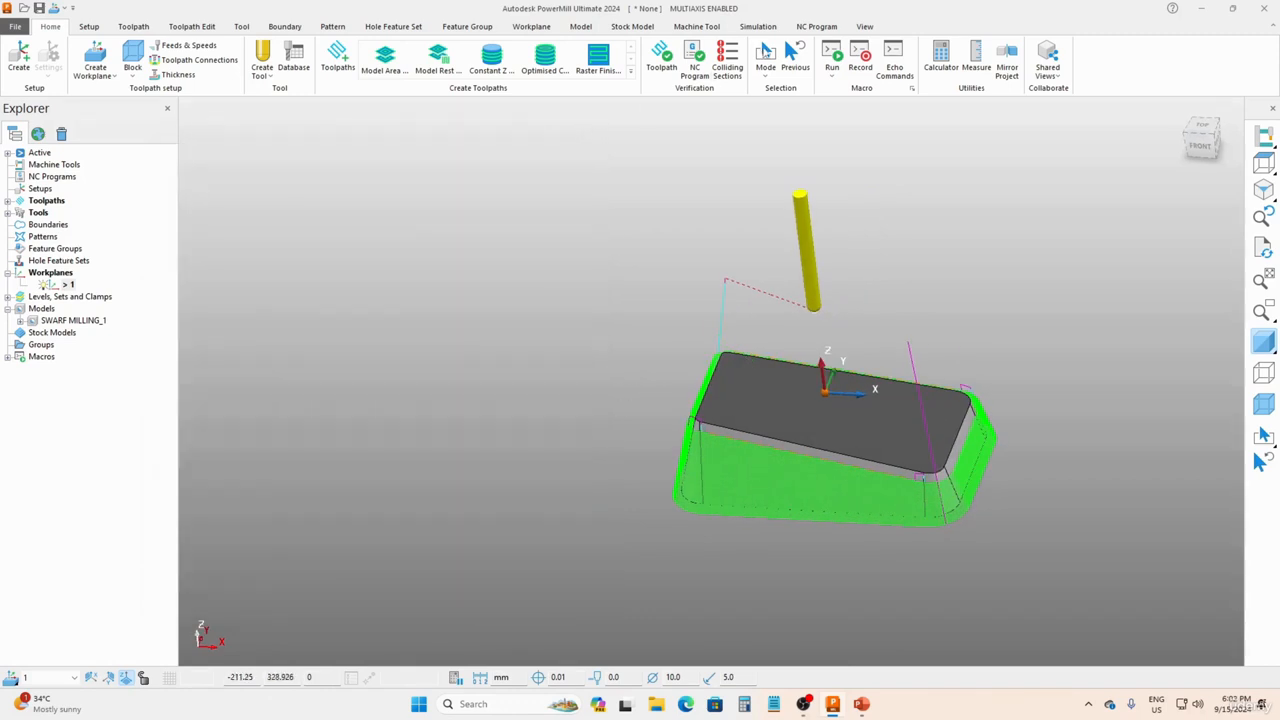
- Choose the SWARF FINISHING toolpath as the simulation entity and start playing it at 1.0 x feed rate
left_click(757, 26)
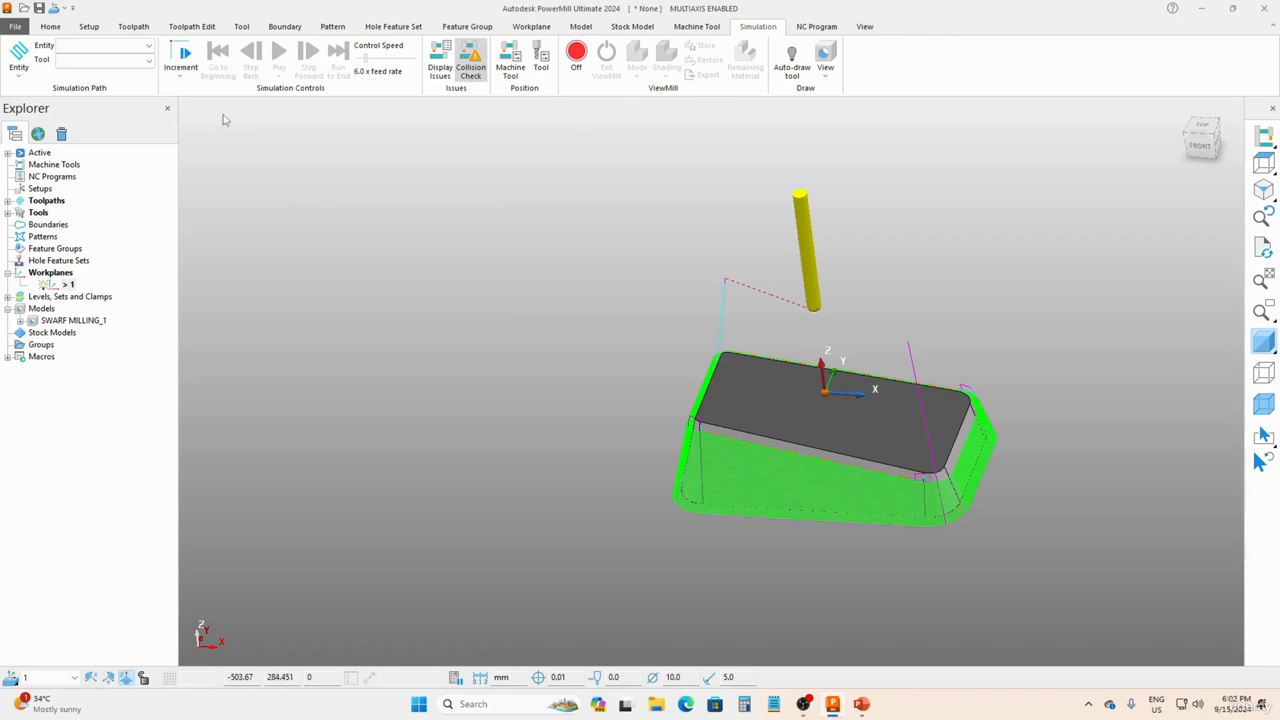
middle_click_drag(729, 324, 810, 253)
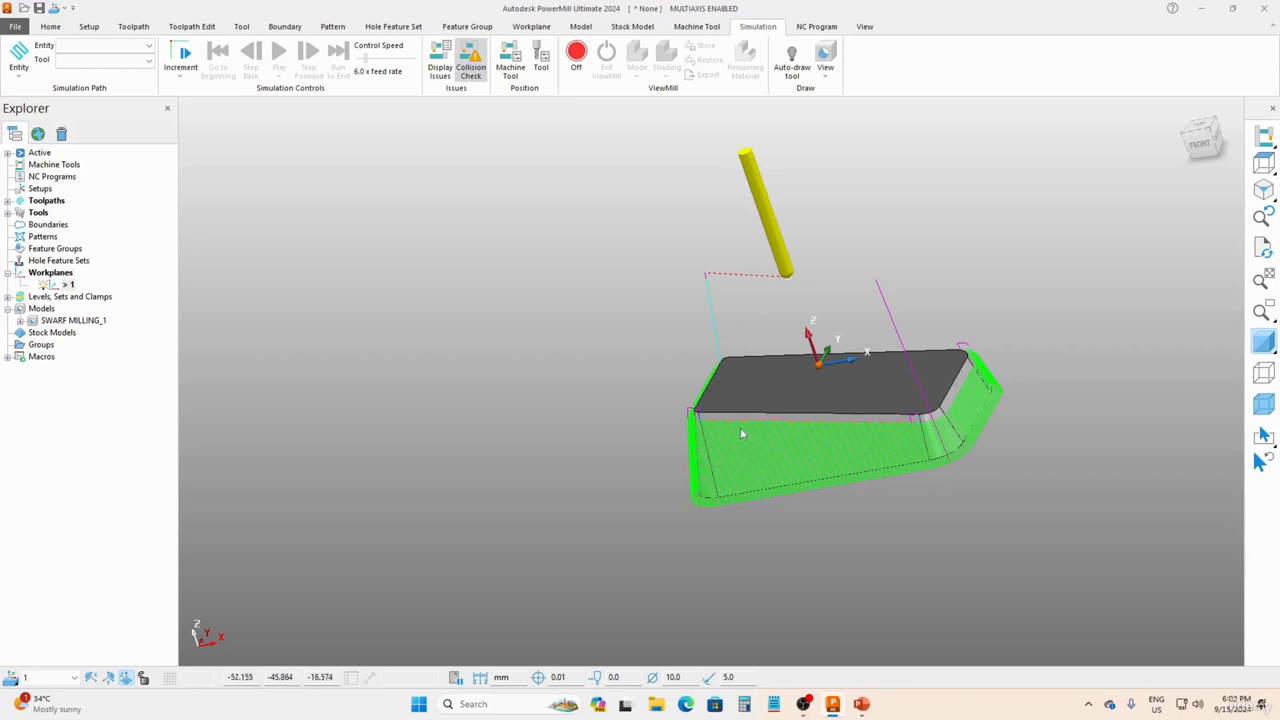
left_click(105, 46)
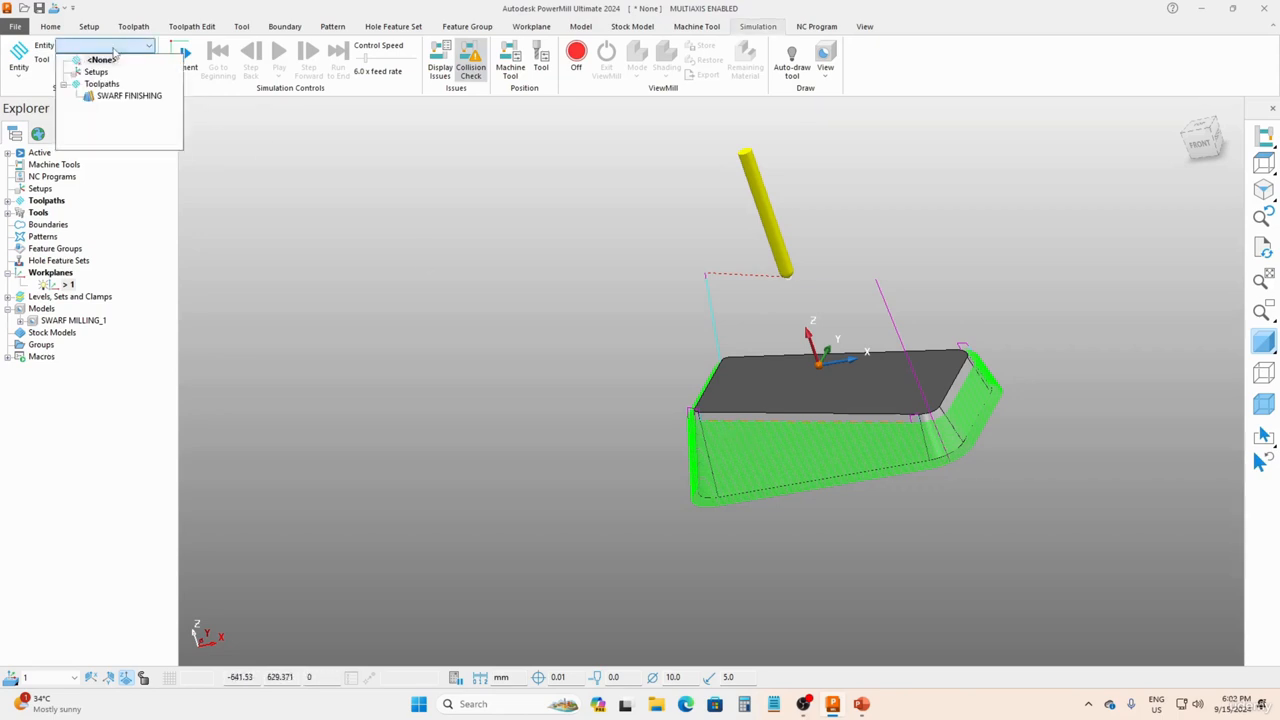
left_click(128, 96)
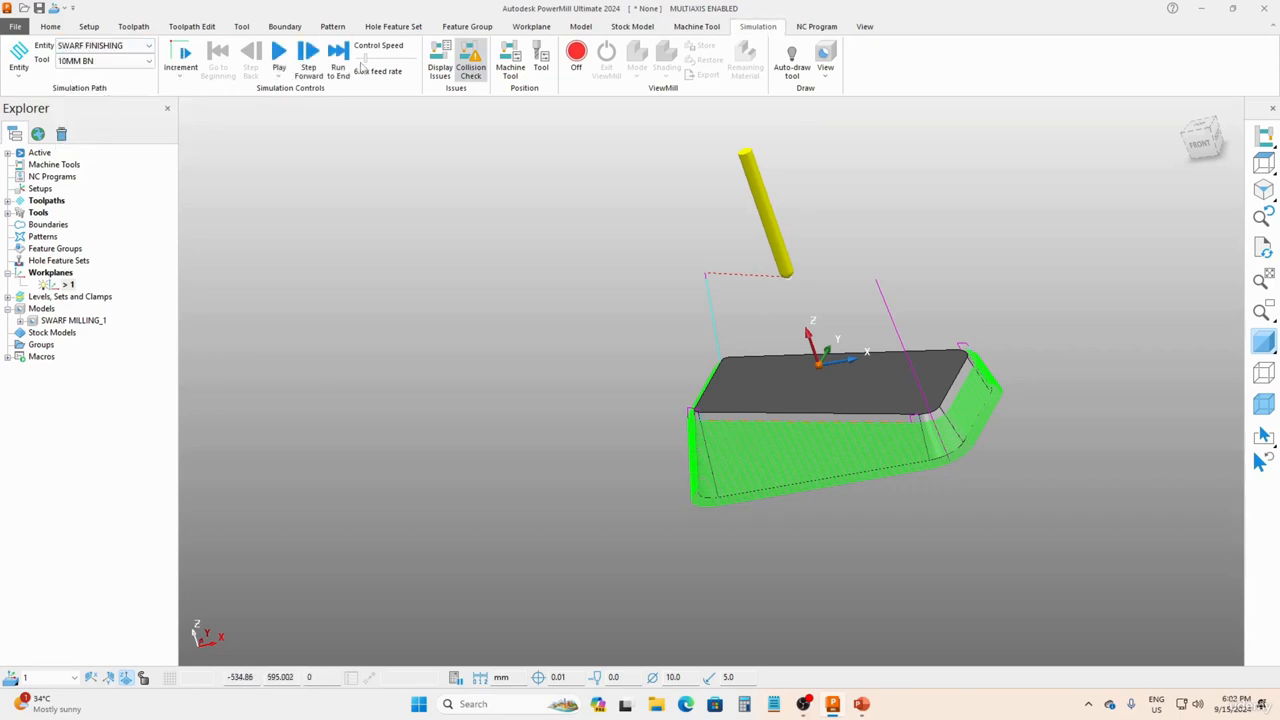
left_click(281, 58)
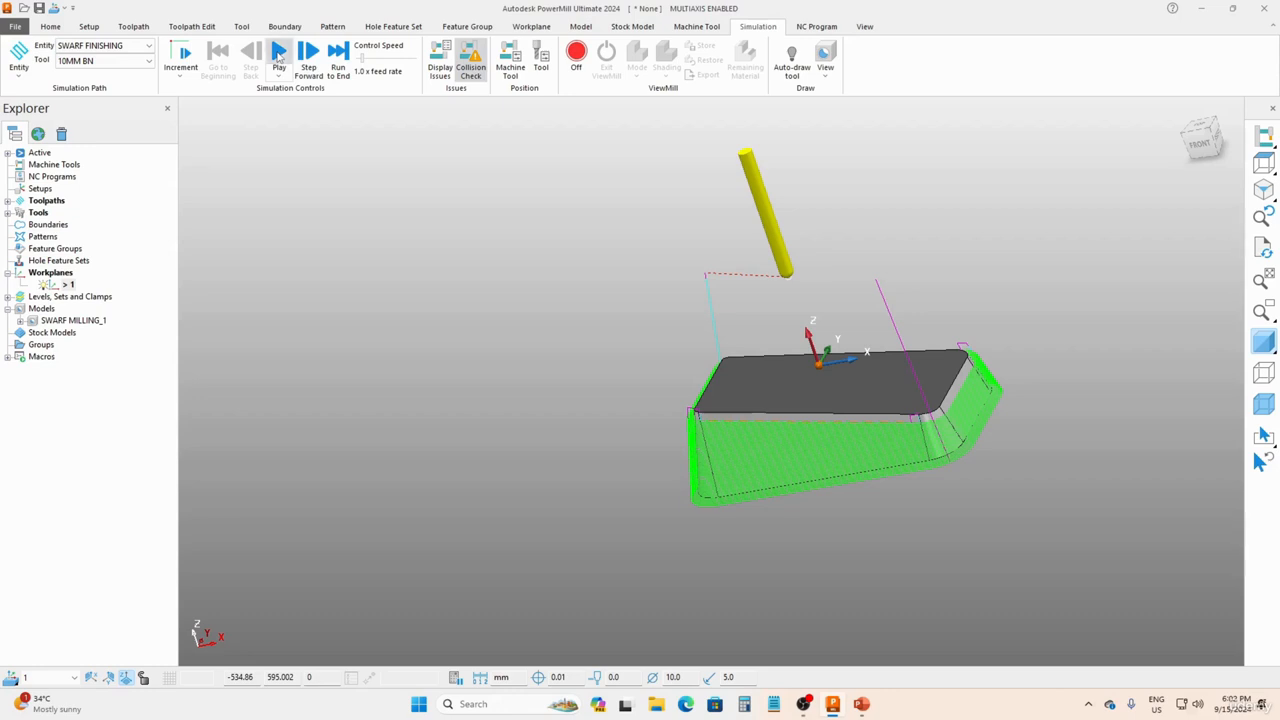
- Raise the simulation speed to 10.0 x feed rate and watch the tool closely at the part's upper corner
middle_click_drag(663, 271, 745, 226)
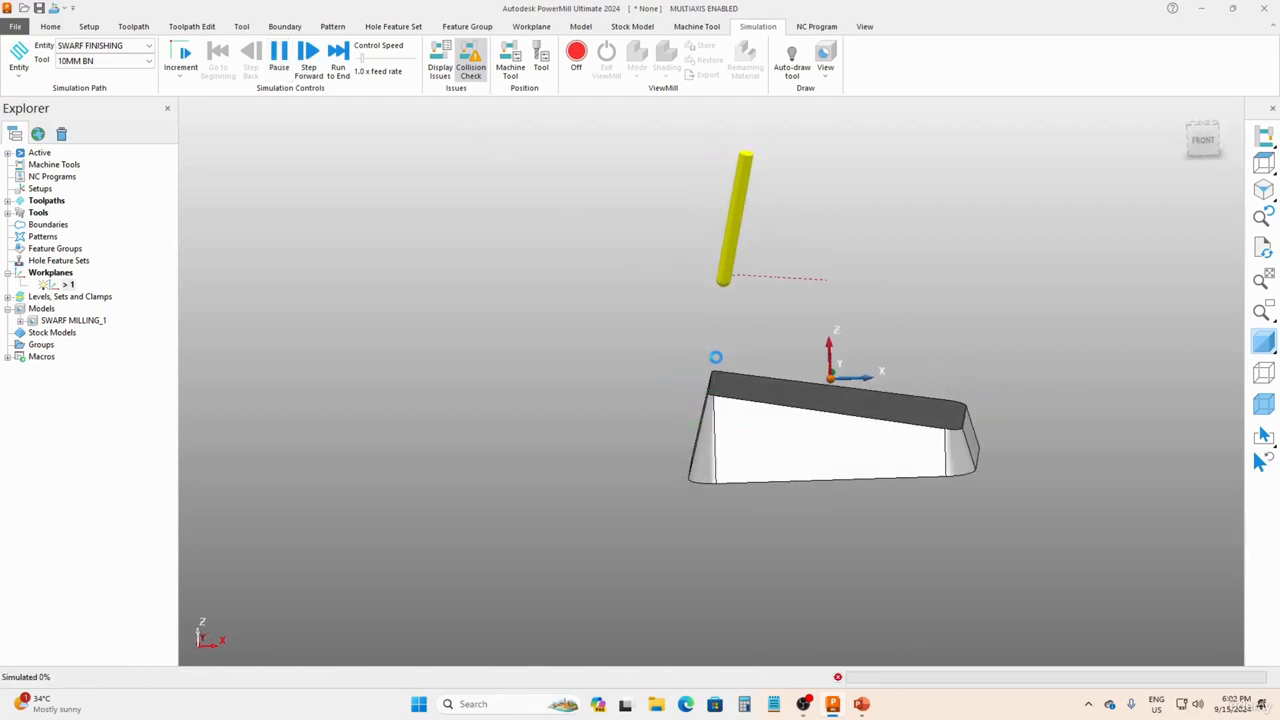
left_click(363, 59)
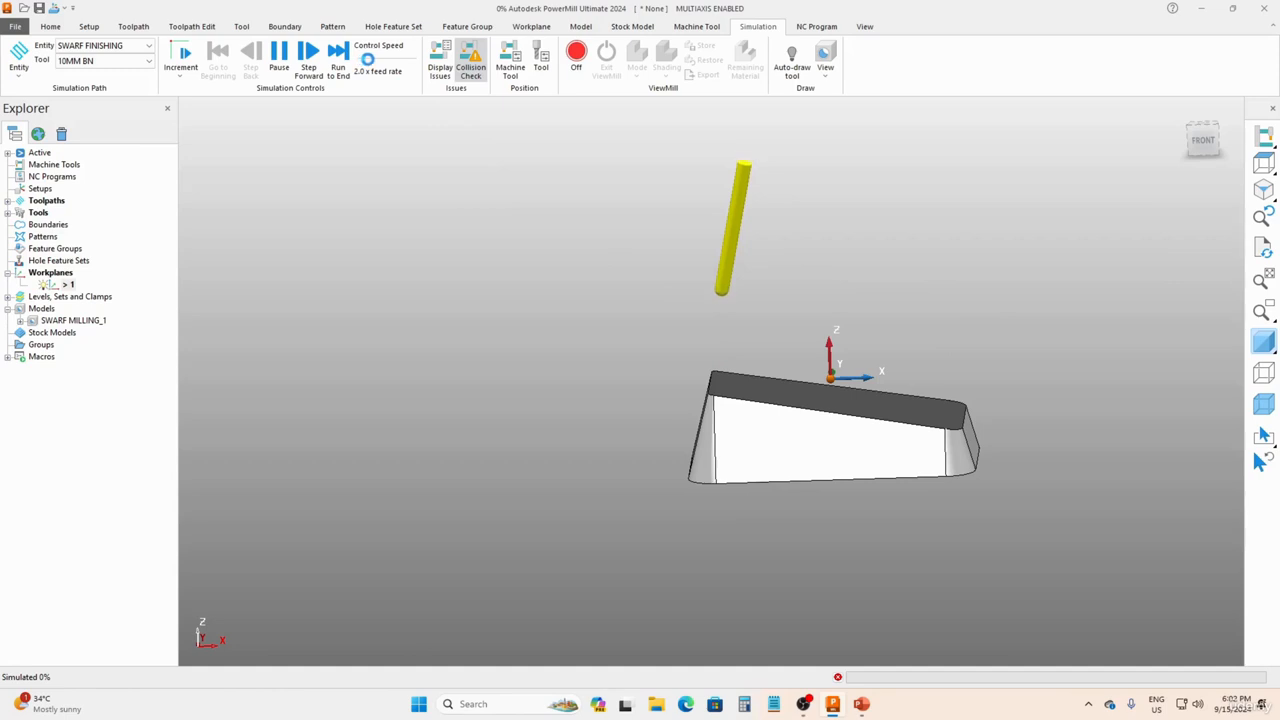
left_click(368, 59)
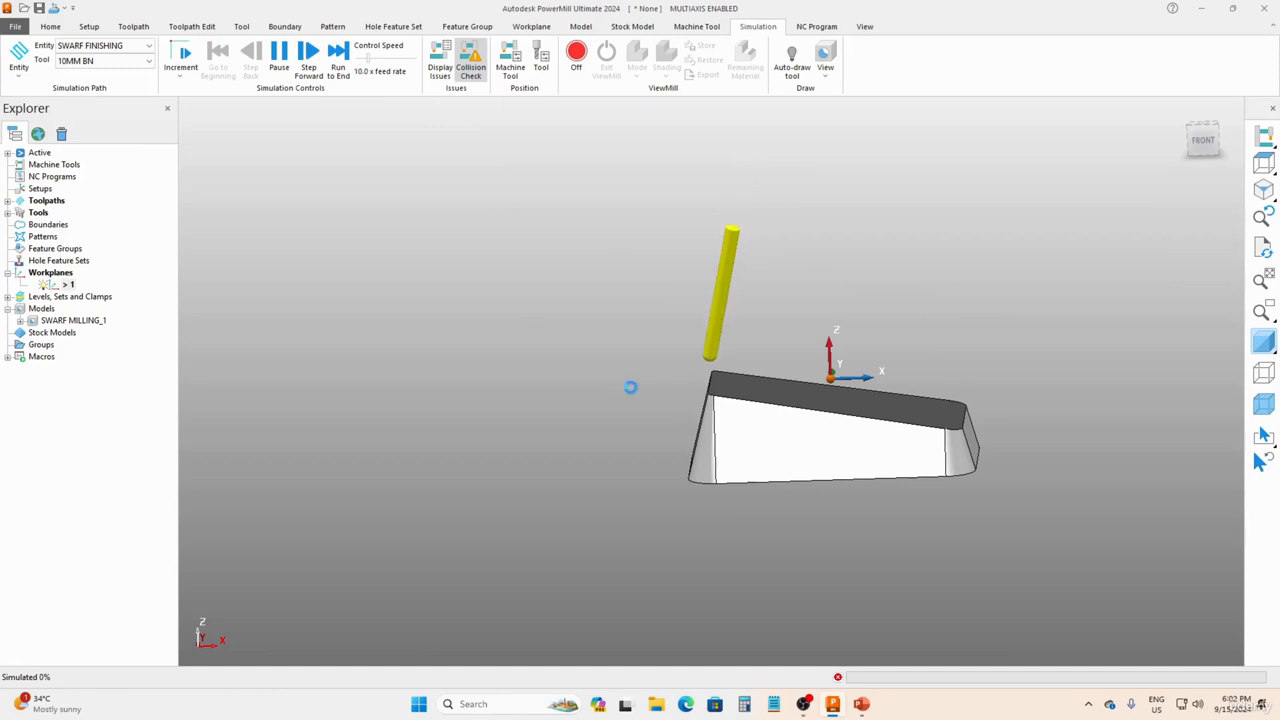
scroll(709, 406, "up", 6)
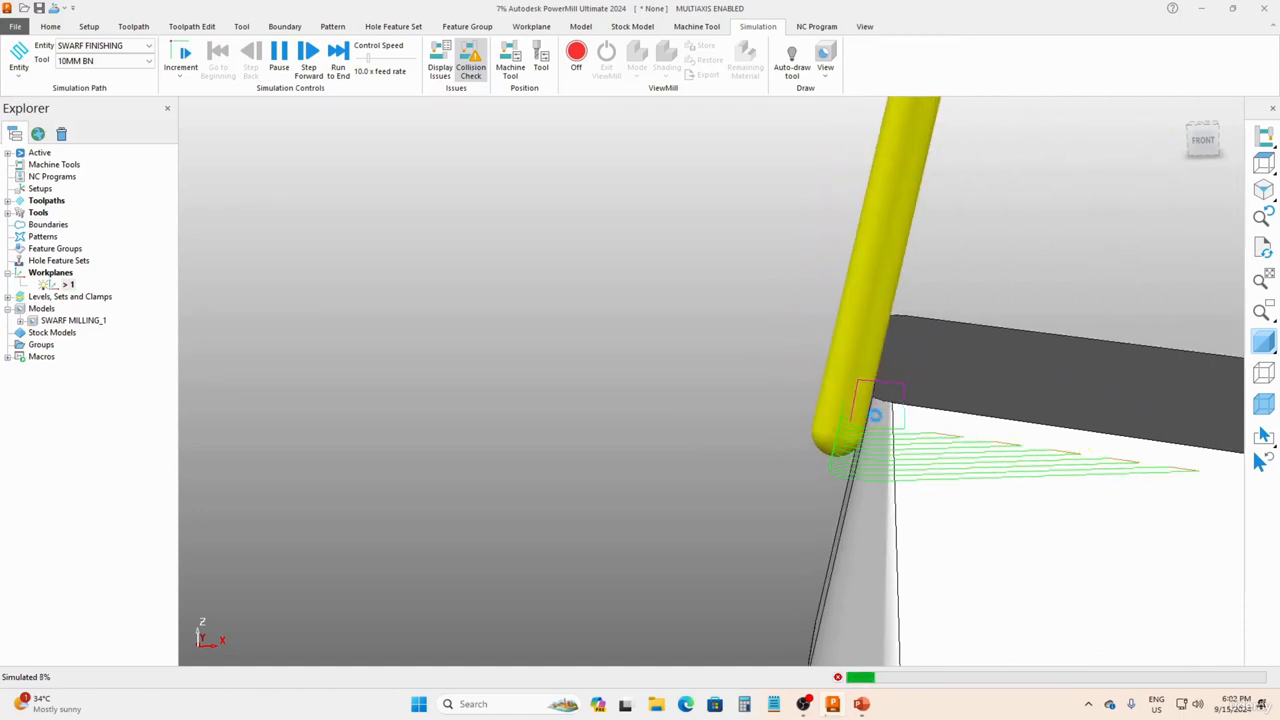
- Pause the simulation and examine how the tool's side lies against the tapered wall at the corner
left_click(279, 57)
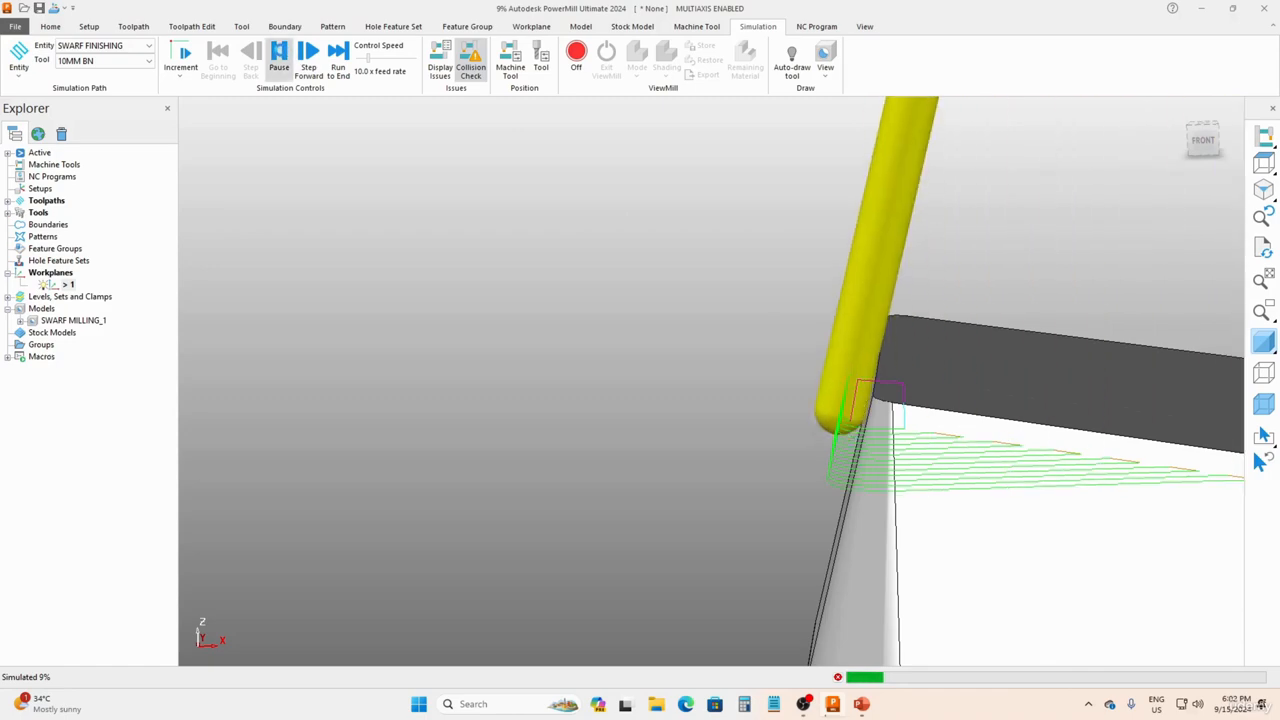
scroll(893, 420, "up", 3)
mouse_move(893, 420)
middle_mouse_down()
mouse_move(881, 398)
mouse_move(907, 381)
mouse_move(873, 377)
mouse_move(752, 284)
mouse_move(691, 277)
middle_mouse_up()
scroll(864, 381, "down", 4)
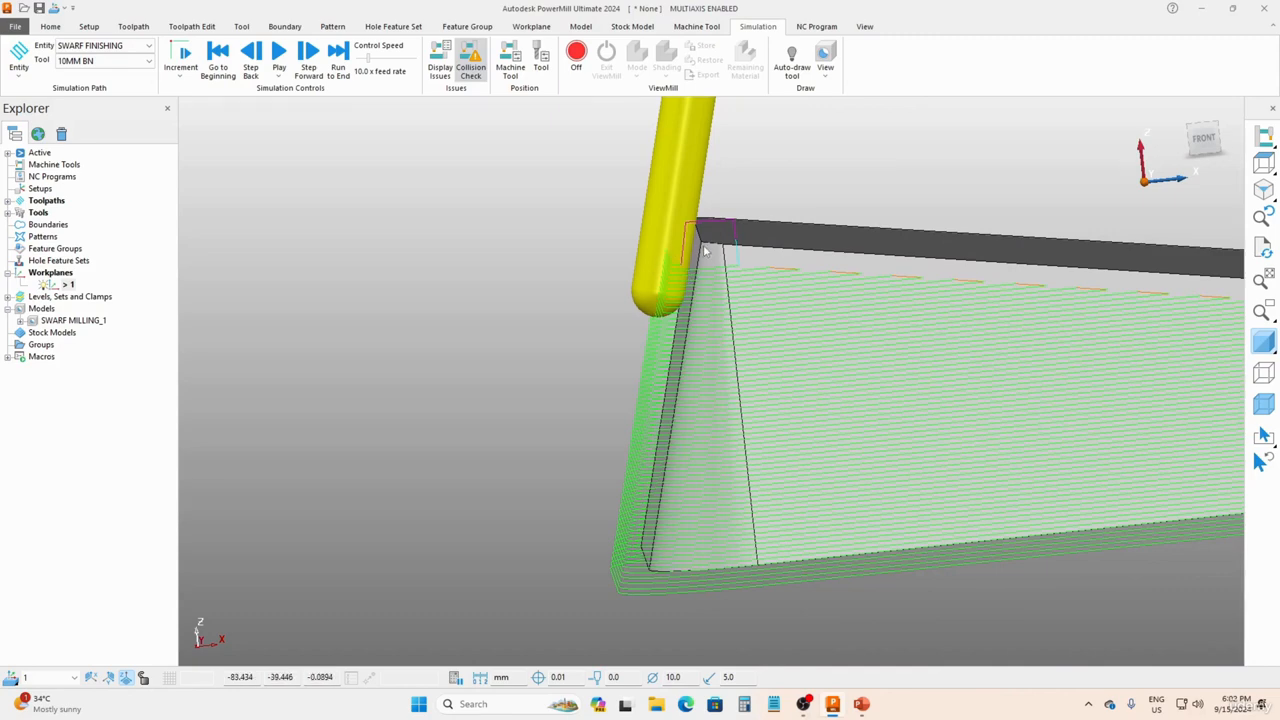
- Resume the simulation with the whole part in view and raise its speed to 22.0 x feed rate
scroll(704, 251, "down", 5)
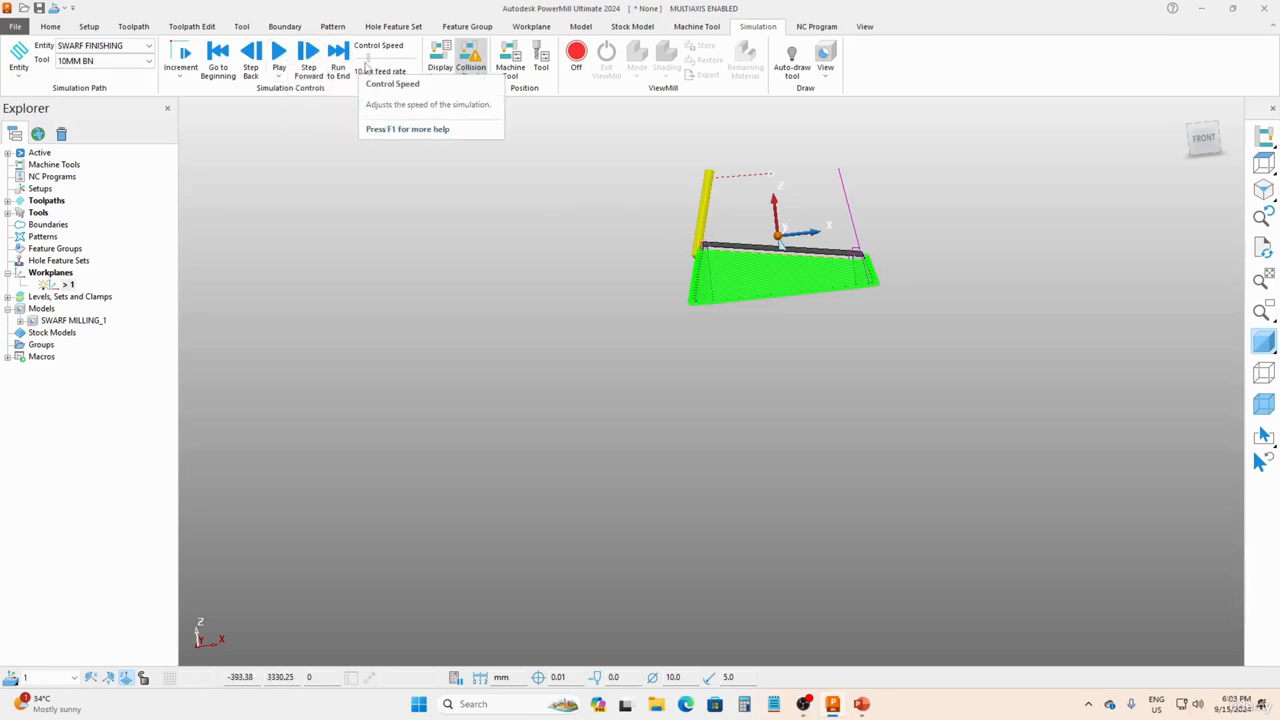
left_click(272, 54)
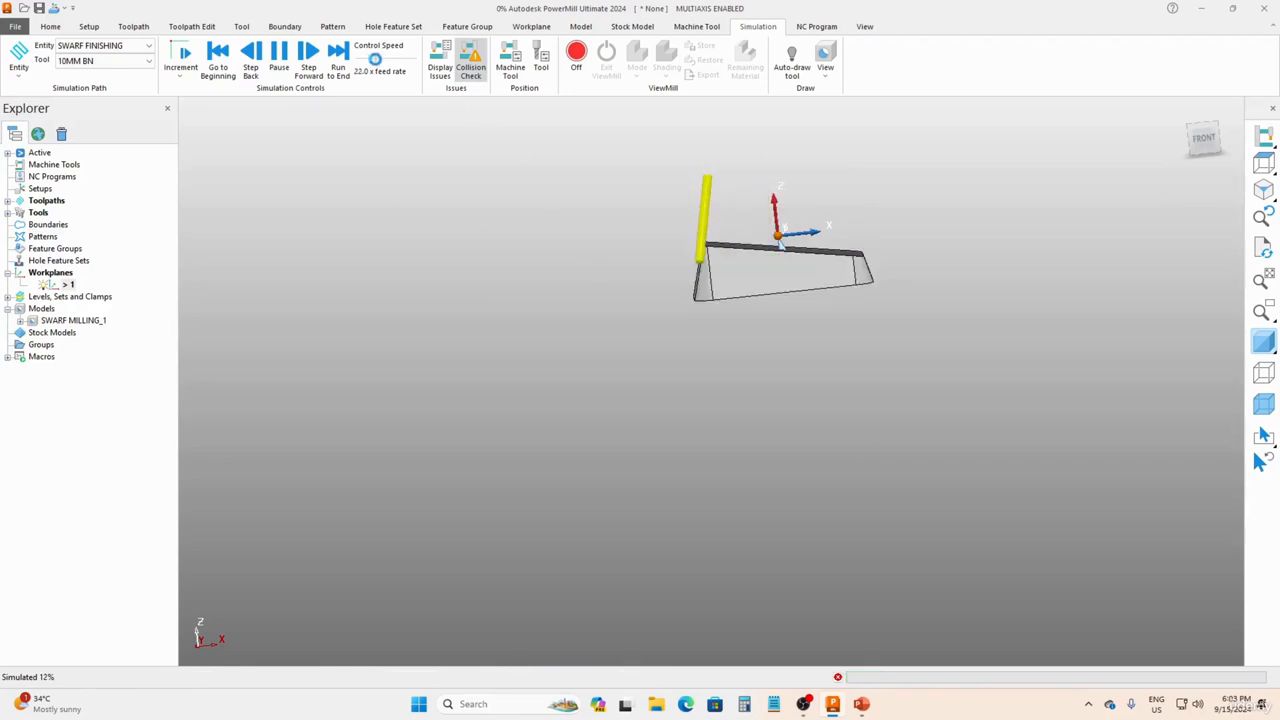
left_click_drag(369, 57, 381, 58)
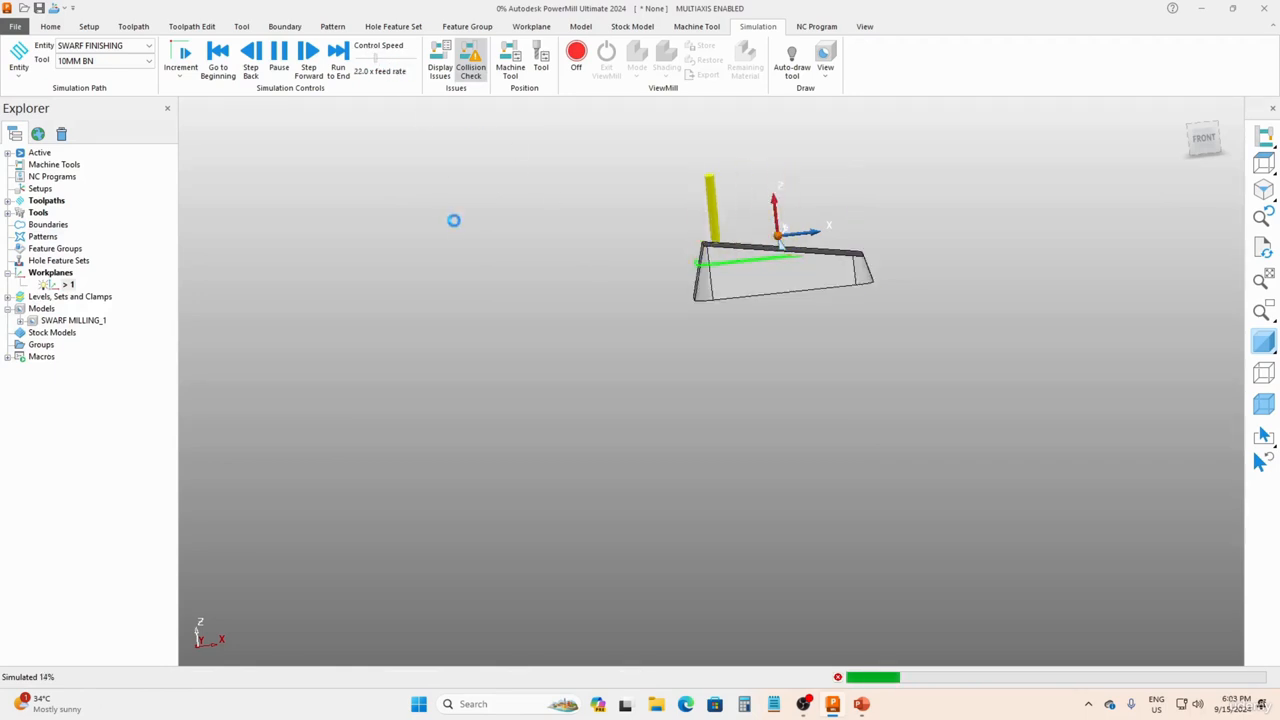